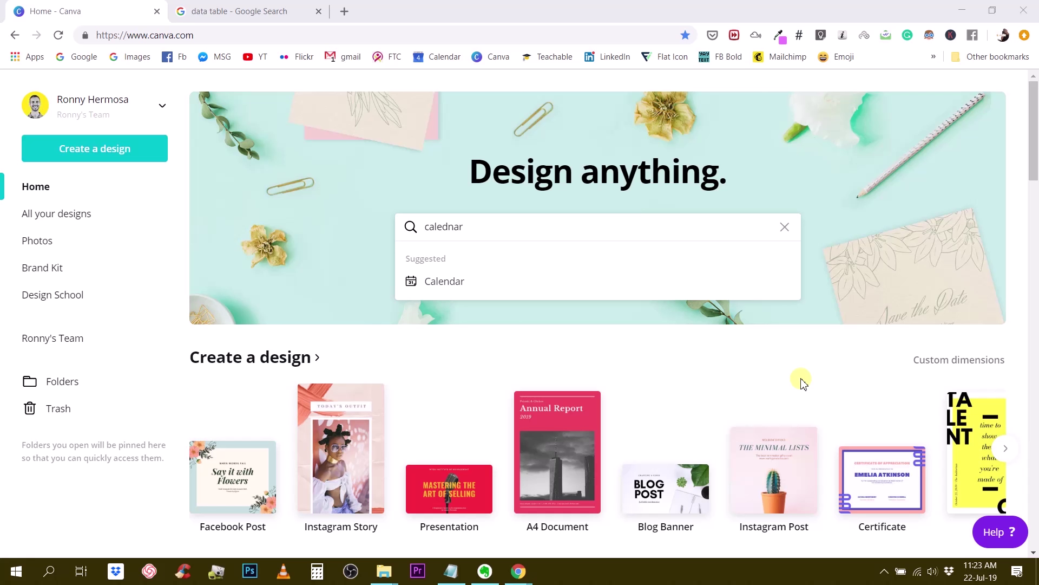
- Switch to the Google image results for "data table" and browse the example tables
left_click(262, 11)
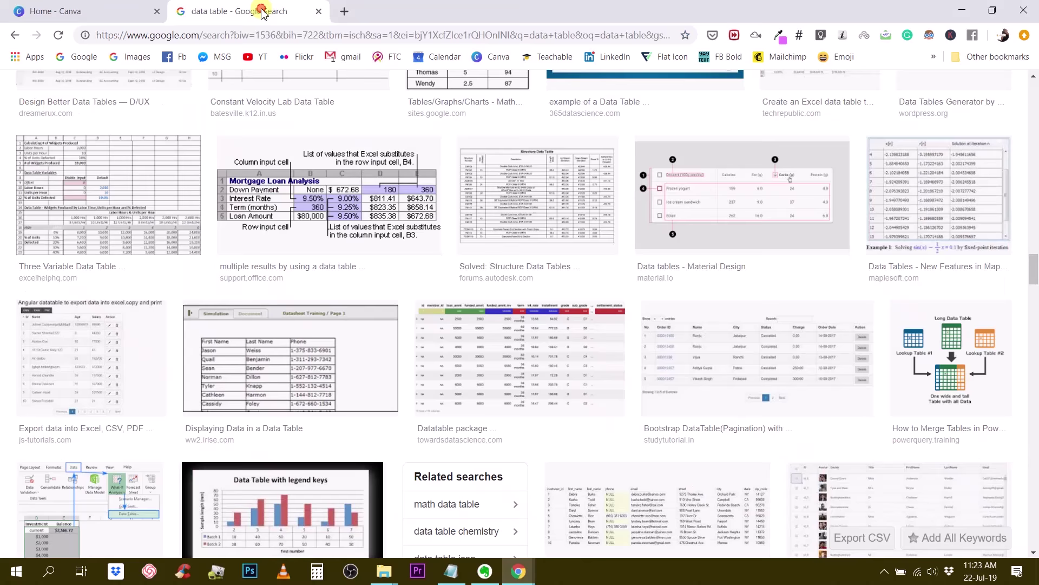
scroll(589, 314, "up", 2)
scroll(589, 314, "up", 4)
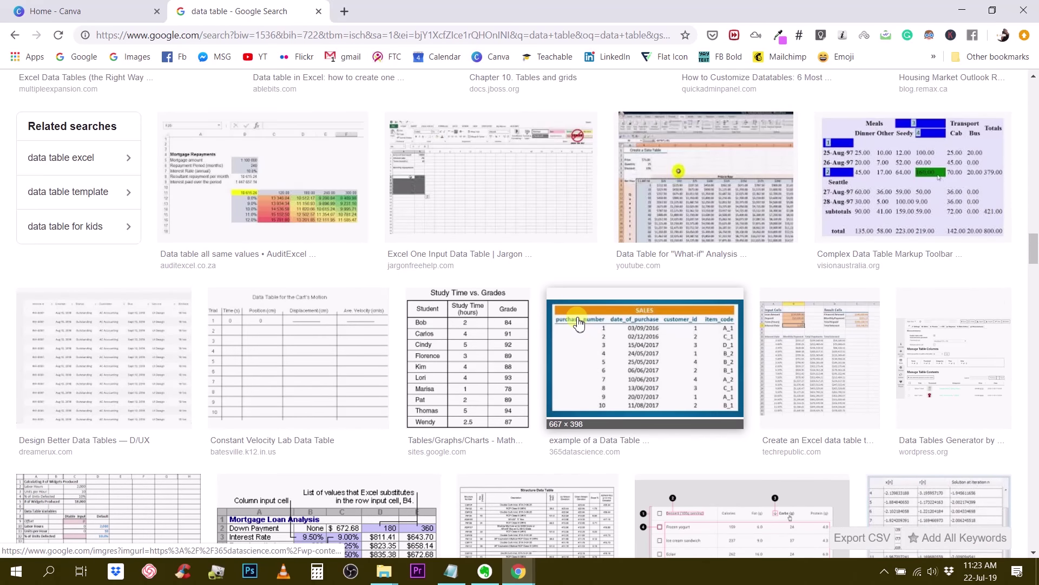
scroll(578, 323, "down", 1)
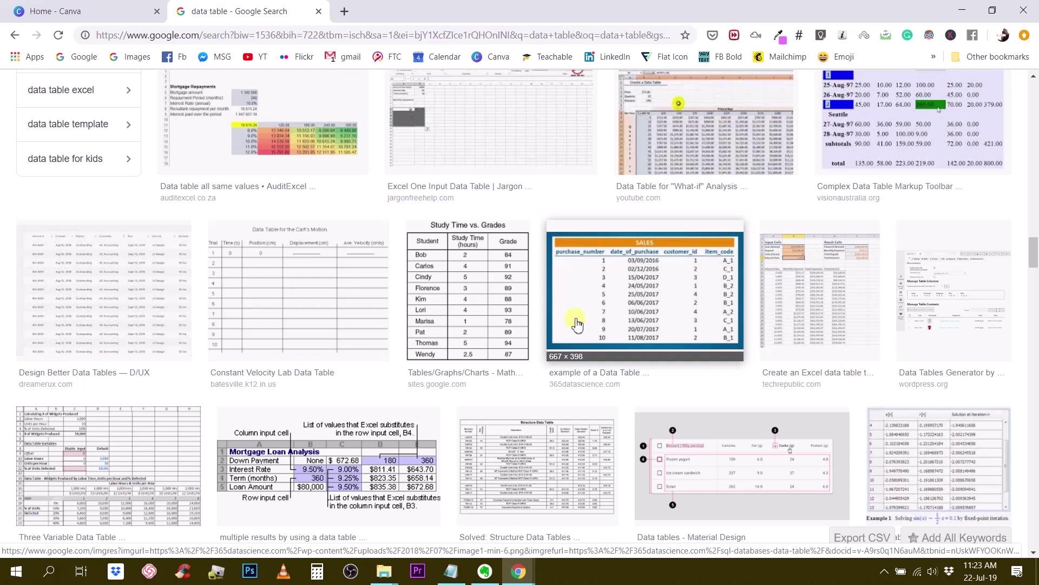
- Return to the Canva home page and clear the "calednar" query from the design search
left_click(85, 12)
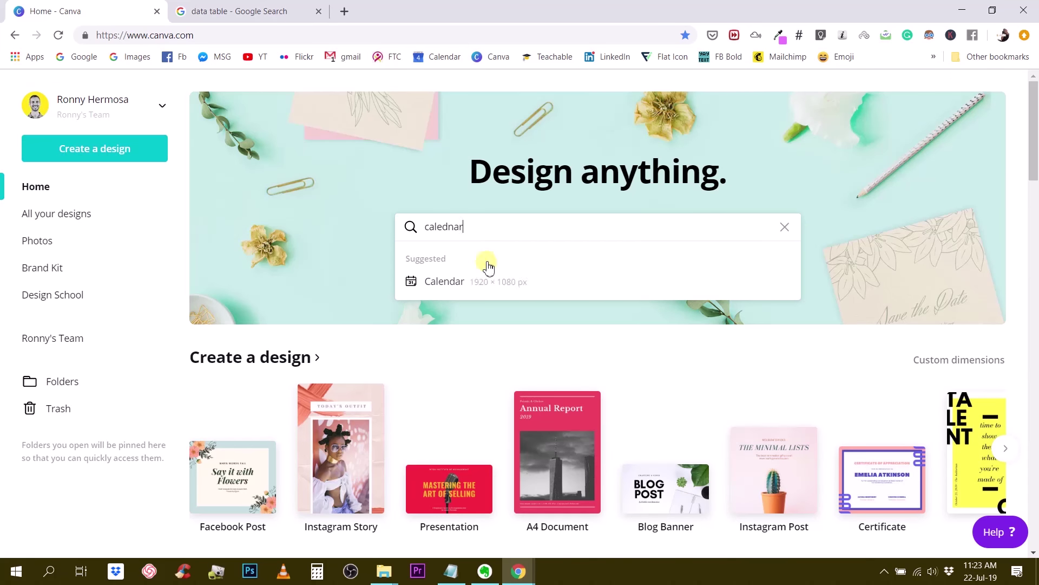
left_click_drag(464, 226, 383, 233)
key("BackSpace")
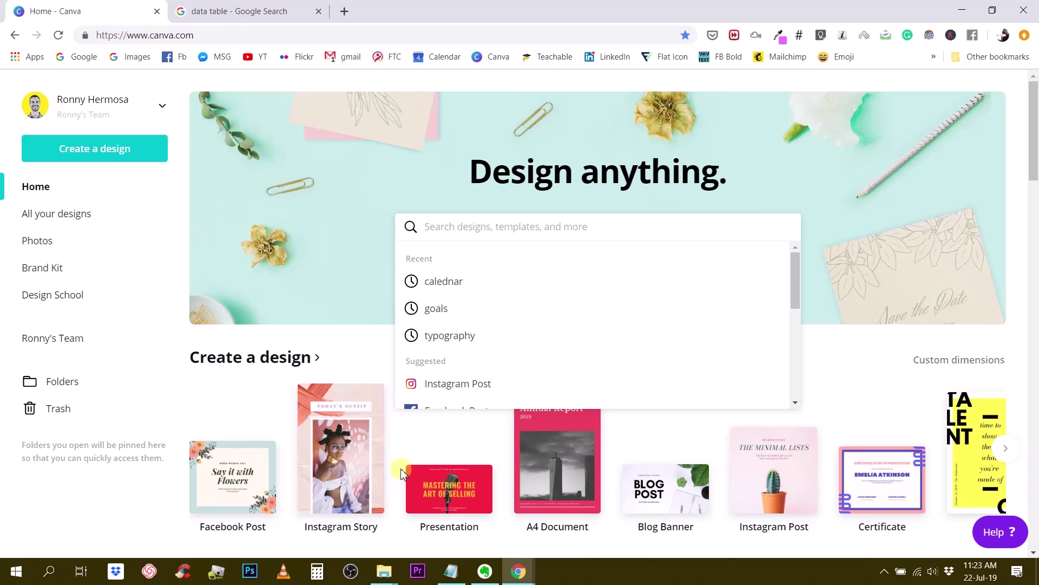
left_click(184, 335)
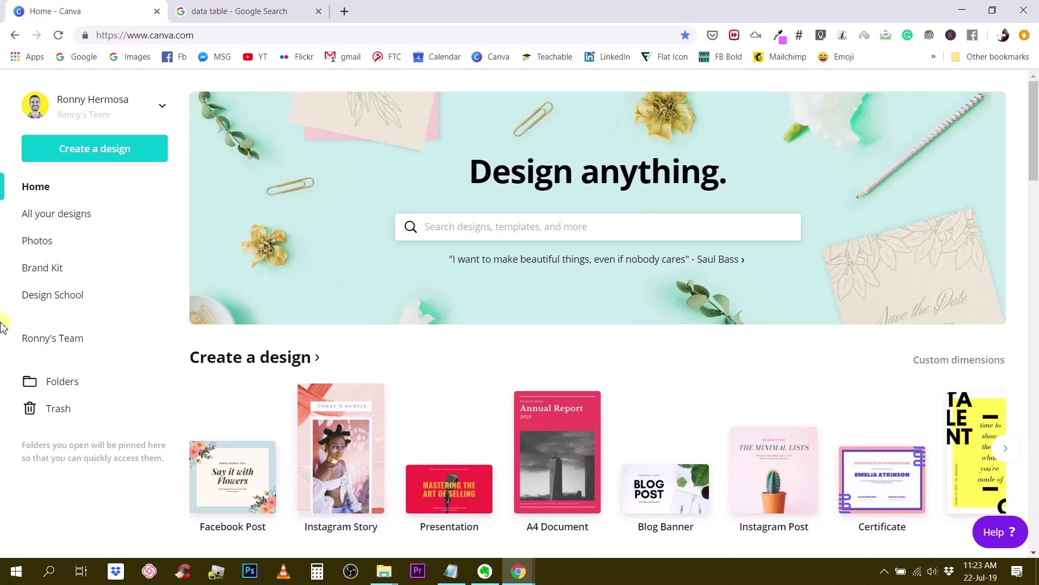
- Create a new blank Presentation design from the home page's design types
scroll(290, 448, "down", 4)
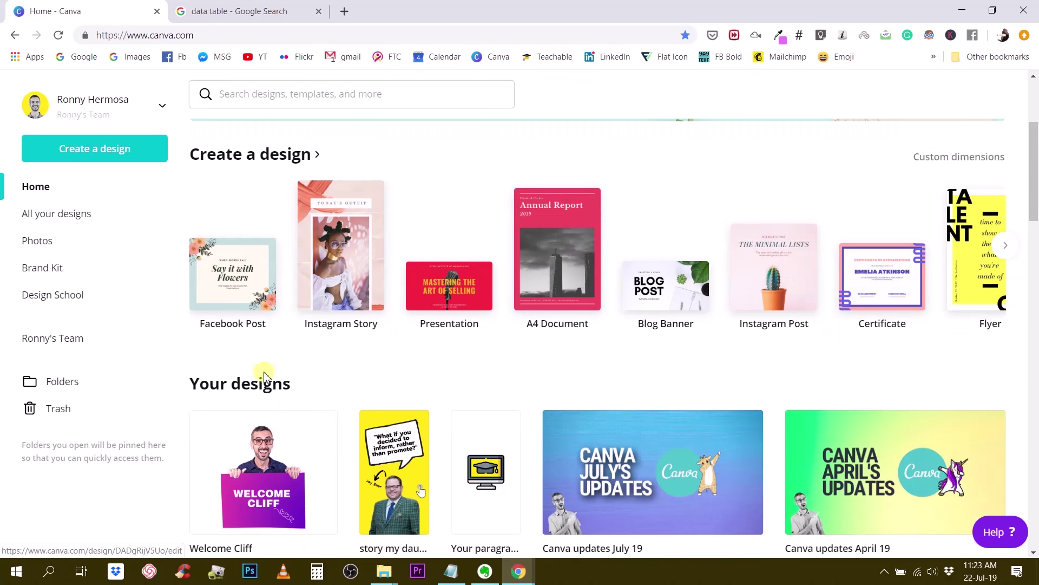
scroll(255, 300, "down", 2)
scroll(256, 313, "up", 5)
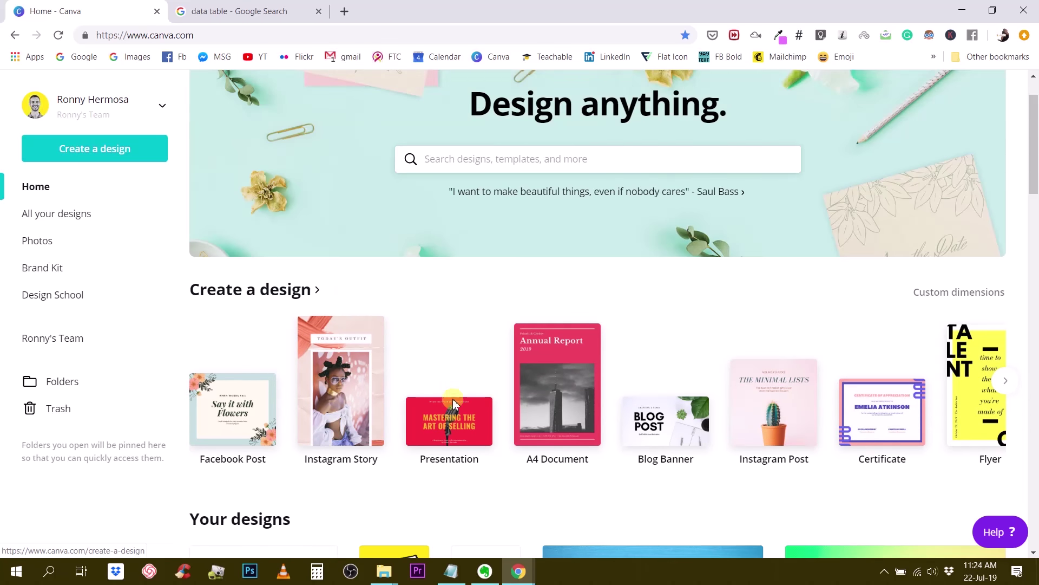
left_click(440, 447)
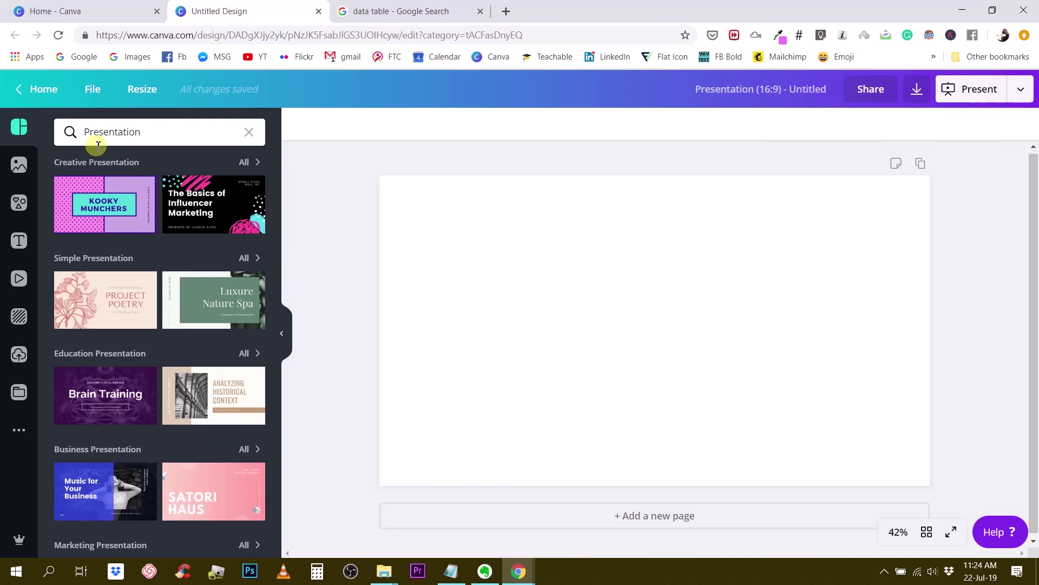
- Browse the Google "data table" images and enlarge the Hot Pocket Communities sales data table as a reference
left_click(408, 11)
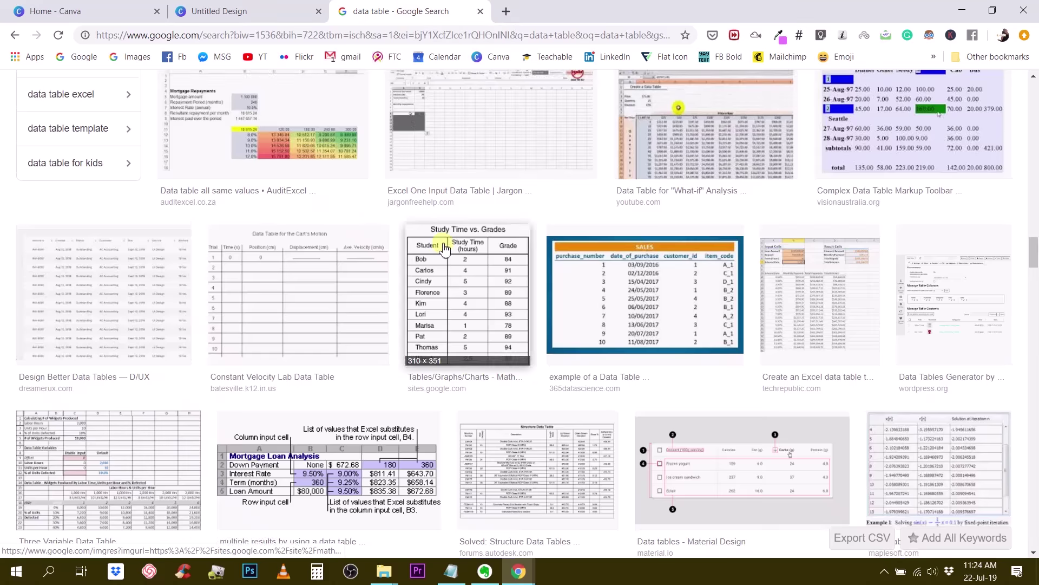
scroll(441, 255, "up", 10)
scroll(443, 264, "down", 8)
scroll(441, 264, "down", 8)
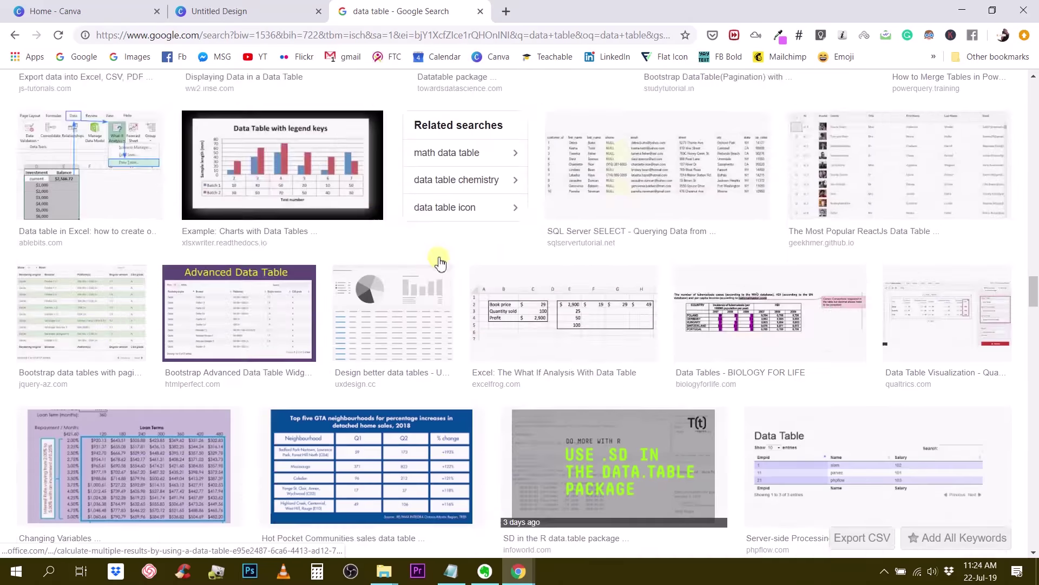
left_click(436, 263)
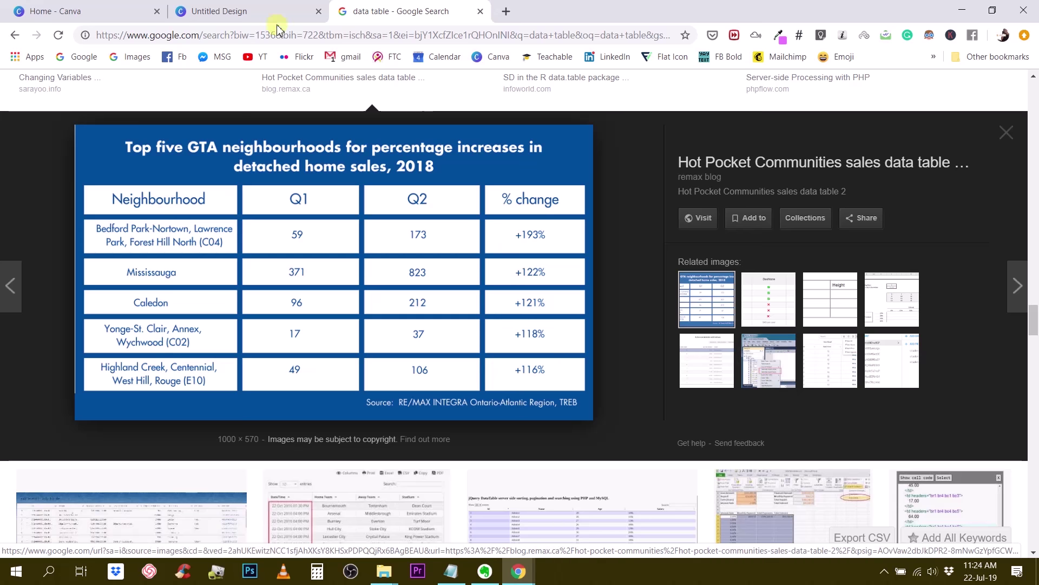
- Return to the untitled presentation and look through the full Charts collection in the elements for a table graphic
left_click(233, 13)
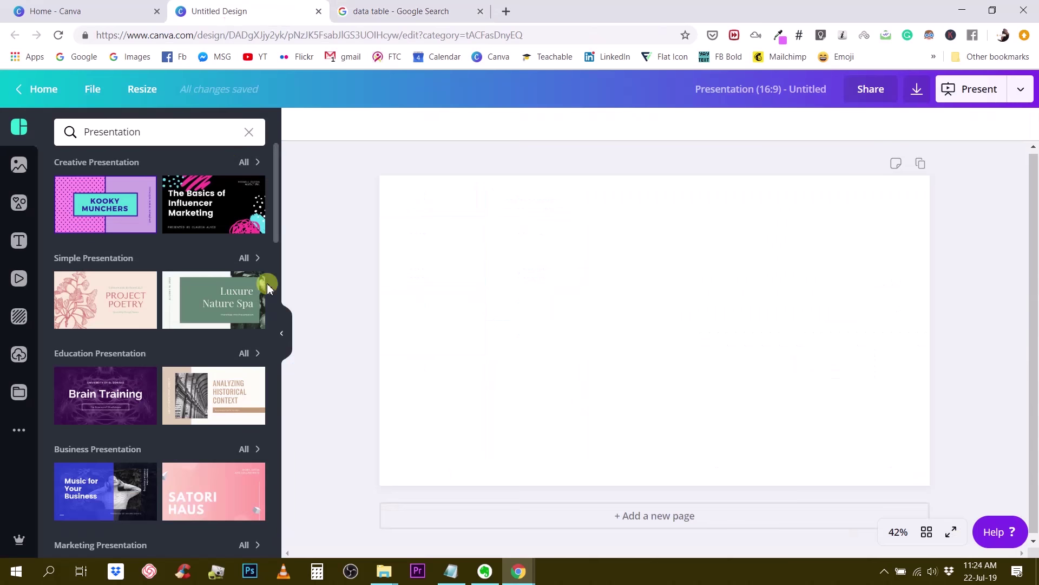
left_click(158, 134)
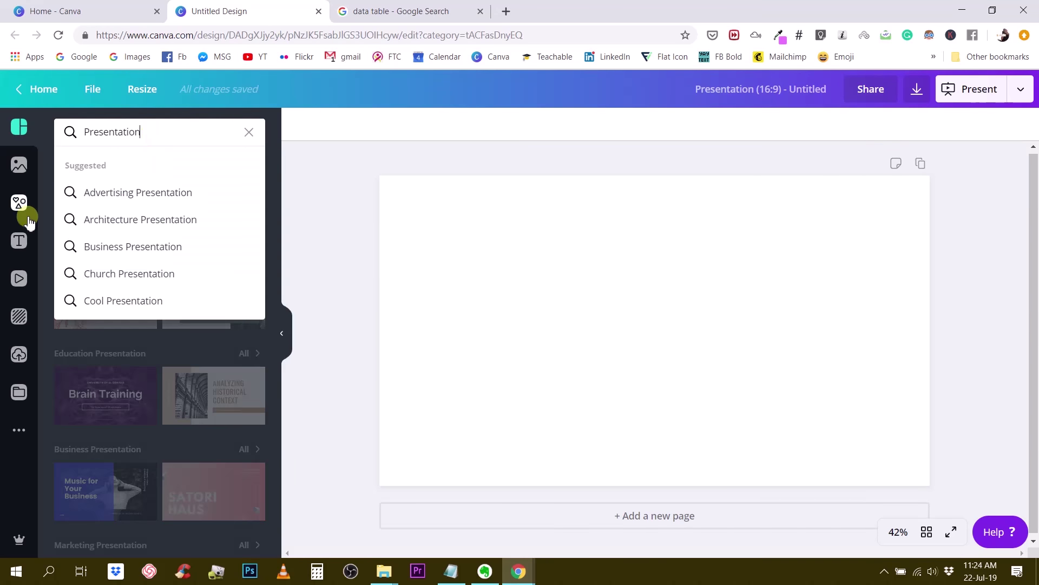
left_click(20, 204)
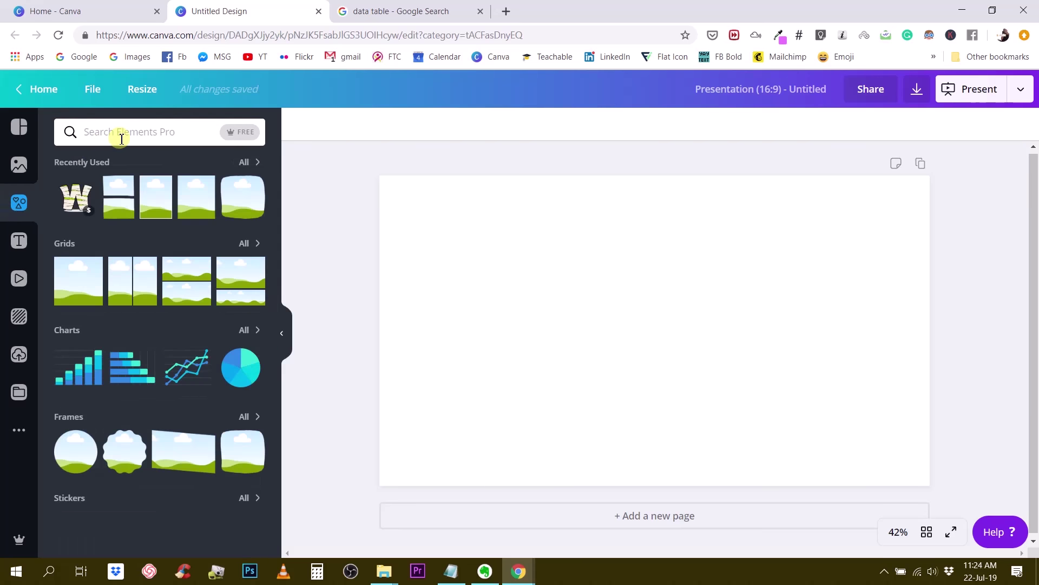
left_click(247, 331)
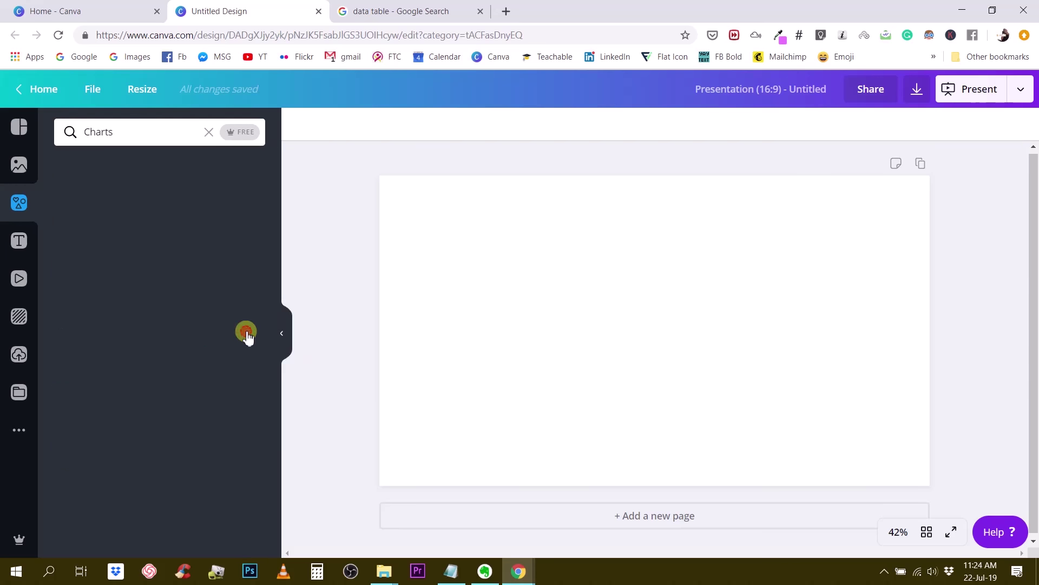
scroll(187, 428, "down", 6)
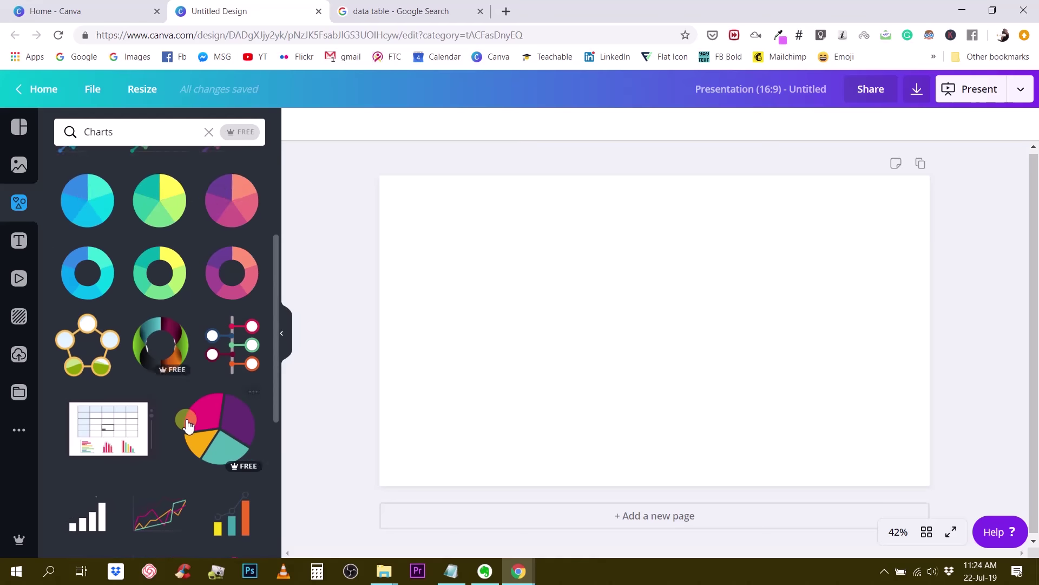
scroll(187, 432, "down", 2)
scroll(181, 347, "up", 2)
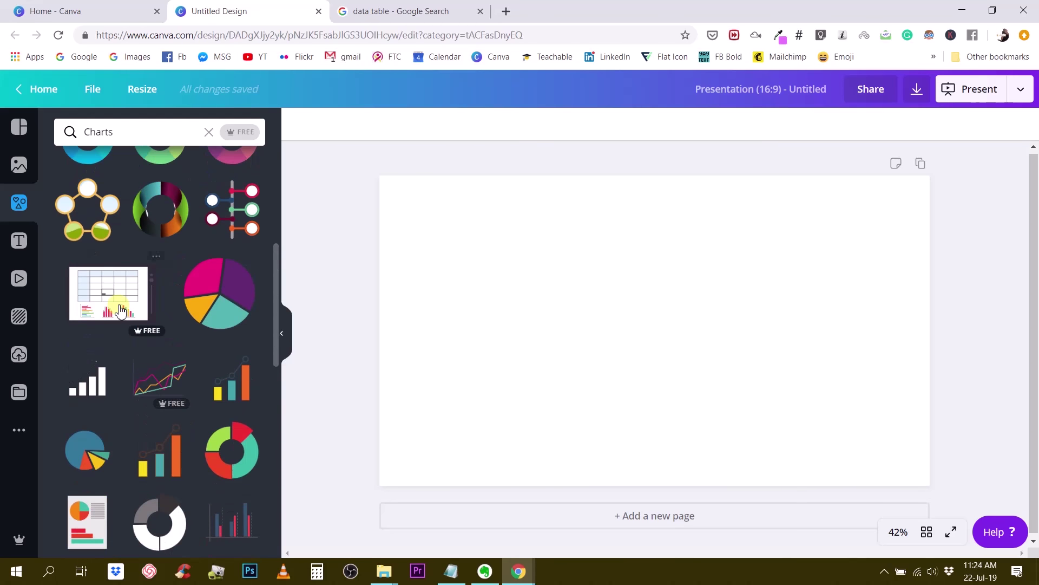
- Try the tablet graphic with a spreadsheet and small charts on the page, reposition it, and delete it
left_click(113, 297)
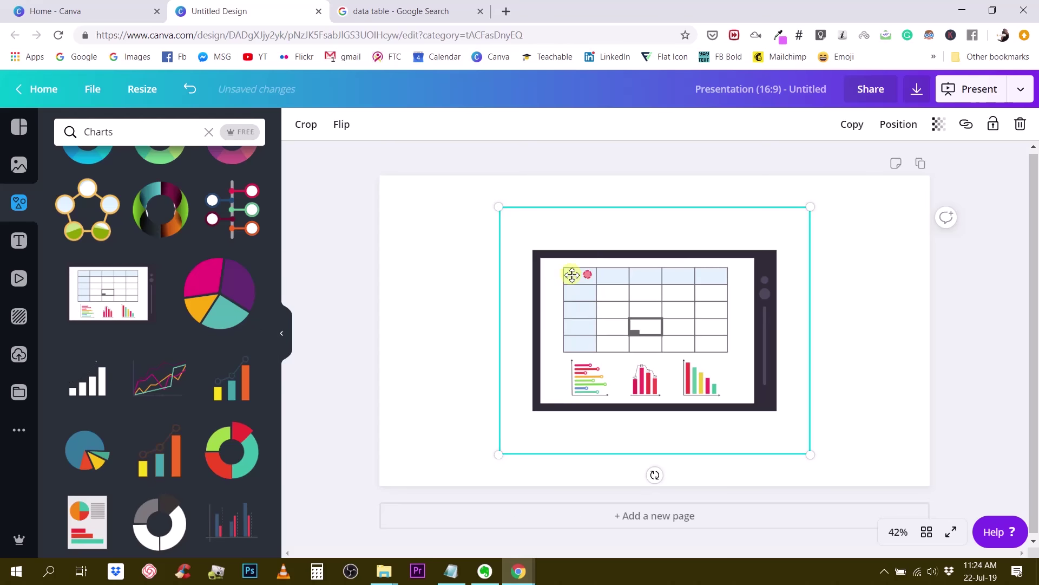
left_click_drag(585, 274, 541, 271)
double_click(548, 284)
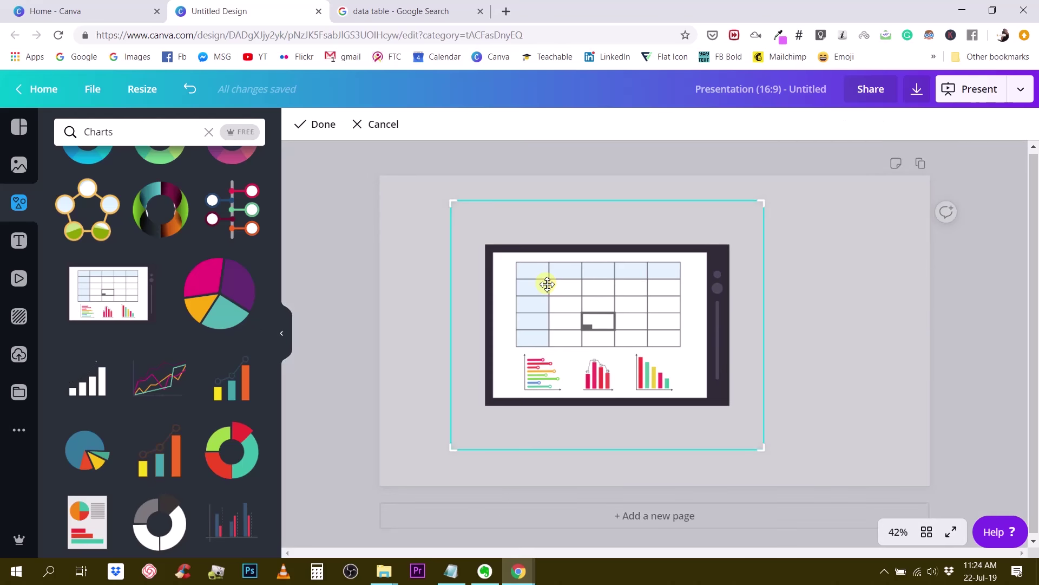
left_click(308, 124)
left_click_drag(551, 332, 449, 323)
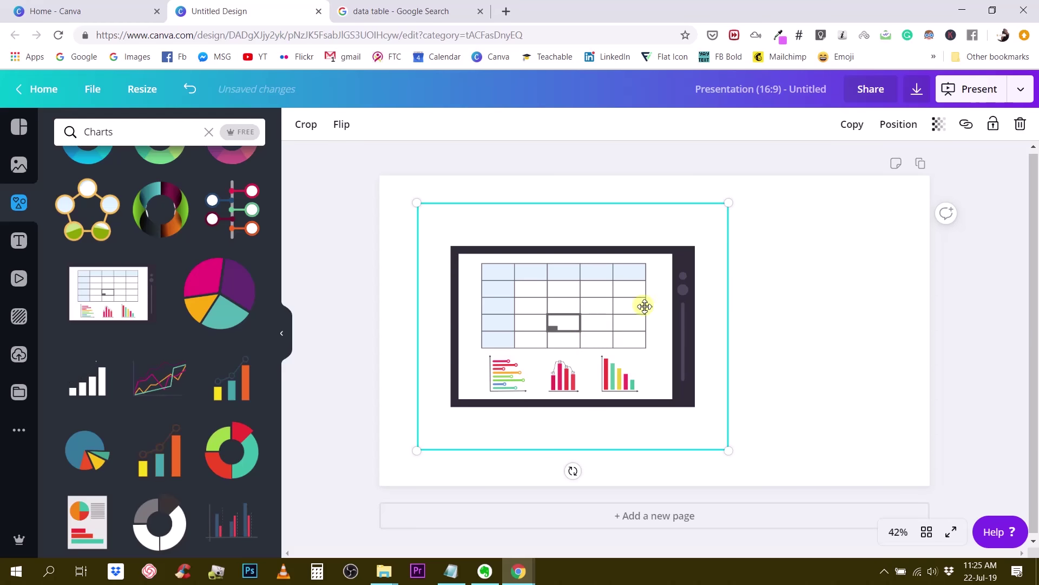
left_click_drag(603, 321, 623, 345)
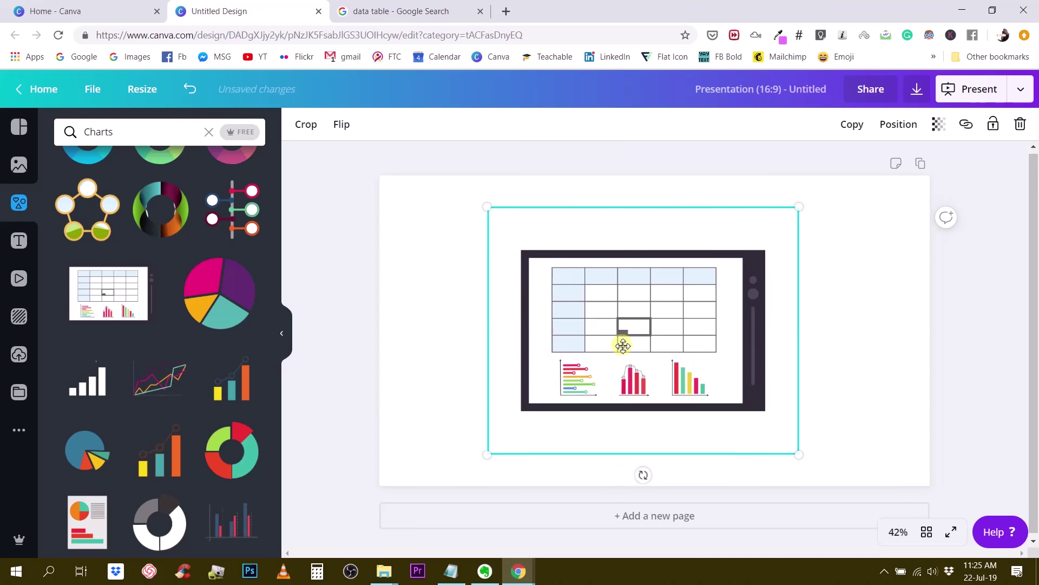
key("Delete")
- Try the document graphic with a blue and red table, enlarge it on the page, and delete it
scroll(241, 366, "down", 6)
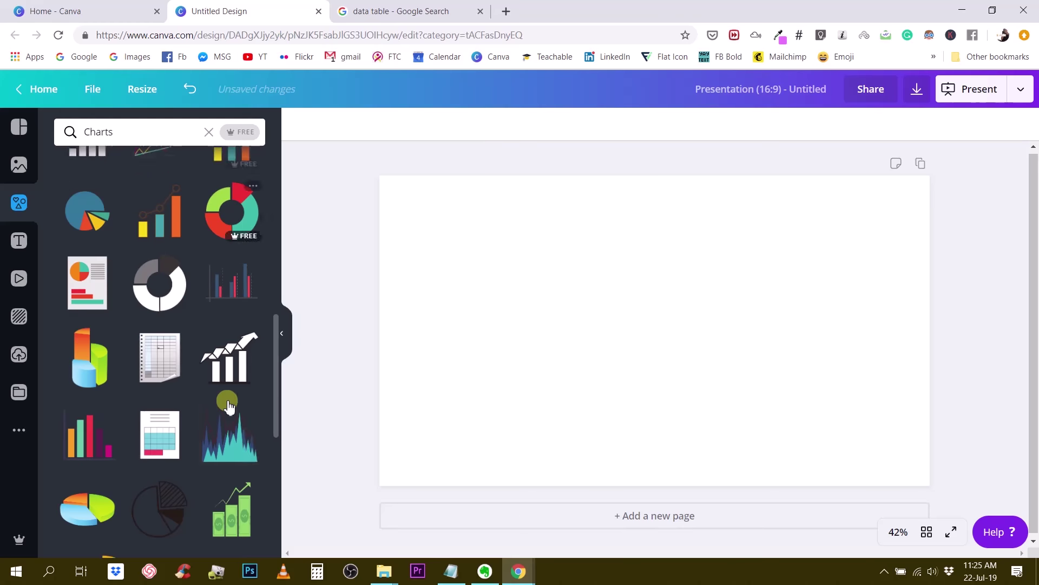
scroll(237, 379, "down", 7)
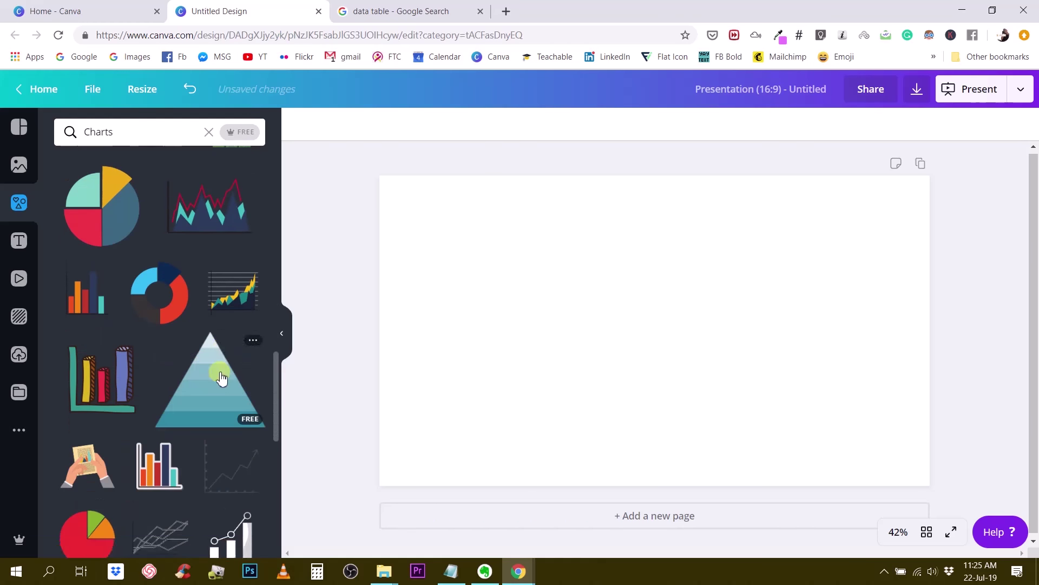
scroll(151, 438, "up", 5)
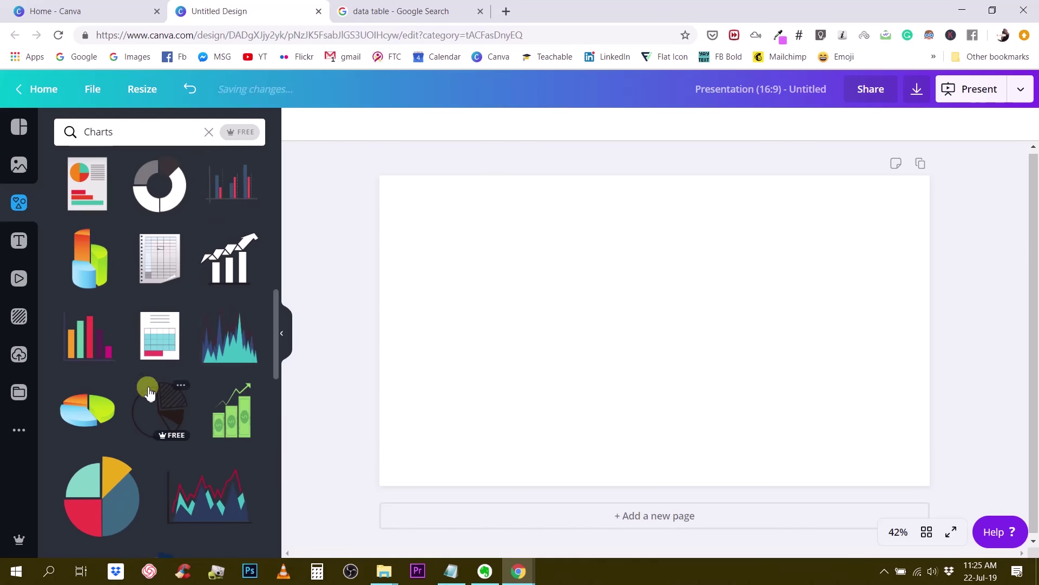
left_click(158, 341)
left_click_drag(563, 318, 484, 362)
left_click_drag(591, 461, 713, 546)
left_click_drag(554, 420, 492, 358)
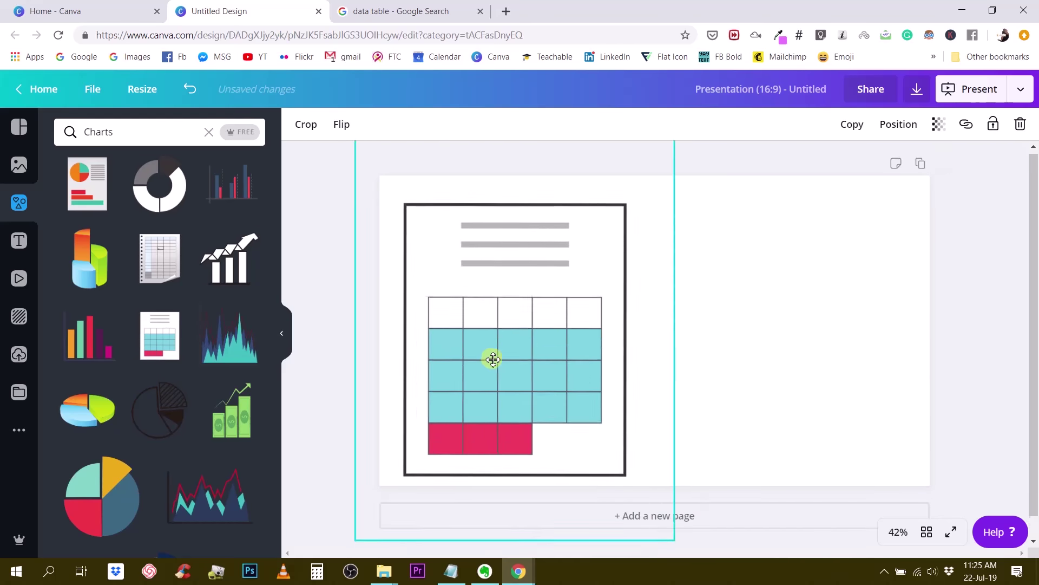
left_click_drag(482, 232, 606, 281)
key("Delete")
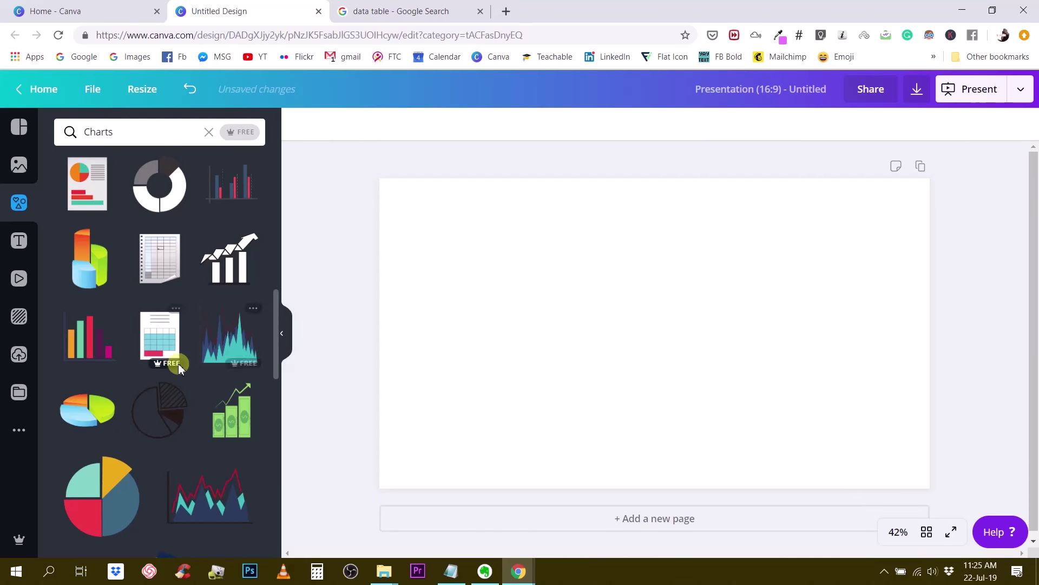
- Examine the remaining chart elements for a usable table and clear the Charts search
scroll(176, 362, "down", 8)
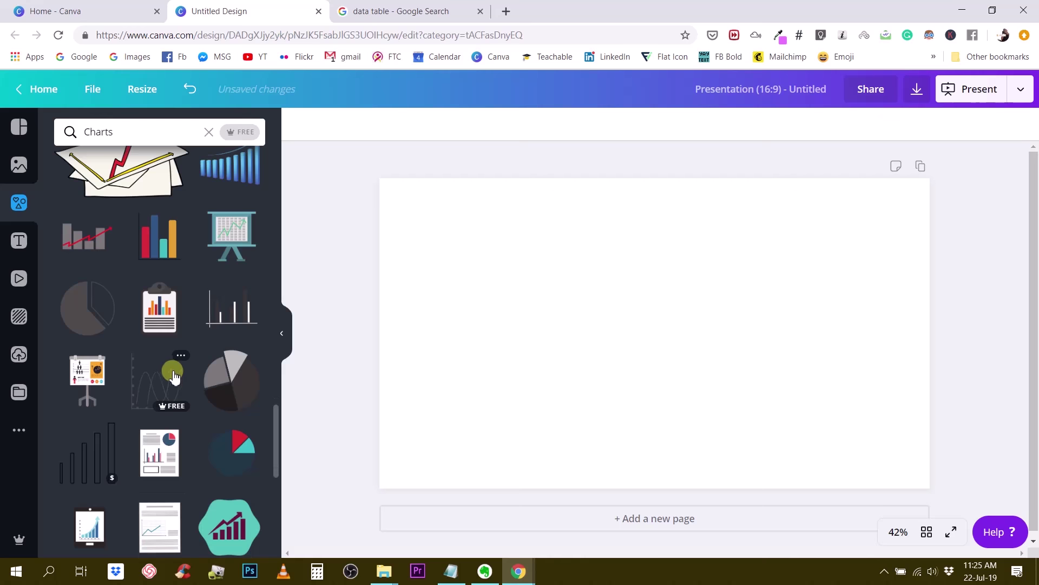
scroll(174, 377, "down", 10)
scroll(173, 366, "down", 5)
scroll(173, 366, "down", 10)
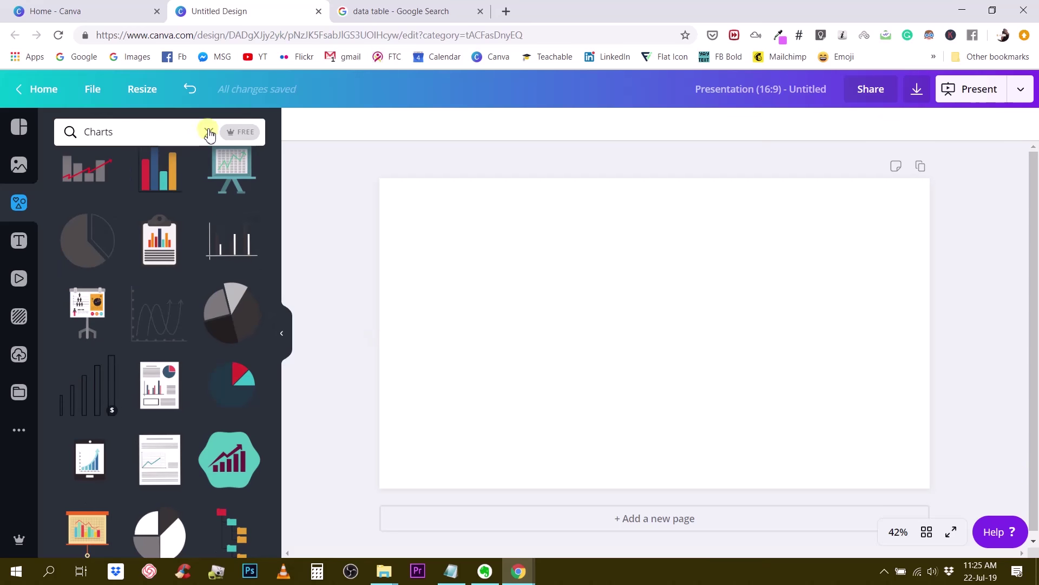
left_click(210, 132)
- Search the presentation templates for "calendars"
left_click(21, 130)
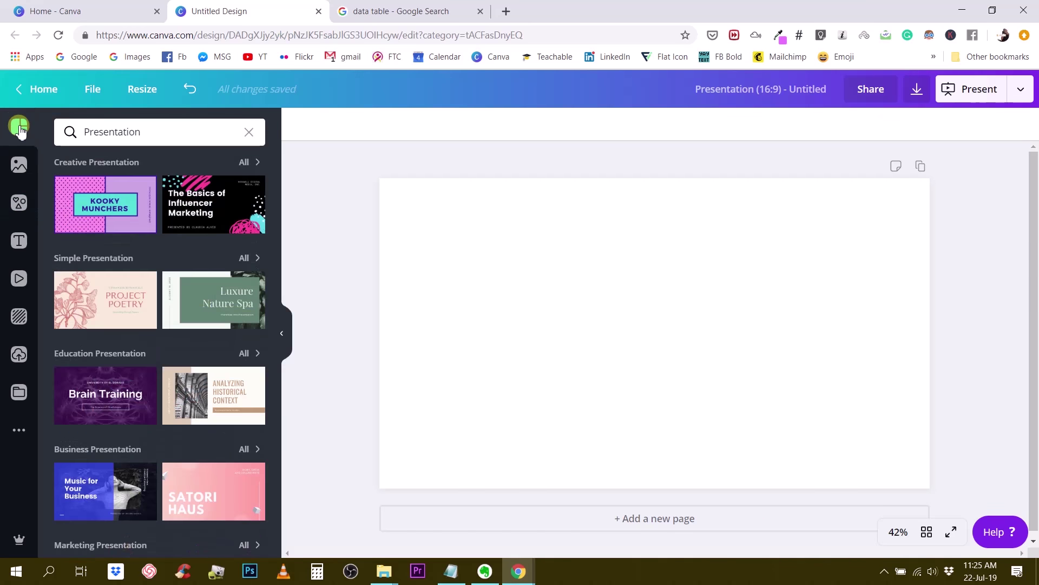
left_click(145, 134)
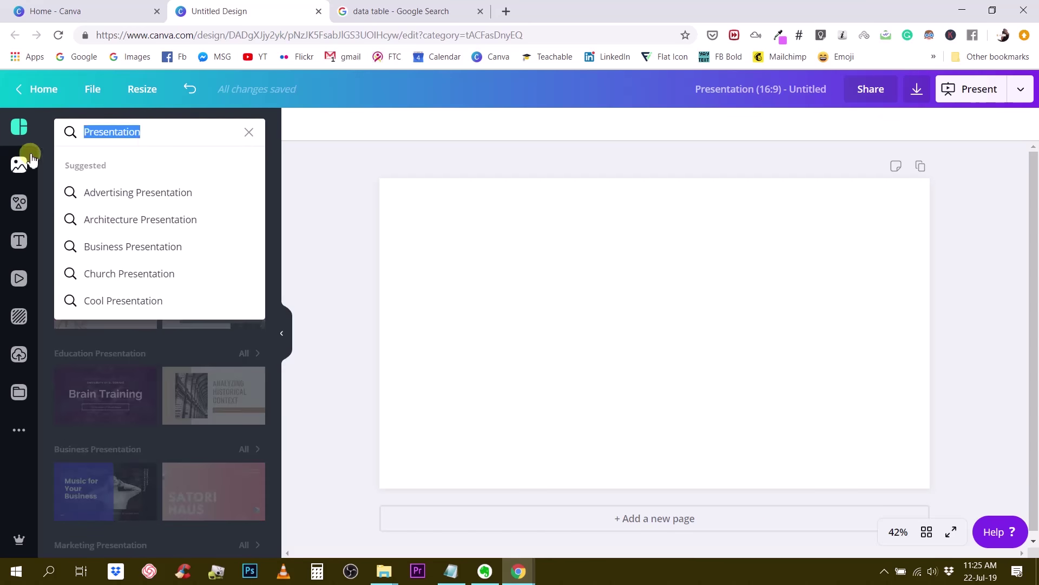
type("calendars")
key("Return")
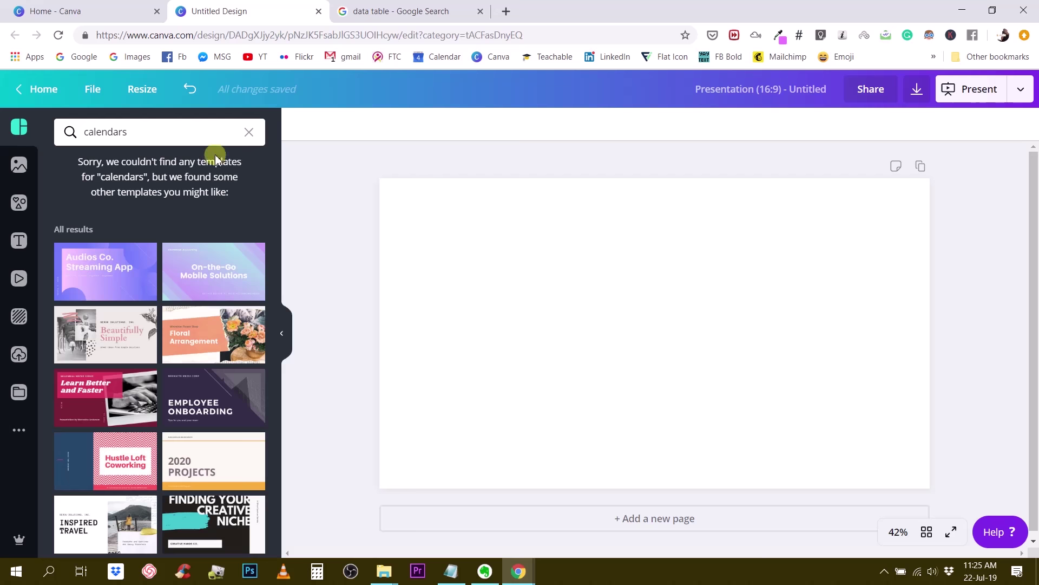
- Change the template search to "calendar" and look through the suggested templates
left_click(154, 130)
key("BackSpace")
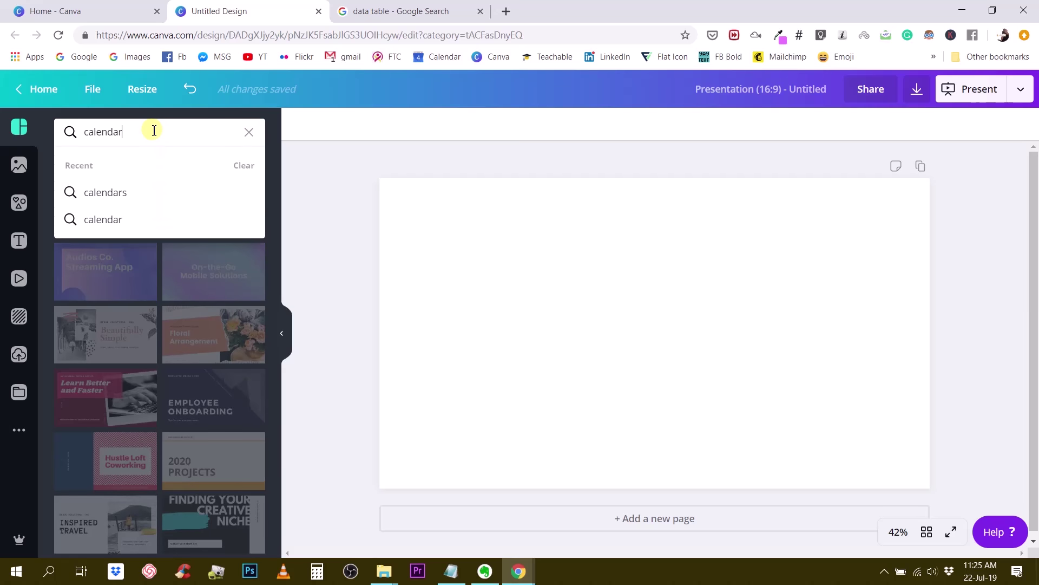
key("Return")
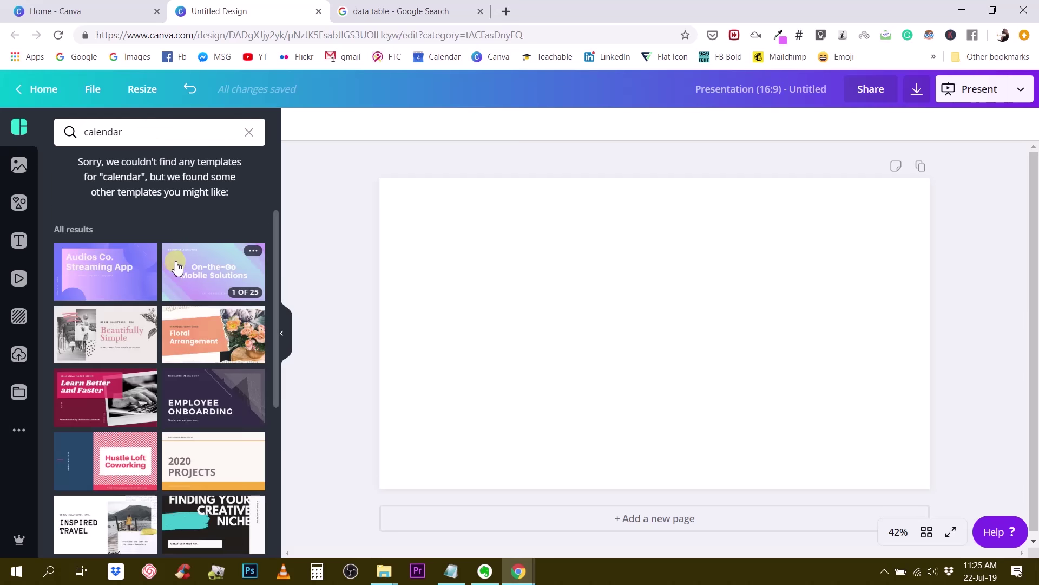
scroll(176, 272, "down", 6)
scroll(116, 217, "up", 3)
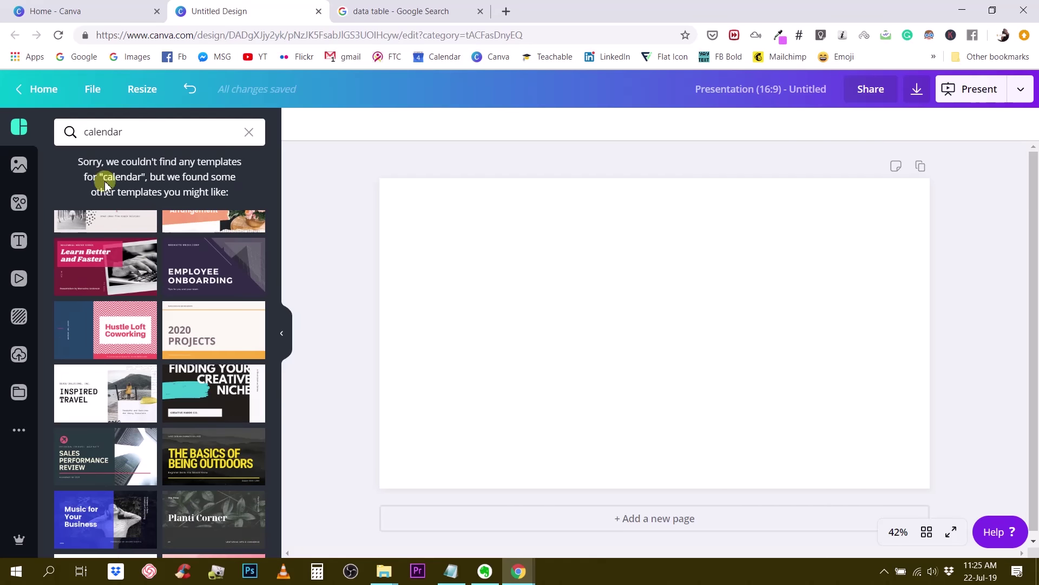
- Search the presentation templates for "calendar" again and check the suggestions for any calendar layout
left_click(124, 131)
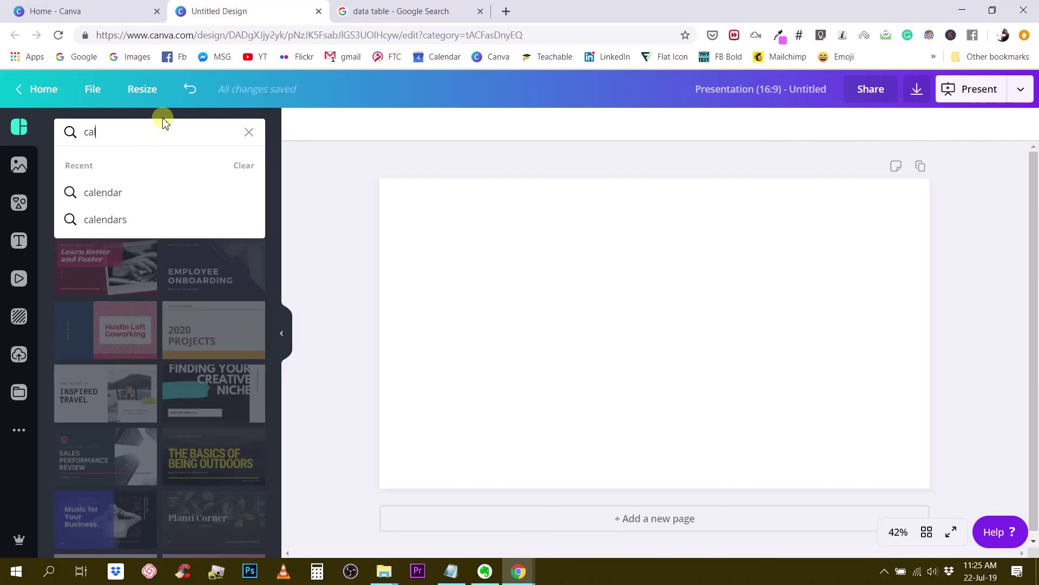
key("BackSpace")
key("BackSpace")
type("calen")
key("Return")
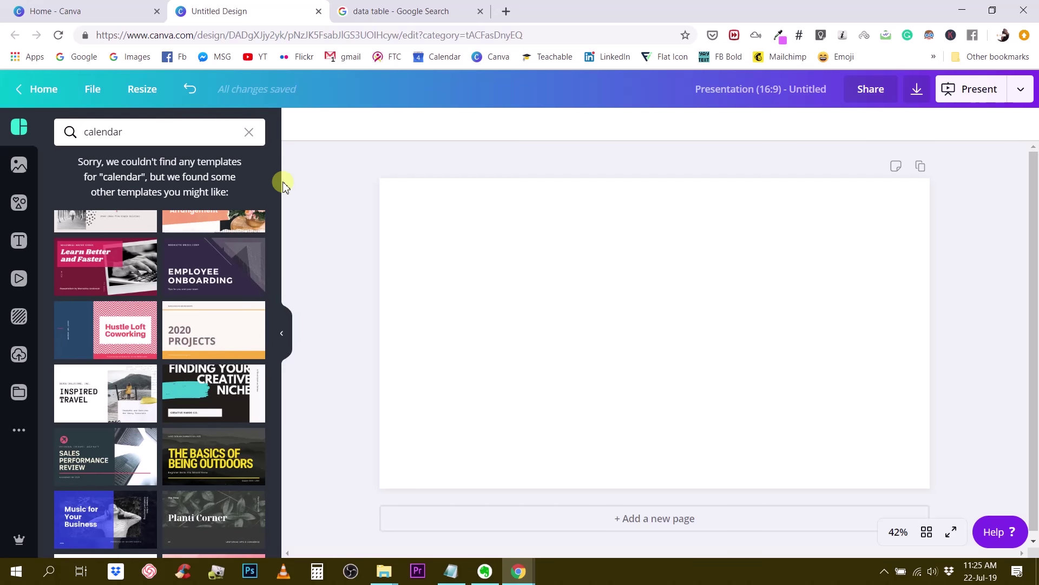
scroll(211, 309, "down", 15)
scroll(210, 310, "down", 9)
scroll(217, 310, "up", 10)
scroll(217, 310, "up", 15)
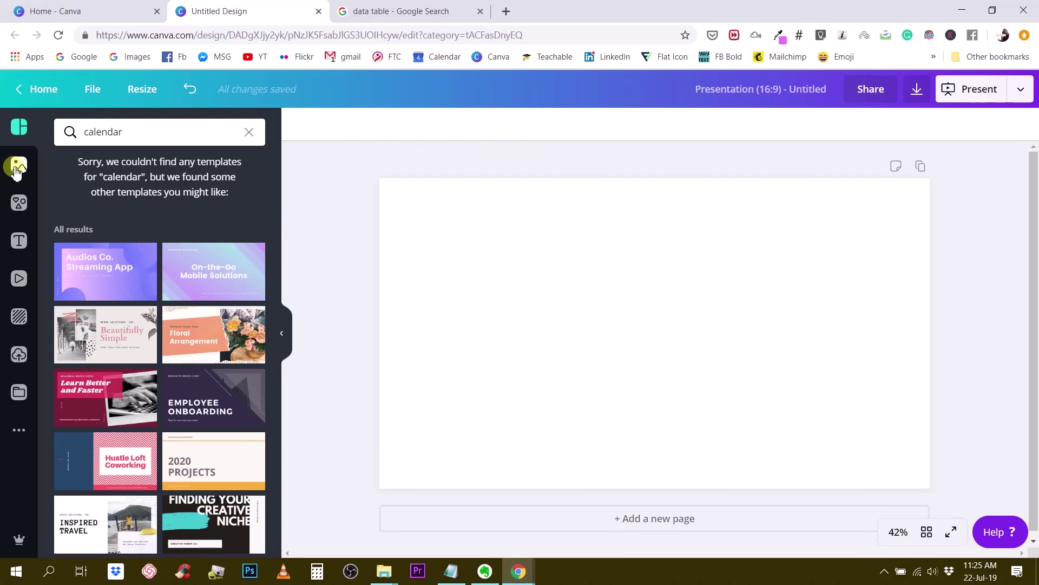
left_click(150, 132)
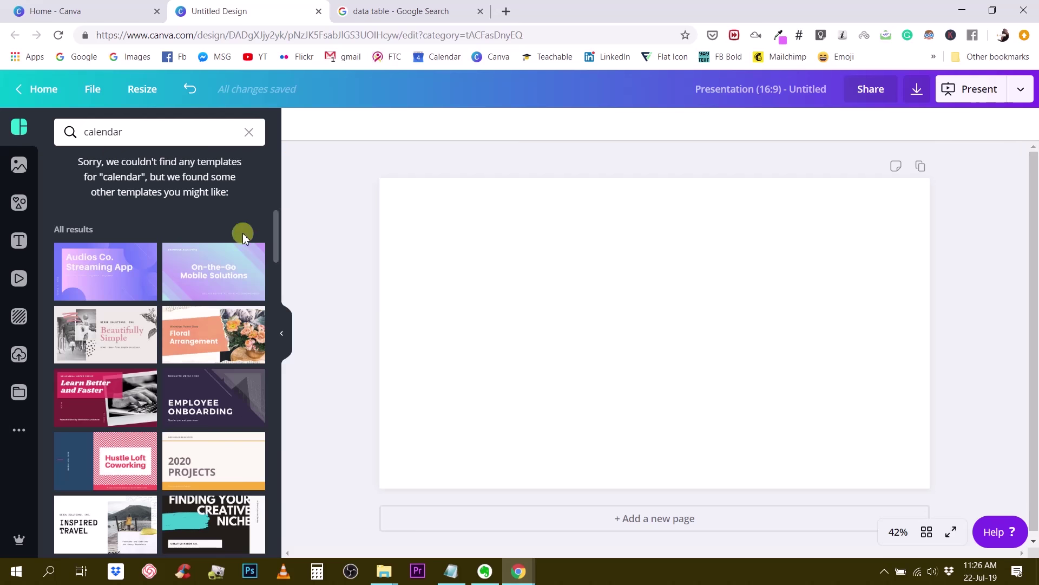
- Return to the Canva home page and search all templates for "calendar"
left_click(36, 102)
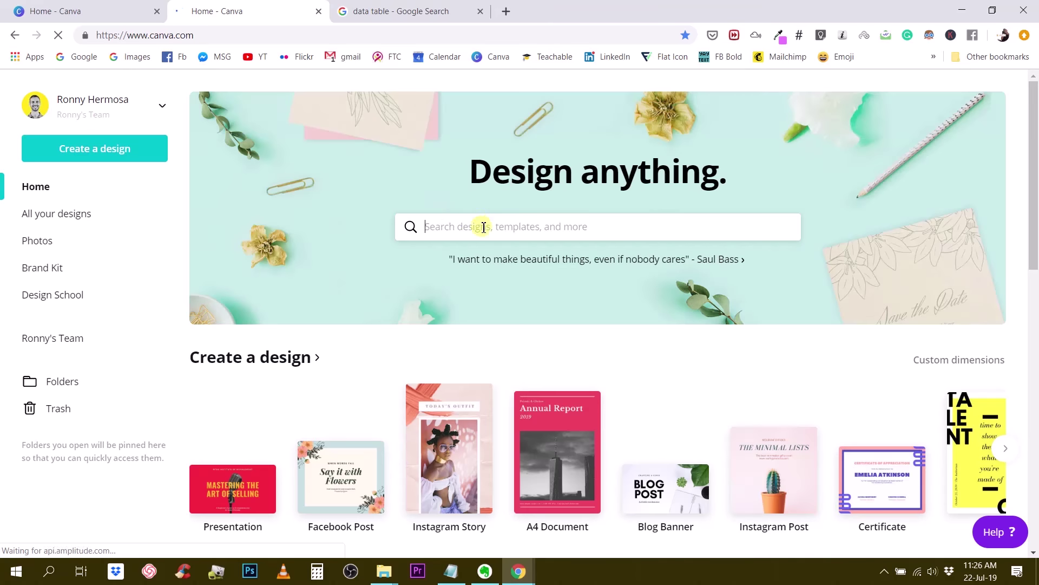
left_click(483, 228)
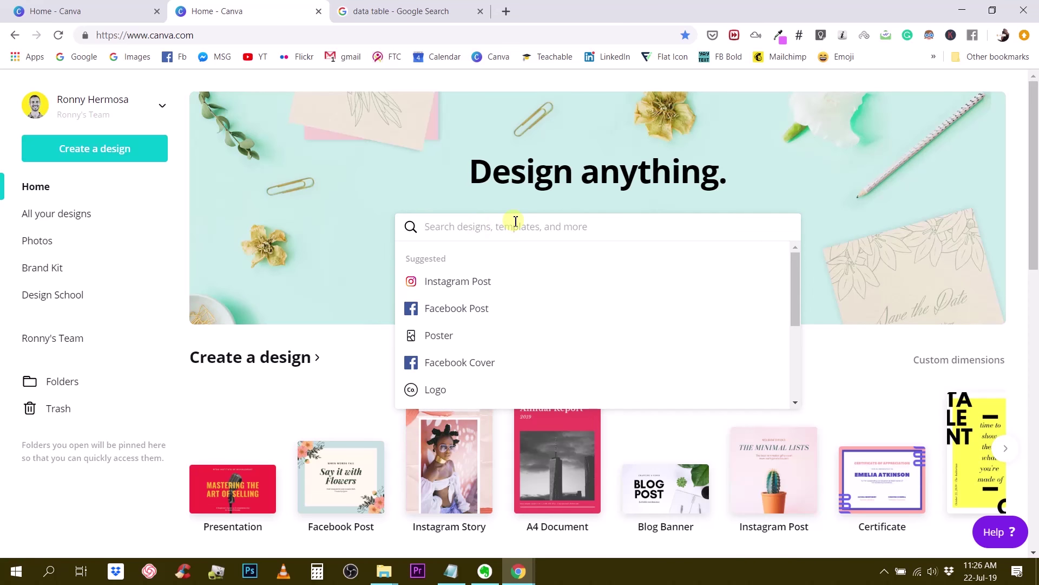
type("calendar")
key("Return")
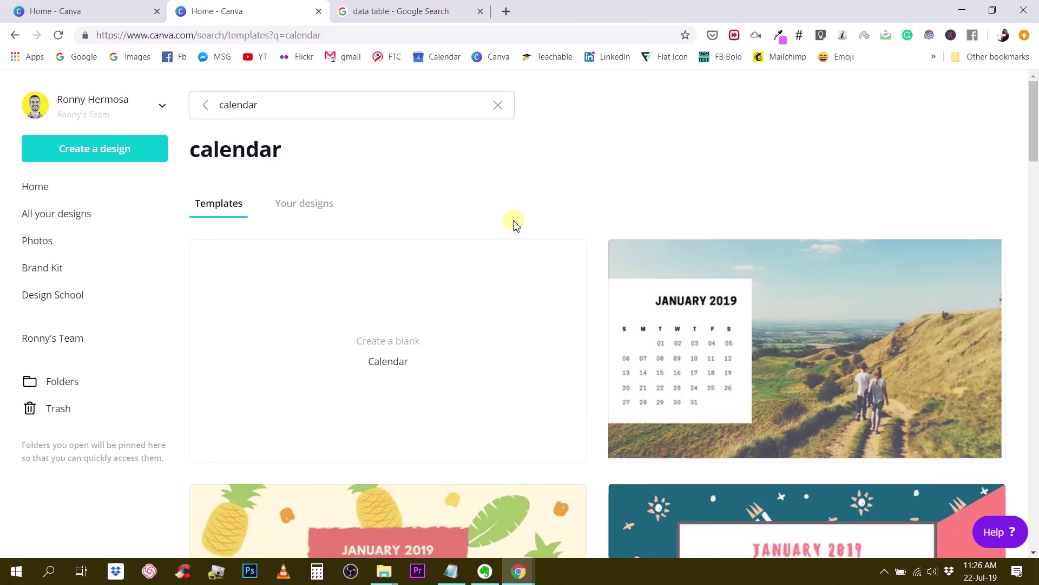
- Browse the calendar templates and open the turquoise and purple Classroom Calendar as a new design
scroll(580, 309, "down", 9)
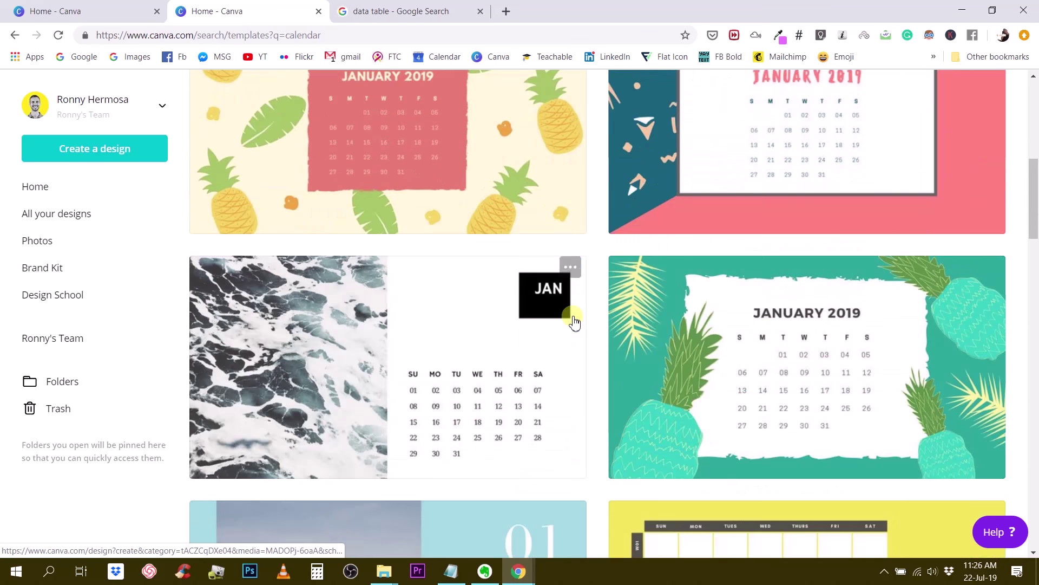
scroll(574, 322, "down", 11)
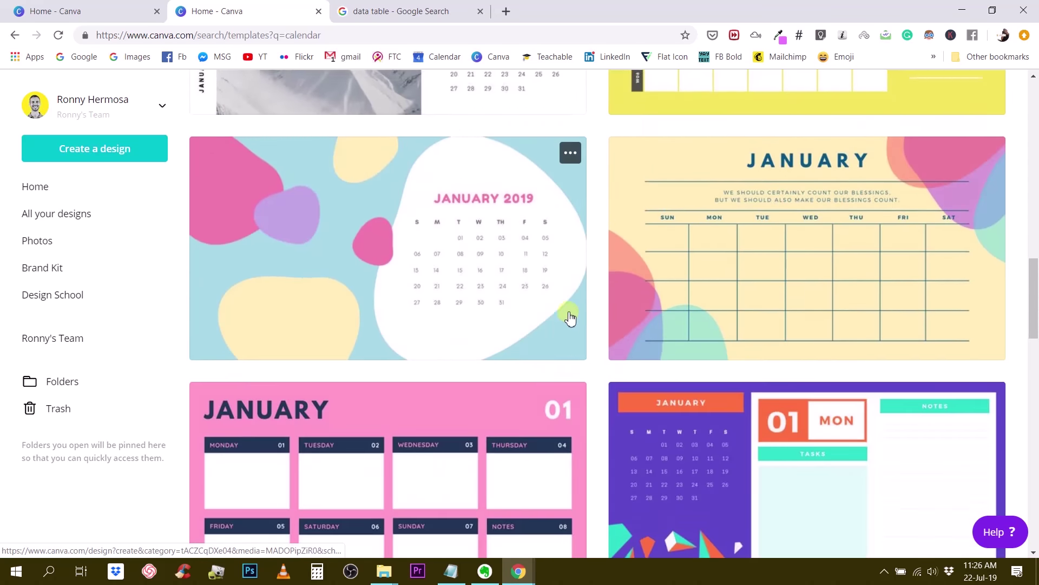
scroll(570, 319, "down", 9)
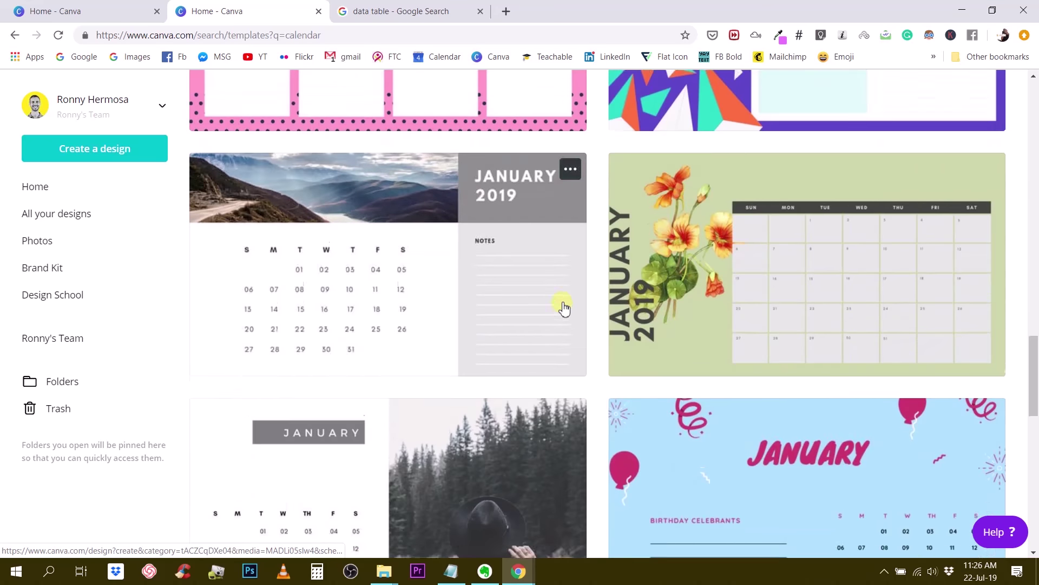
scroll(565, 309, "down", 13)
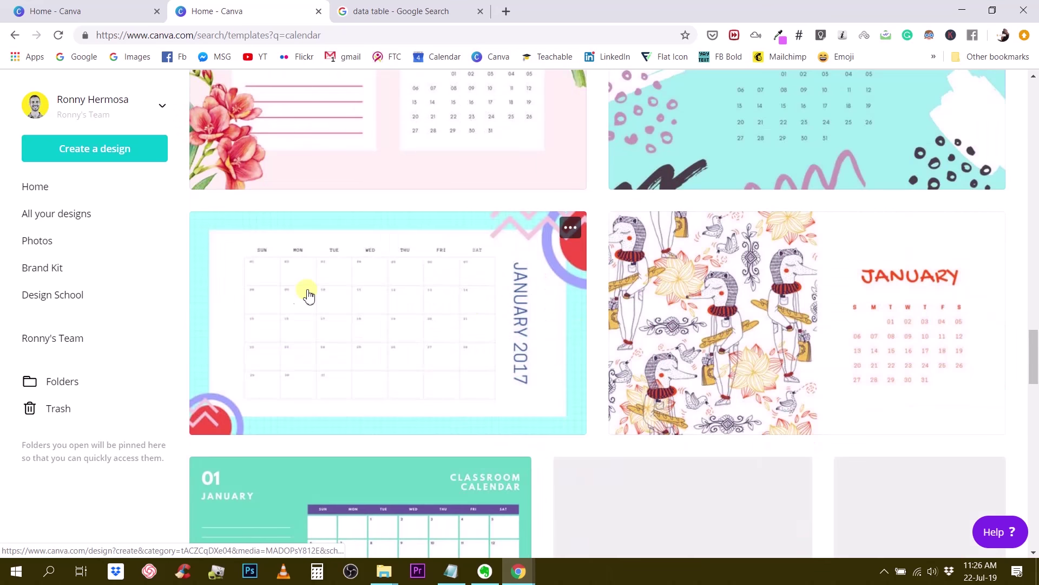
scroll(425, 378, "down", 5)
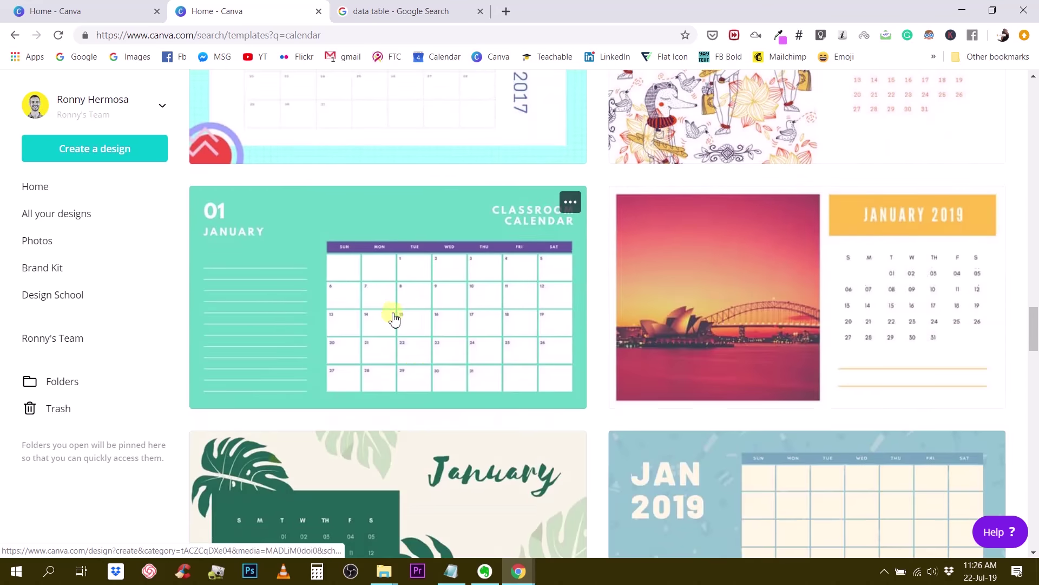
scroll(396, 318, "down", 1)
left_click(500, 243)
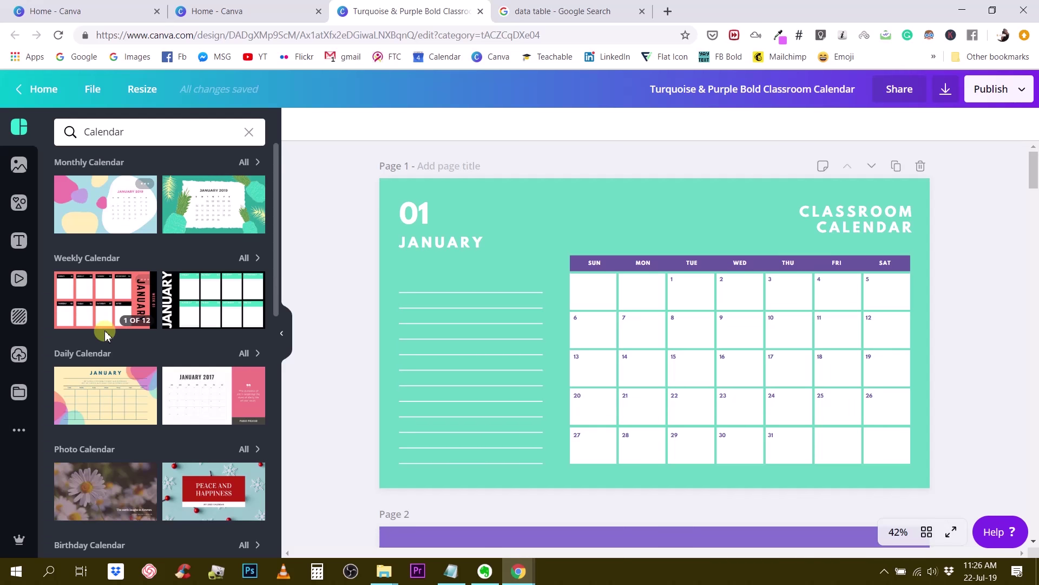
- Look through the other calendar templates suggested beside the Classroom Calendar design
scroll(143, 388, "down", 6)
scroll(144, 389, "down", 10)
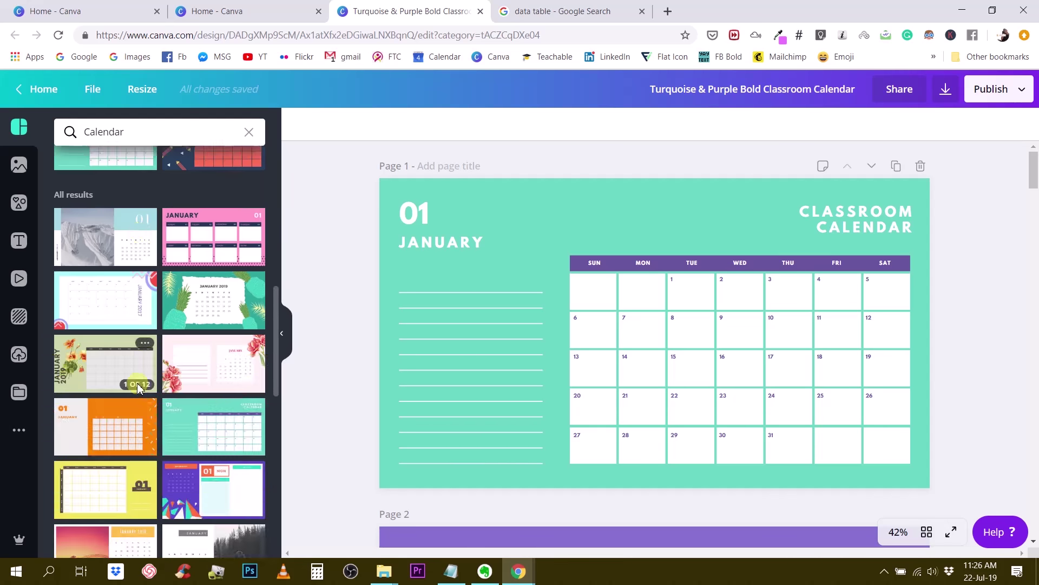
scroll(146, 325, "up", 6)
scroll(150, 287, "up", 10)
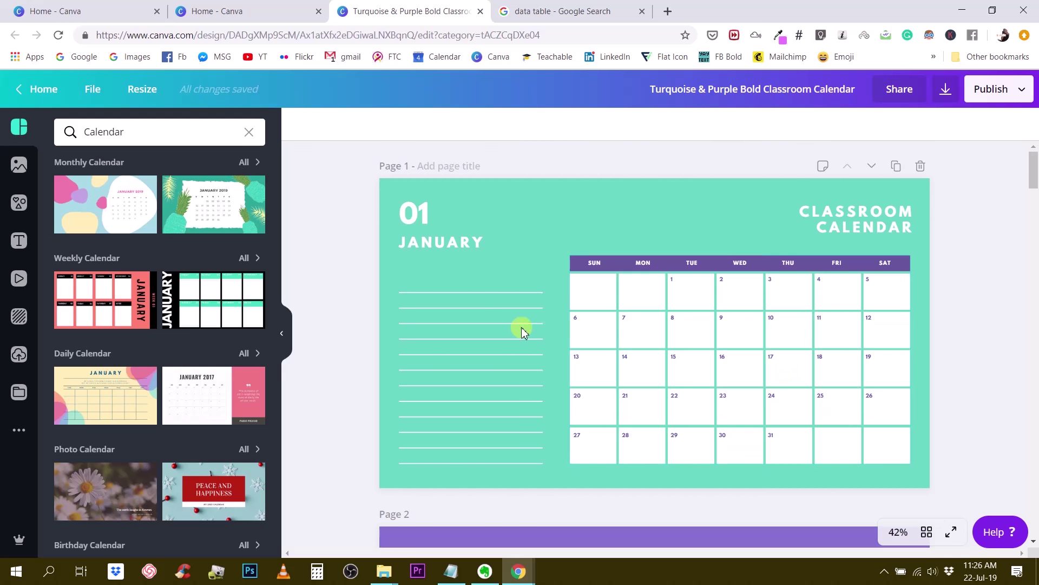
scroll(111, 302, "down", 9)
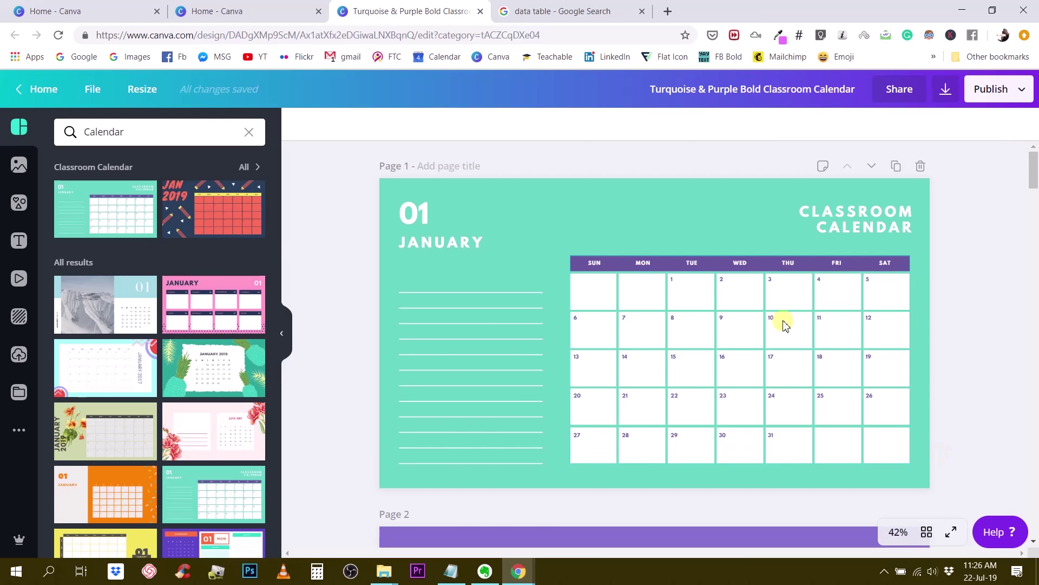
- Delete the January heading, the note lines and the Classroom Calendar title from page 1, keeping the calendar grid
left_click(829, 301)
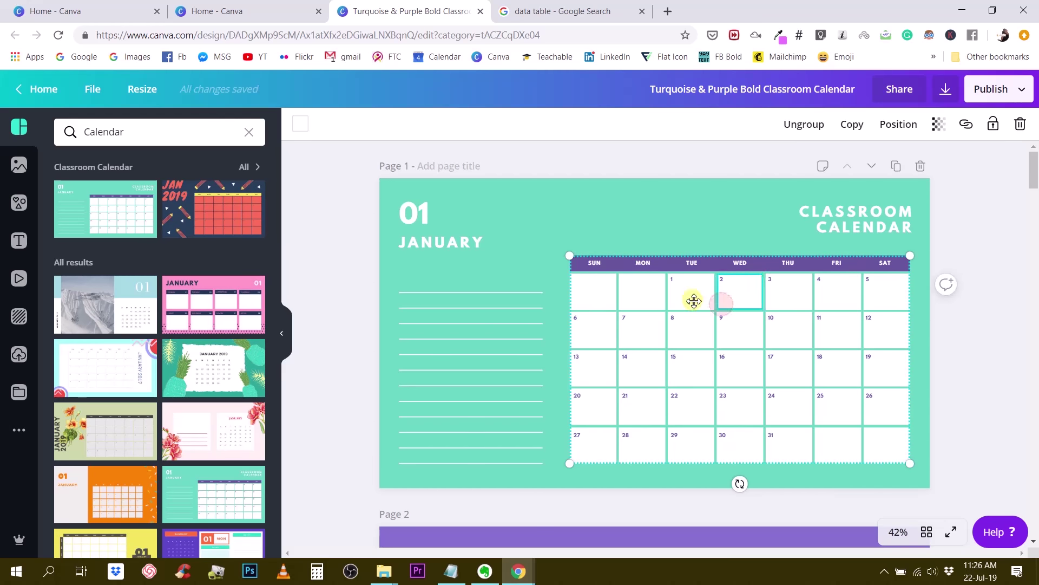
left_click(489, 233)
left_click(593, 266)
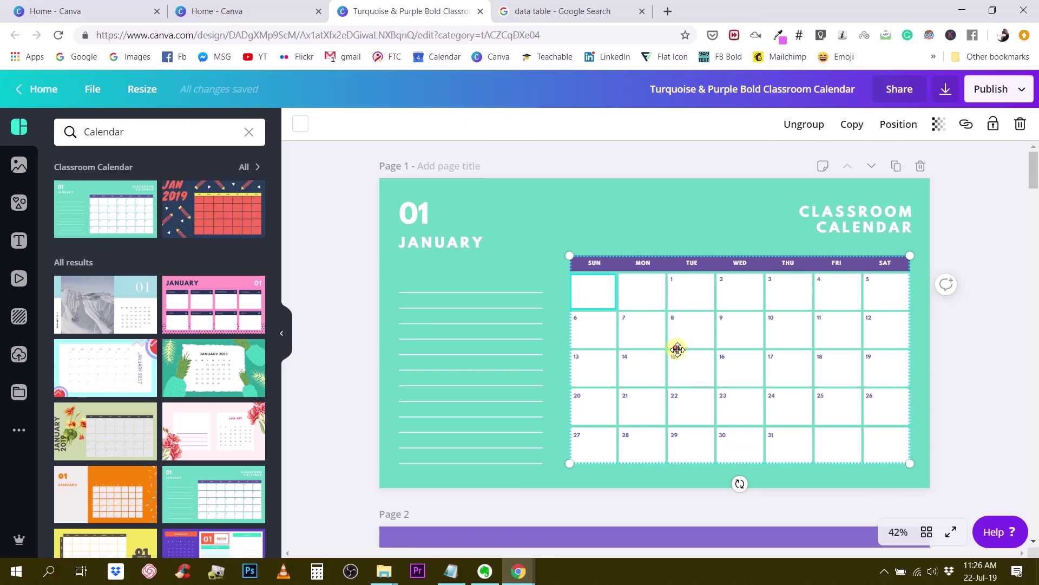
left_click_drag(613, 359, 680, 355)
left_click_drag(341, 199, 482, 427)
key("Delete")
left_click(870, 230)
key("Delete")
- Centre the calendar grid on page 1 and ungroup its elements
left_click_drag(810, 308, 757, 283)
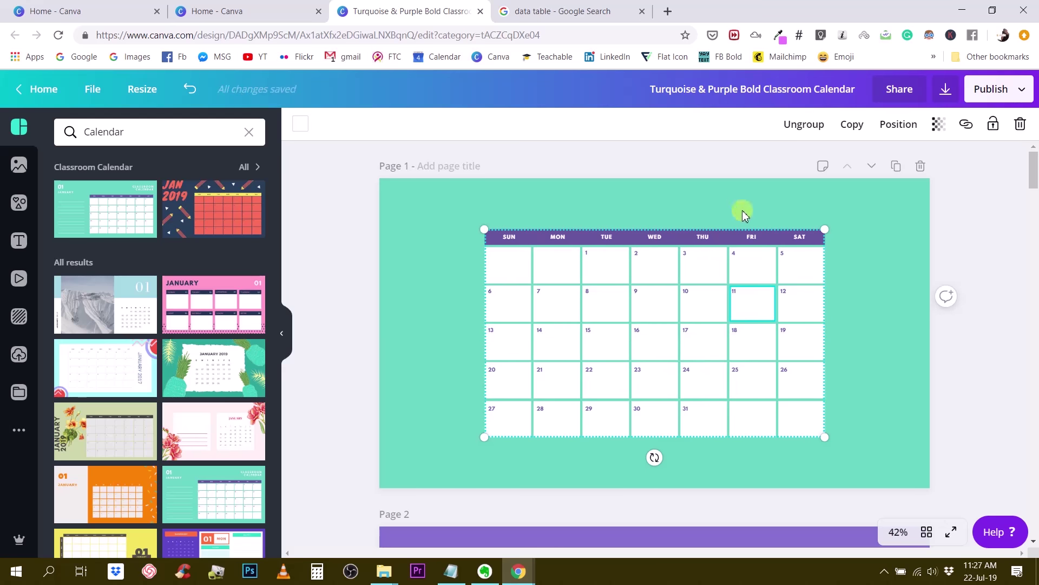
left_click(806, 125)
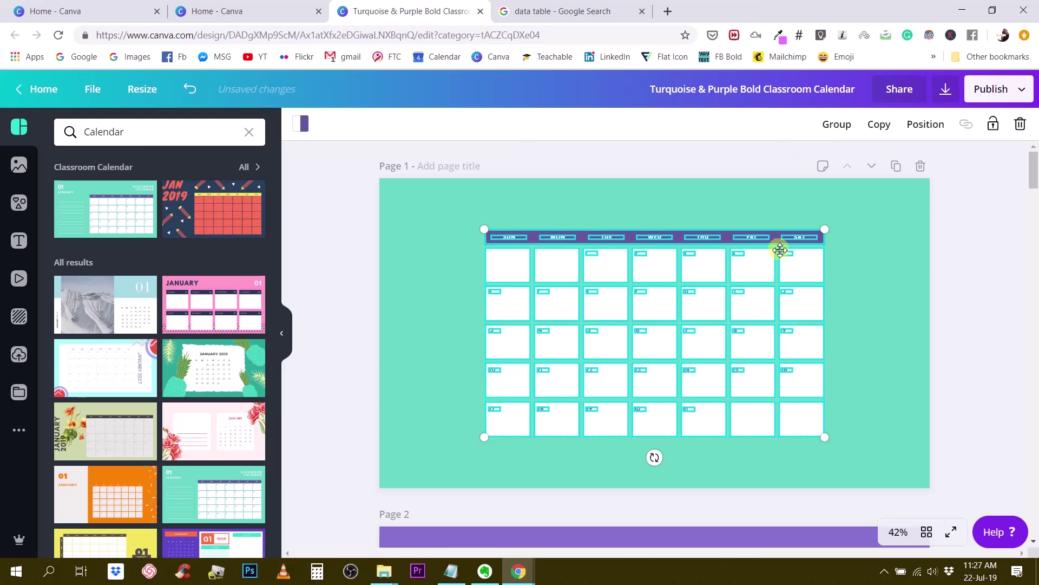
left_click(956, 290)
- Check whether the first-row cells and the purple header bar of the grid can be handled as separate elements
left_click(812, 269)
left_click(737, 270)
left_click(701, 268)
left_click(657, 270)
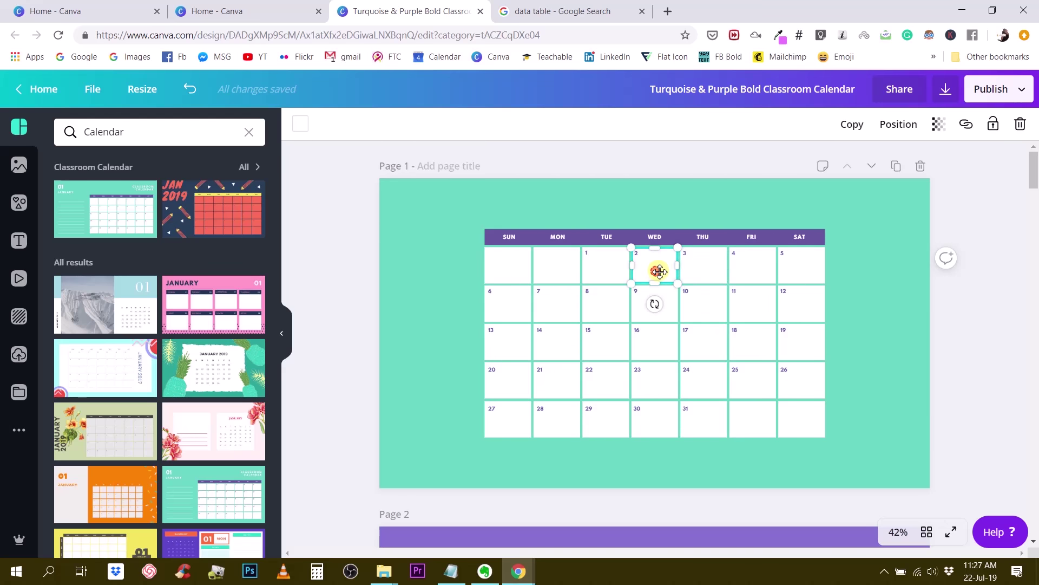
left_click(598, 273)
left_click(558, 273)
left_click(519, 271)
left_click(535, 235)
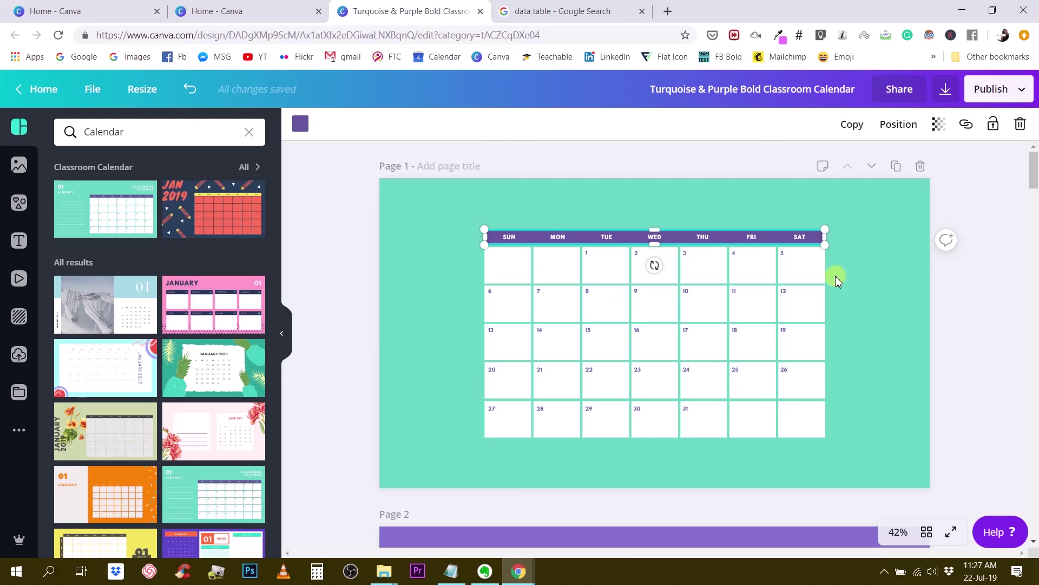
mouse_move(777, 237)
left_mouse_down()
mouse_move(780, 200)
mouse_move(776, 237)
left_mouse_up()
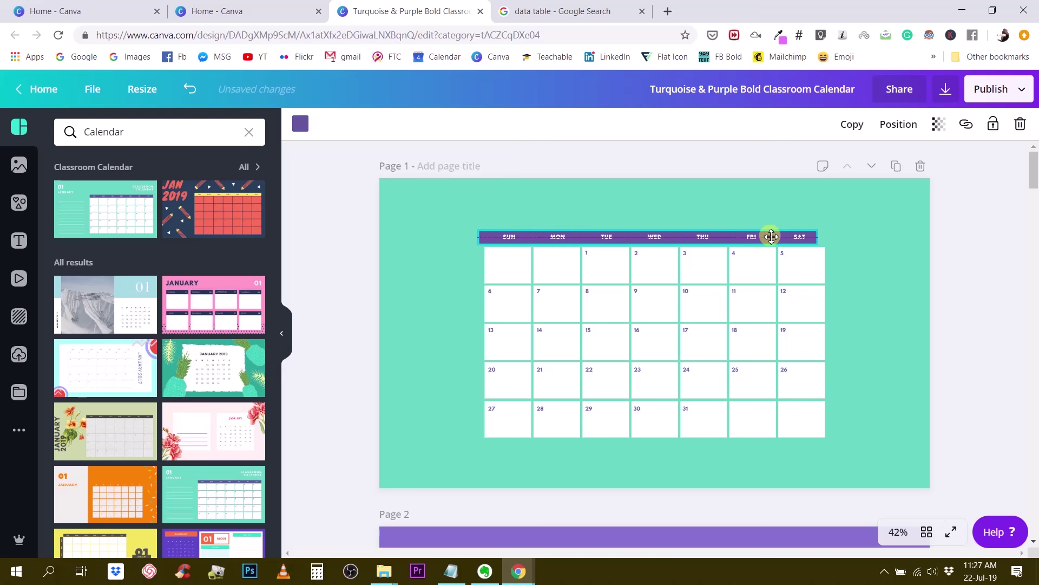
- Examine individual cells around the grid's corners and the entire bottom row to see how the table is built
left_click(801, 278)
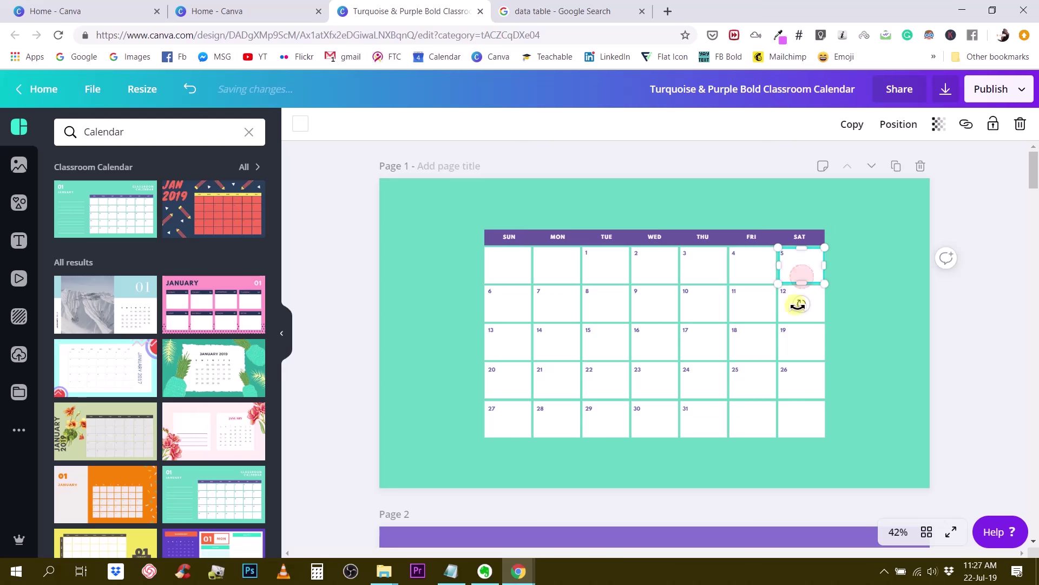
left_click(761, 308)
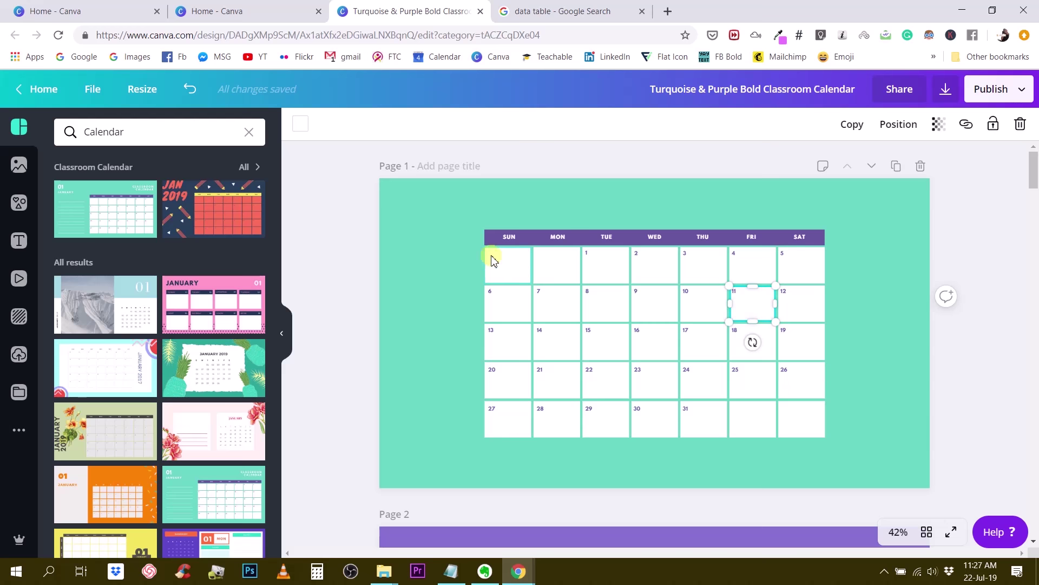
left_click(523, 275)
left_click(519, 310)
left_click(517, 270)
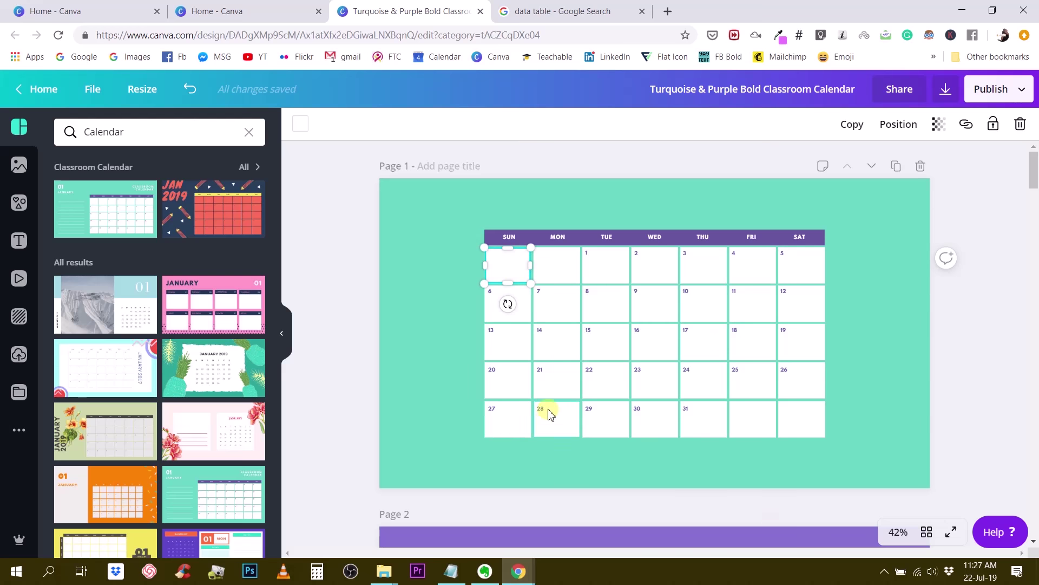
left_click(519, 420)
left_click(519, 389)
left_click_drag(772, 423, 803, 421)
left_click(865, 393)
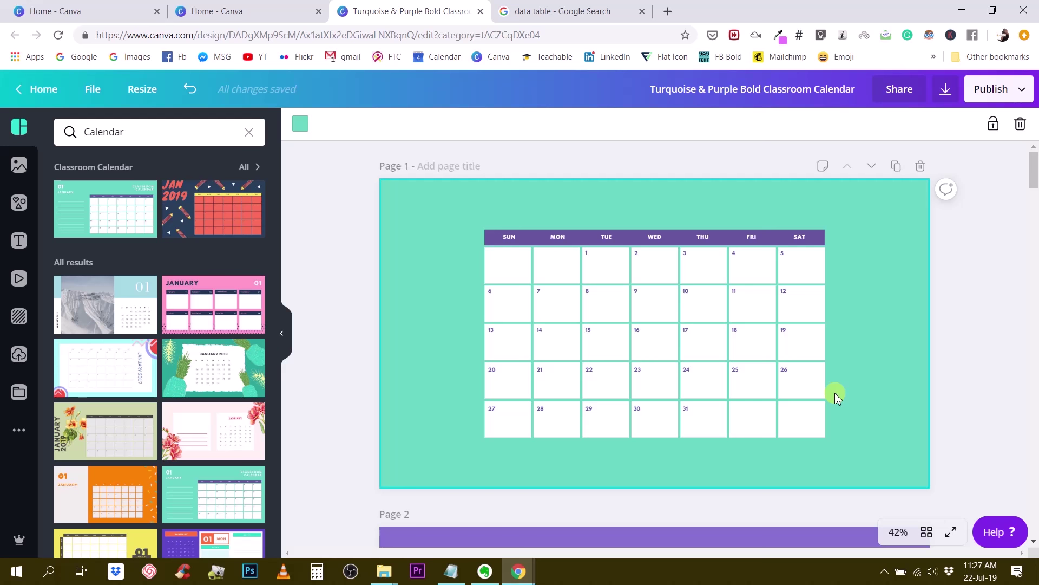
left_click(805, 429)
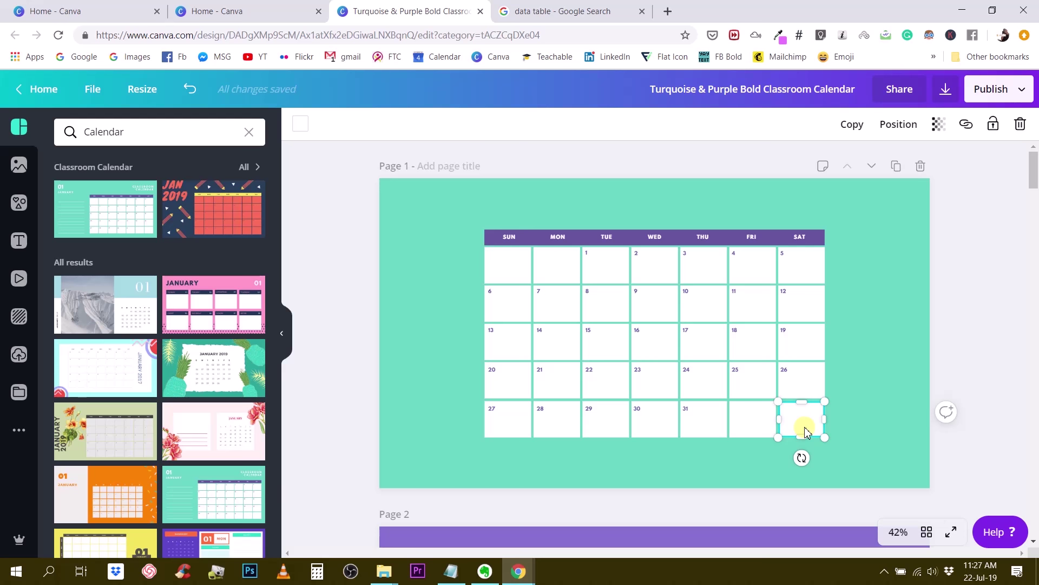
left_click(696, 478)
left_click_drag(508, 452, 834, 401)
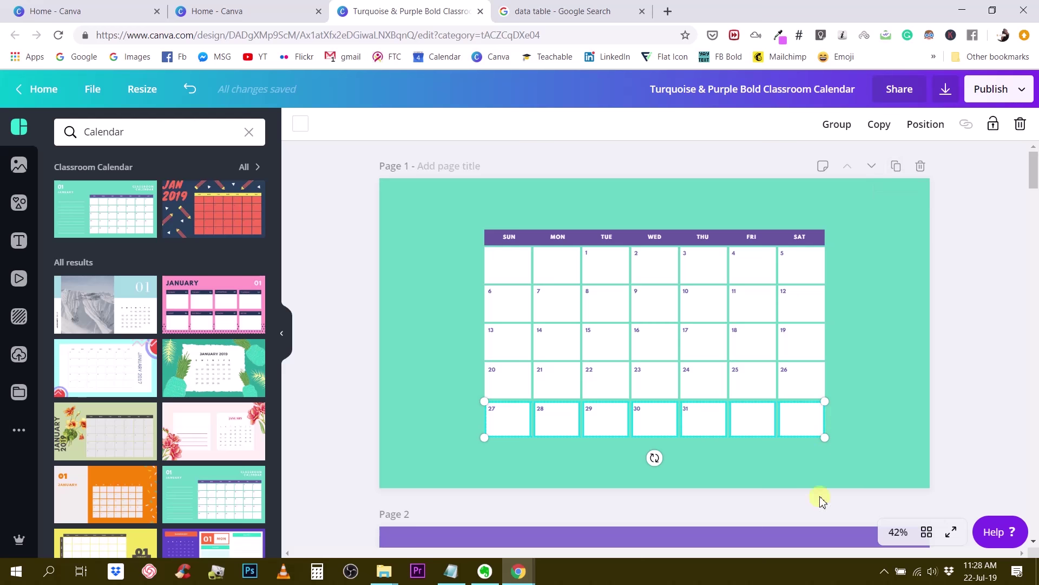
- Add a blank page at the end of the design, after the December page
scroll(758, 514, "down", 12)
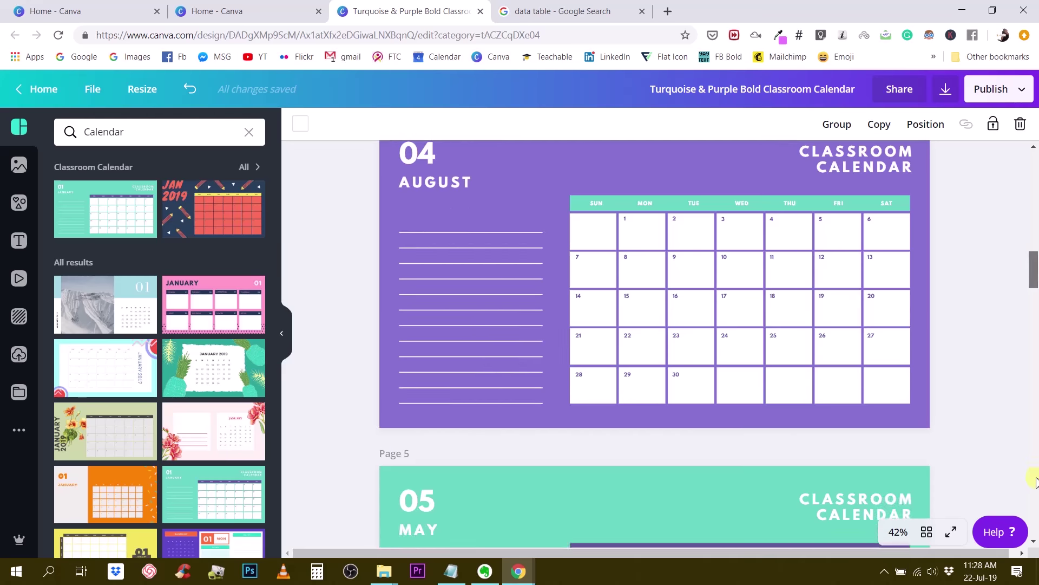
left_click_drag(1033, 251, 1034, 501)
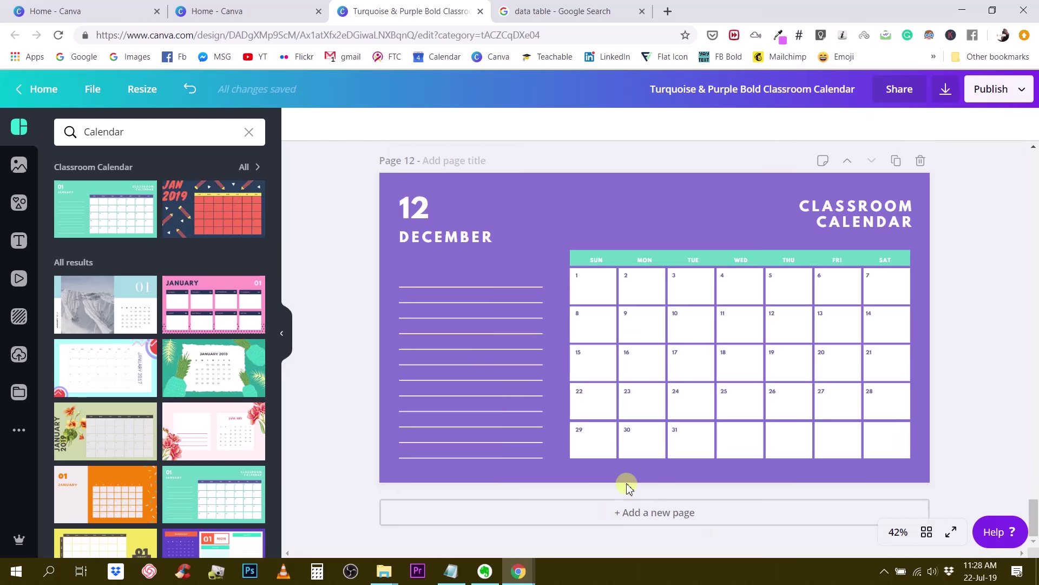
left_click(649, 510)
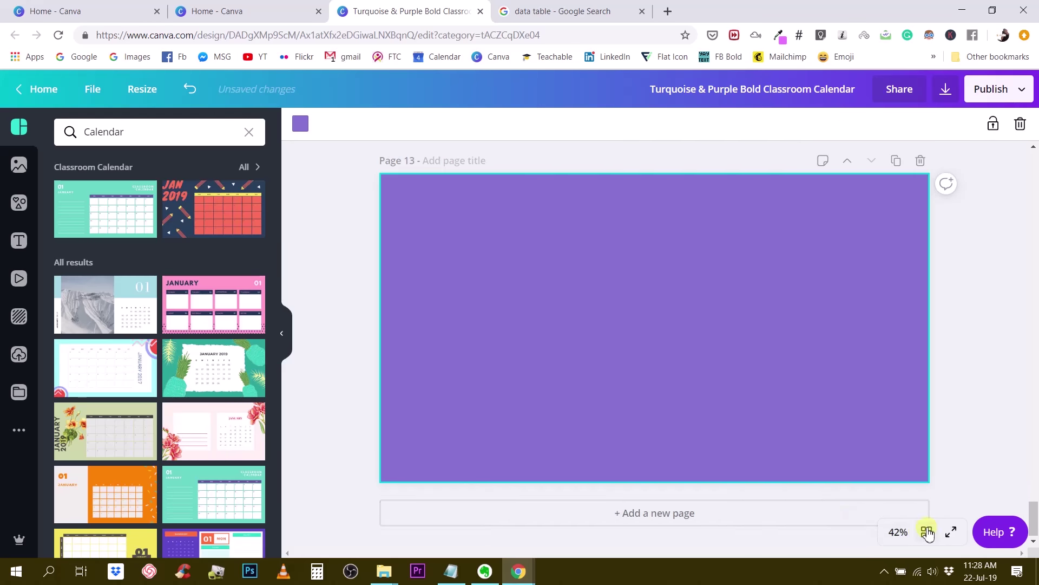
- Show the page overview and move the new blank page directly after page 1
left_click(926, 532)
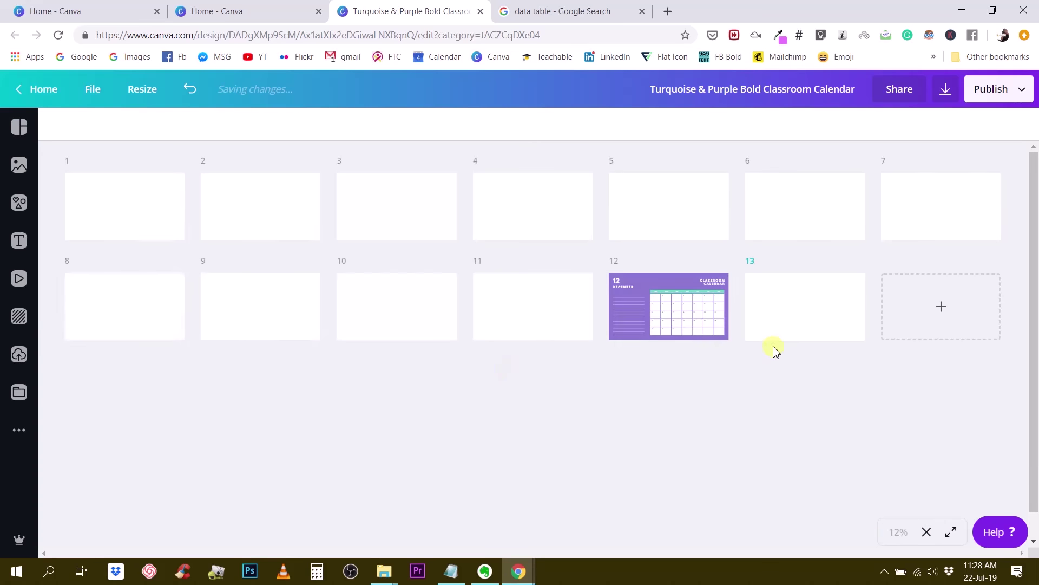
left_click_drag(790, 319, 285, 228)
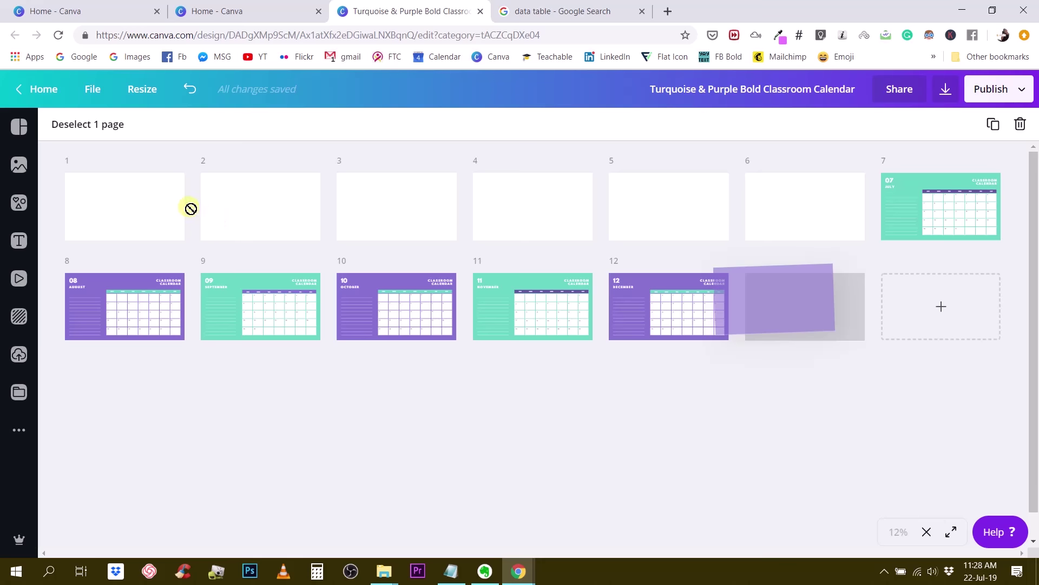
mouse_move(215, 206)
left_mouse_down()
mouse_move(194, 213)
mouse_move(204, 201)
left_mouse_up()
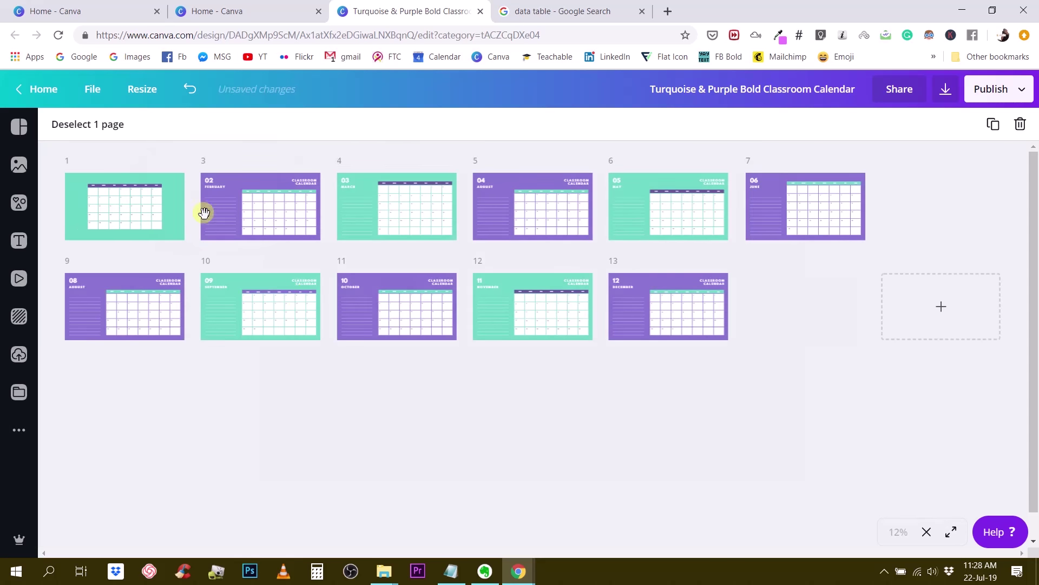
- Close the page overview and add a white square from the Shapes elements to the blank purple page 2
left_click(927, 532)
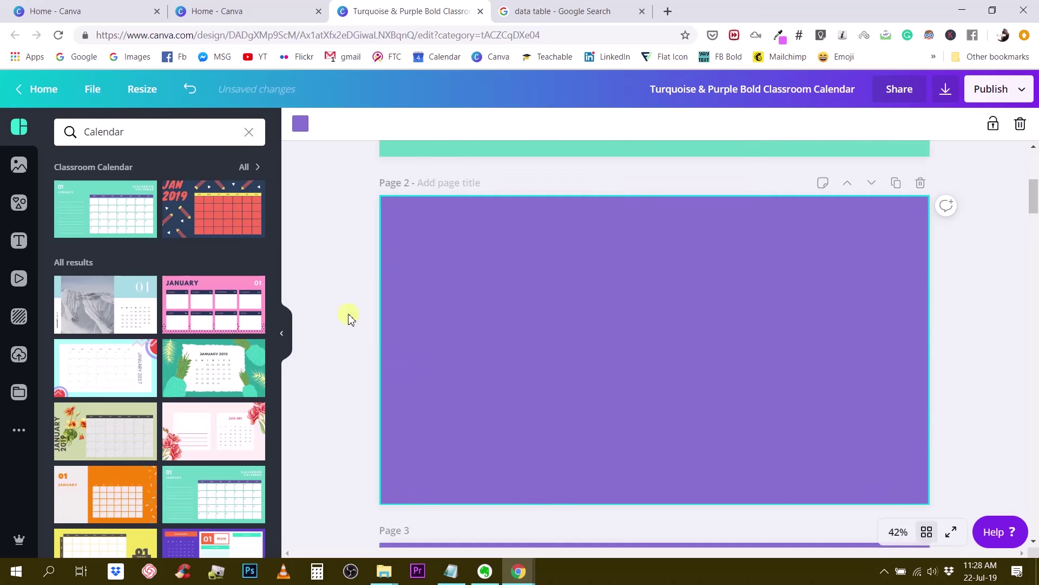
scroll(564, 333, "up", 6)
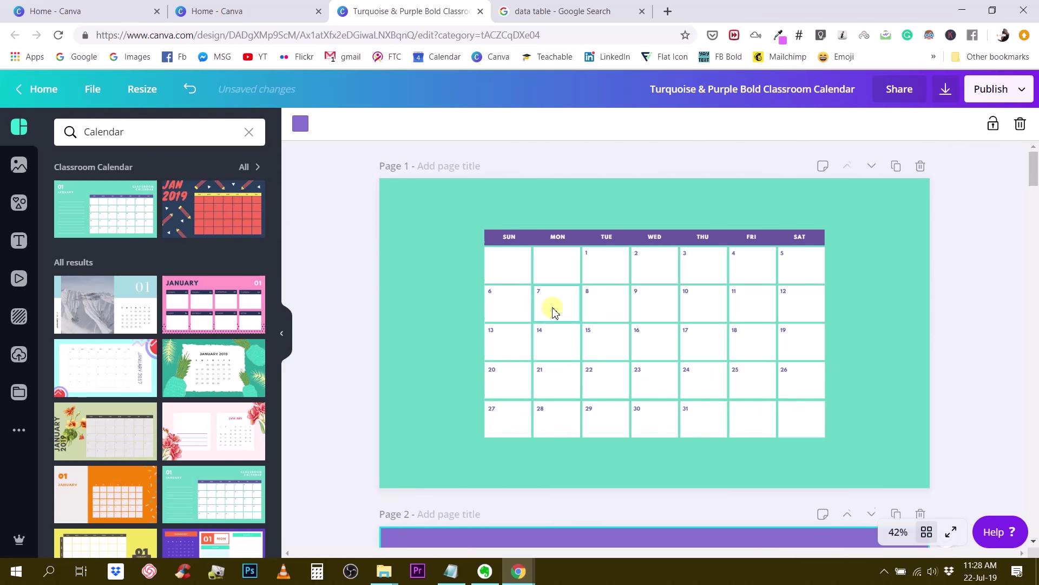
scroll(553, 309, "down", 6)
scroll(677, 371, "up", 3)
scroll(649, 222, "up", 3)
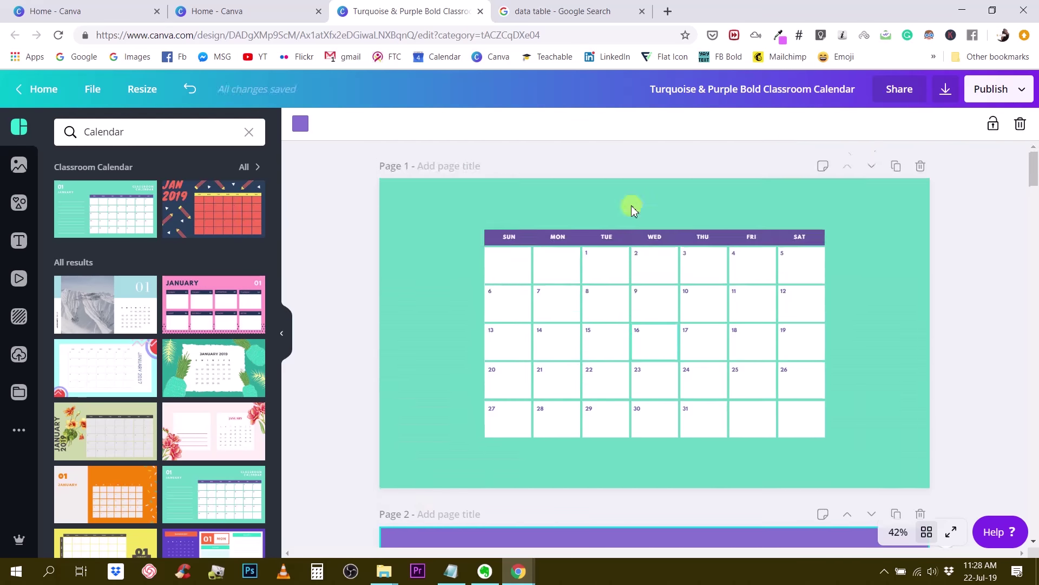
scroll(536, 379, "down", 1)
scroll(548, 459, "down", 3)
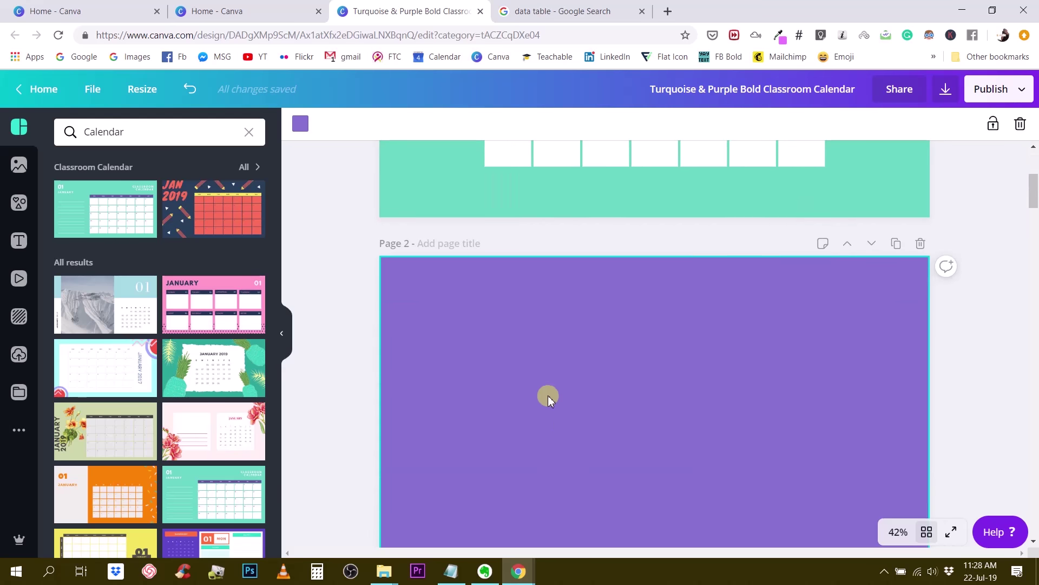
left_click(20, 206)
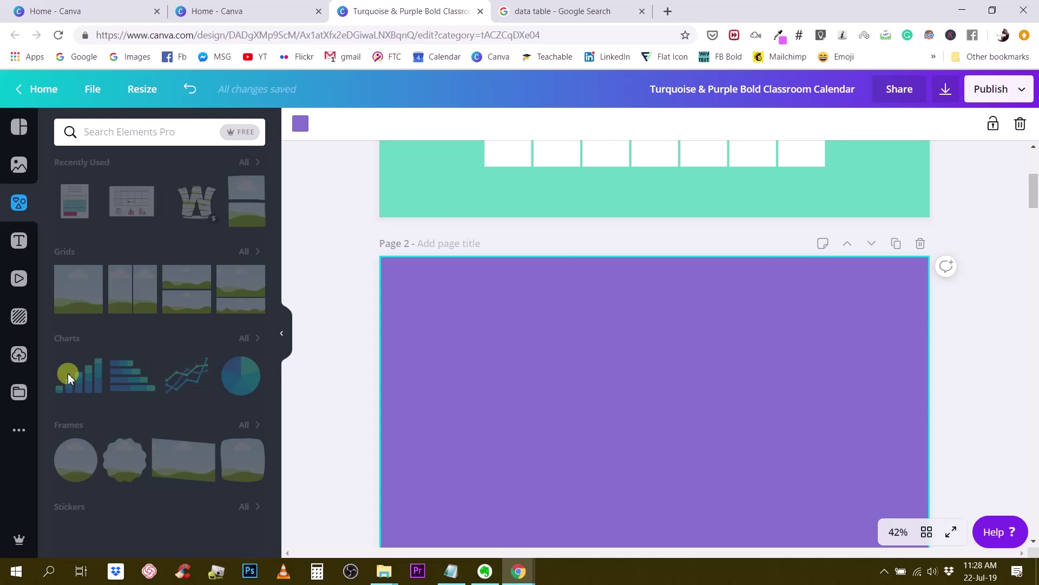
scroll(70, 373, "down", 5)
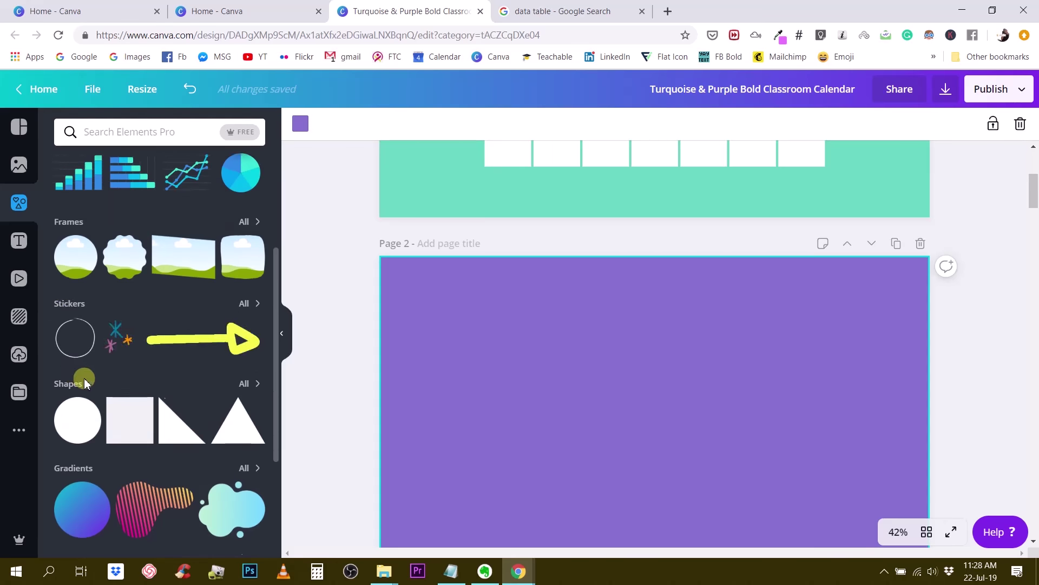
left_click(247, 317)
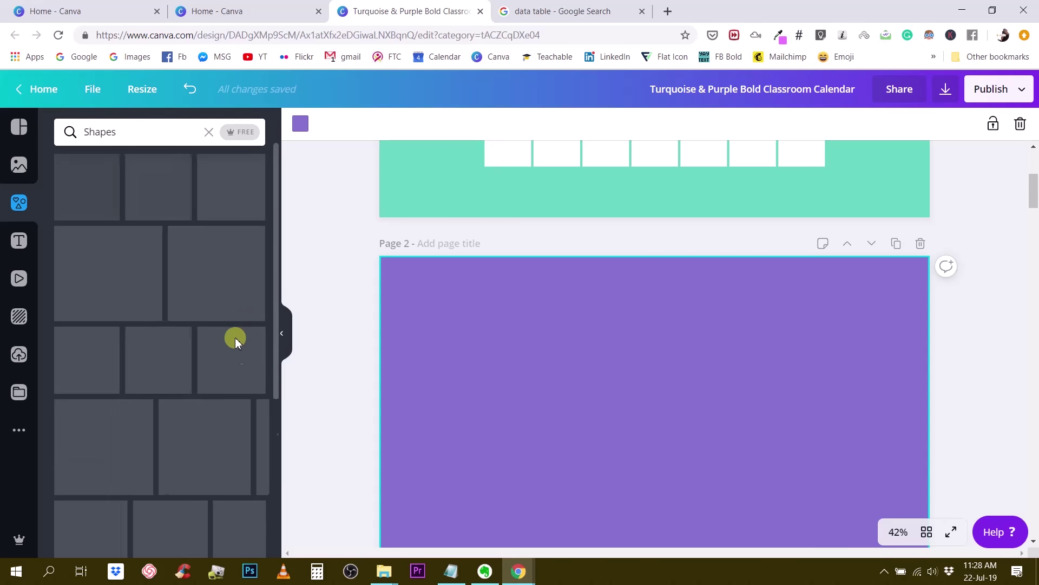
left_click(153, 206)
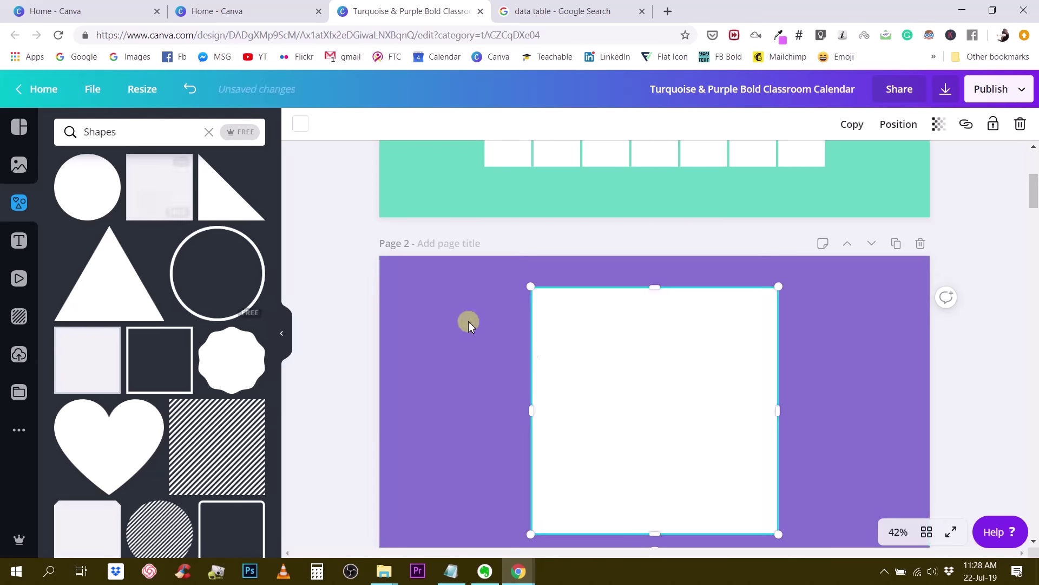
- Shrink the white square to a small cell about 187 wide and place it in the left half of page 2
left_click_drag(775, 287, 595, 469)
scroll(594, 427, "down", 1)
left_click_drag(580, 434, 527, 295)
scroll(525, 308, "up", 3)
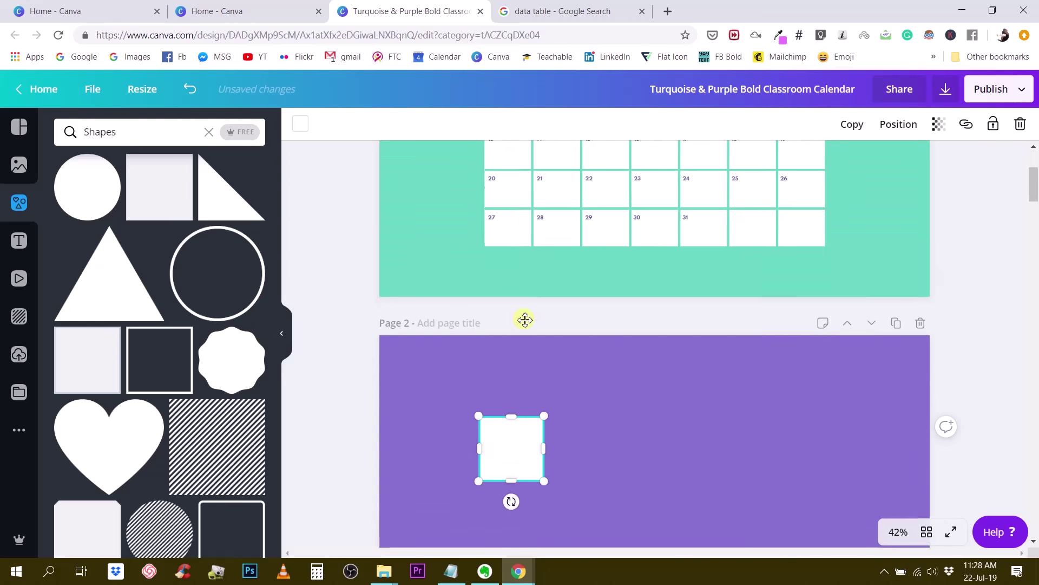
scroll(525, 325, "down", 2)
left_click_drag(544, 332, 533, 377)
left_click(559, 339)
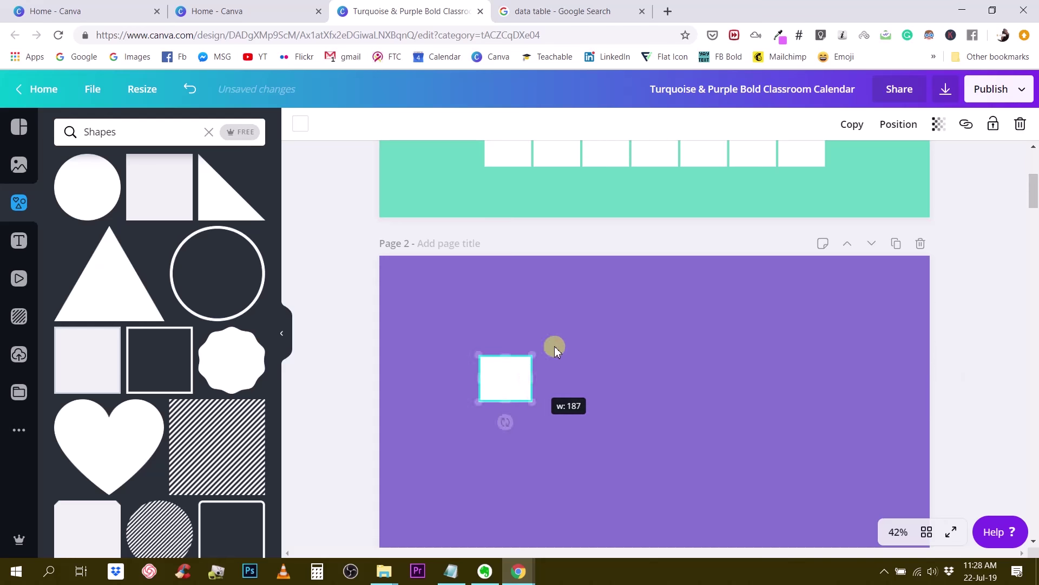
- Copy the empty bottom-right calendar cell from page 1 onto page 2 and place it directly above the white rectangle, left edges aligned
scroll(518, 379, "up", 1)
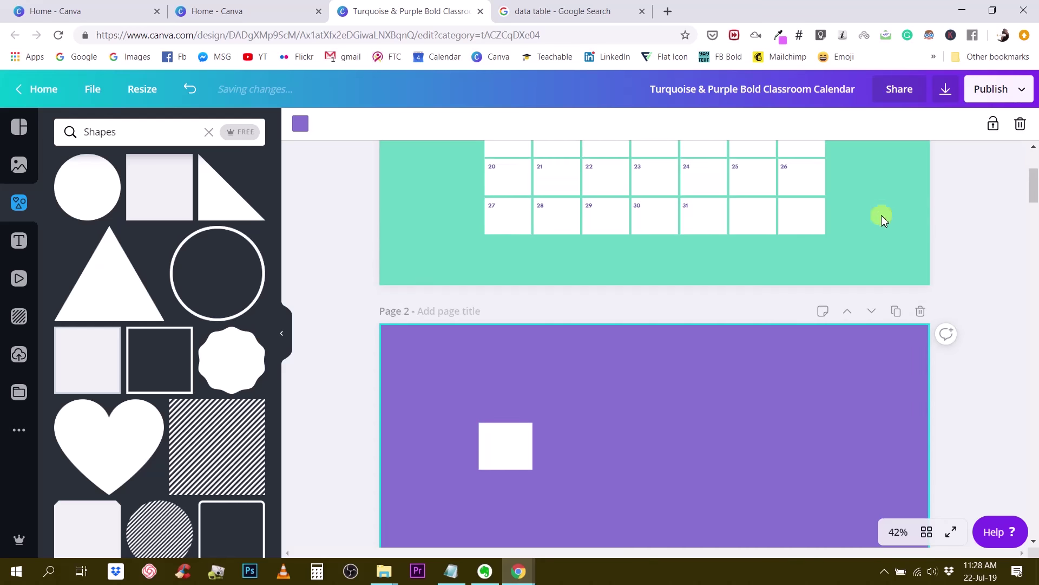
left_click(797, 229)
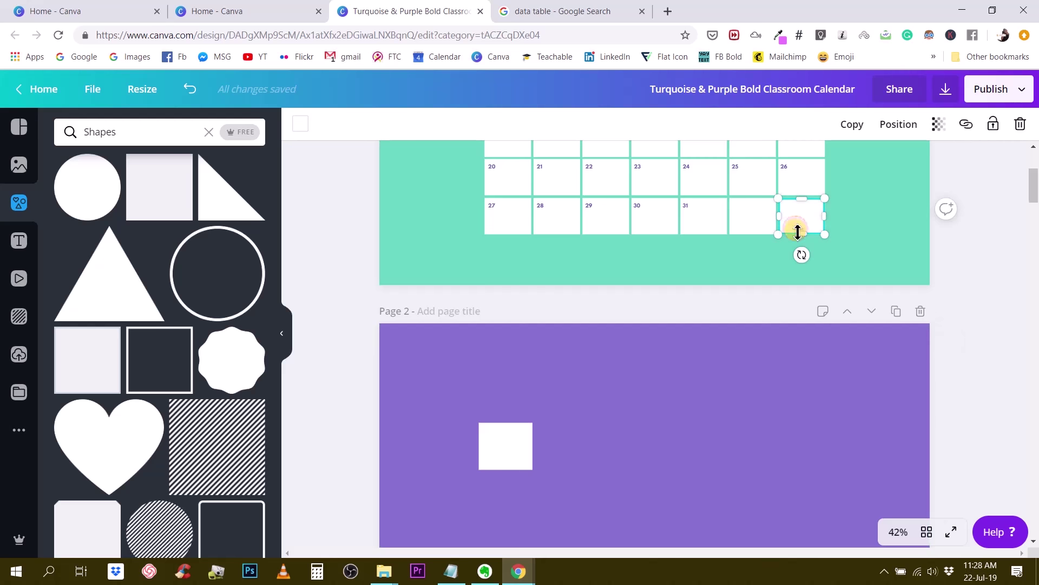
left_click(762, 417)
key("ctrl+v")
scroll(758, 450, "down", 2)
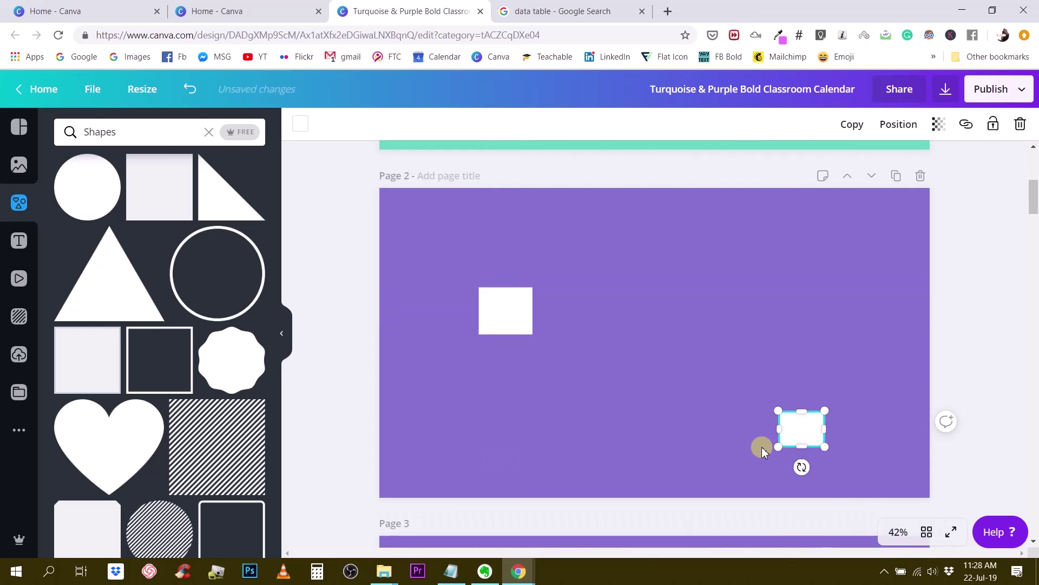
left_click_drag(802, 427, 503, 261)
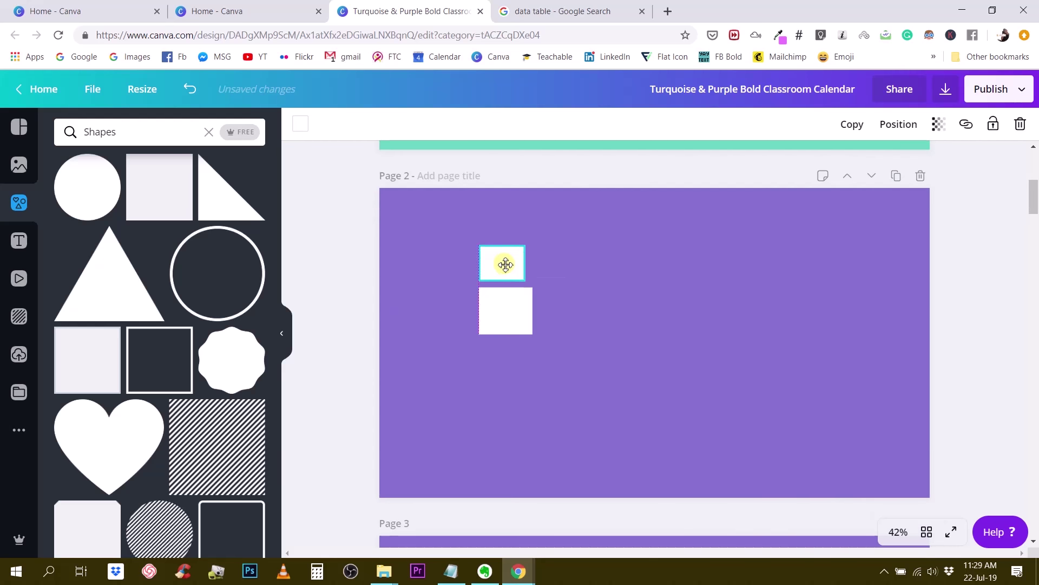
- Resize the white rectangle on page 2 to match the width and height of the calendar cell above it
left_click(509, 318)
left_click_drag(528, 332, 503, 321)
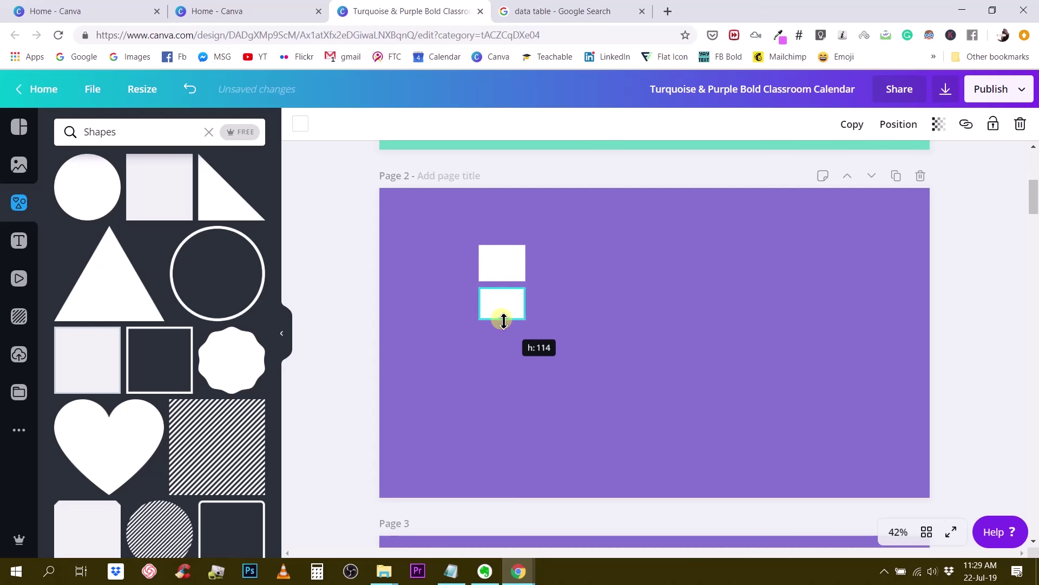
left_click(497, 351)
left_click(514, 311)
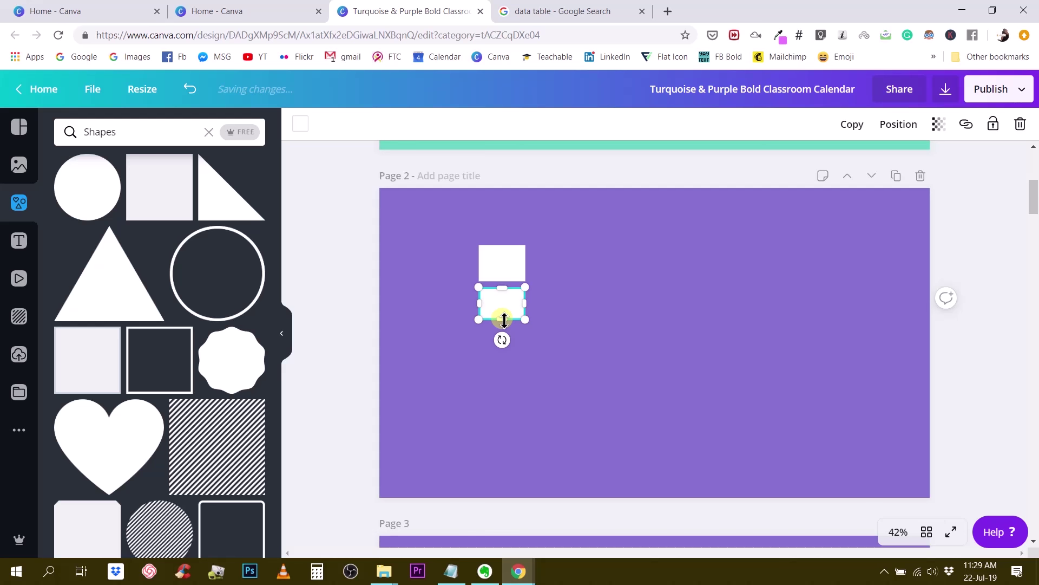
left_click_drag(504, 320, 504, 323)
- Delete the copied calendar cell from page 2 and shift the remaining rectangle slightly up and to the right
left_click(582, 291)
left_click(514, 268)
key("Delete")
left_click_drag(507, 310, 541, 295)
scroll(531, 308, "up", 5)
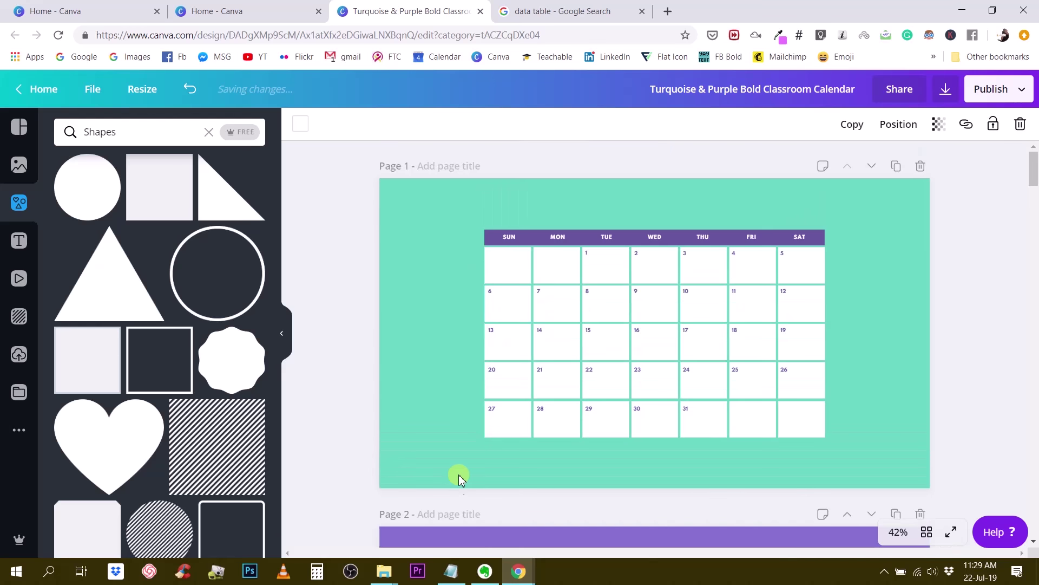
scroll(495, 341, "down", 3)
- Reshape the rectangle on page 2 into a wide, low header cell, using the data table image in Google Search as reference
left_click(575, 13)
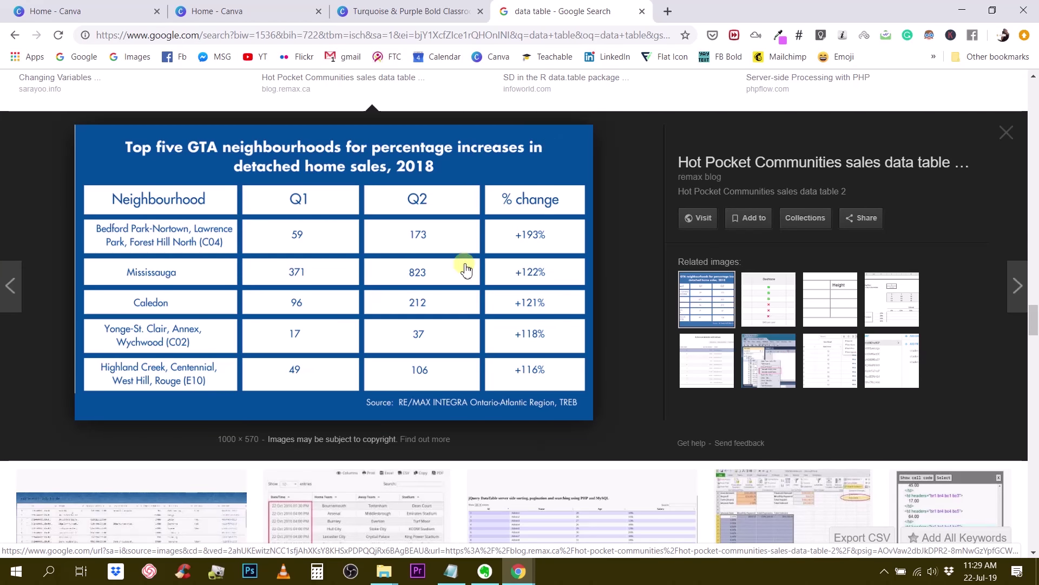
left_click(429, 10)
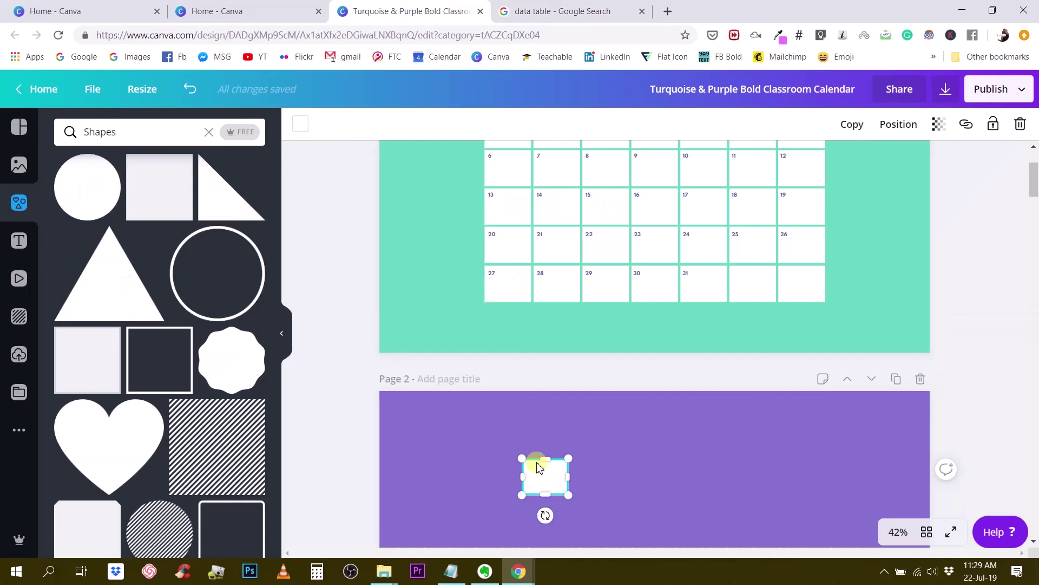
left_click_drag(569, 477, 666, 477)
left_click_drag(592, 489, 550, 474)
left_click(541, 13)
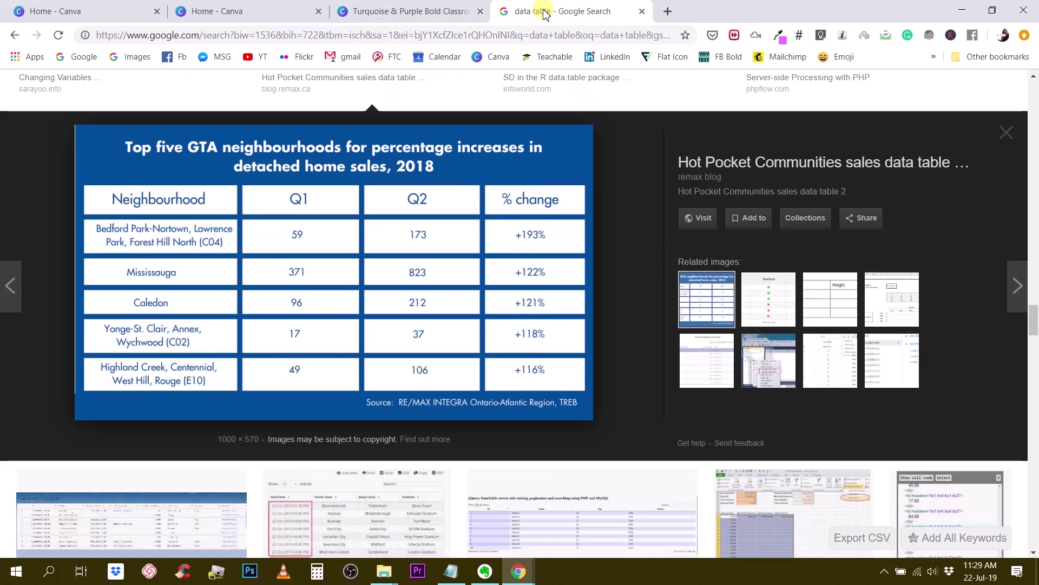
left_click(407, 12)
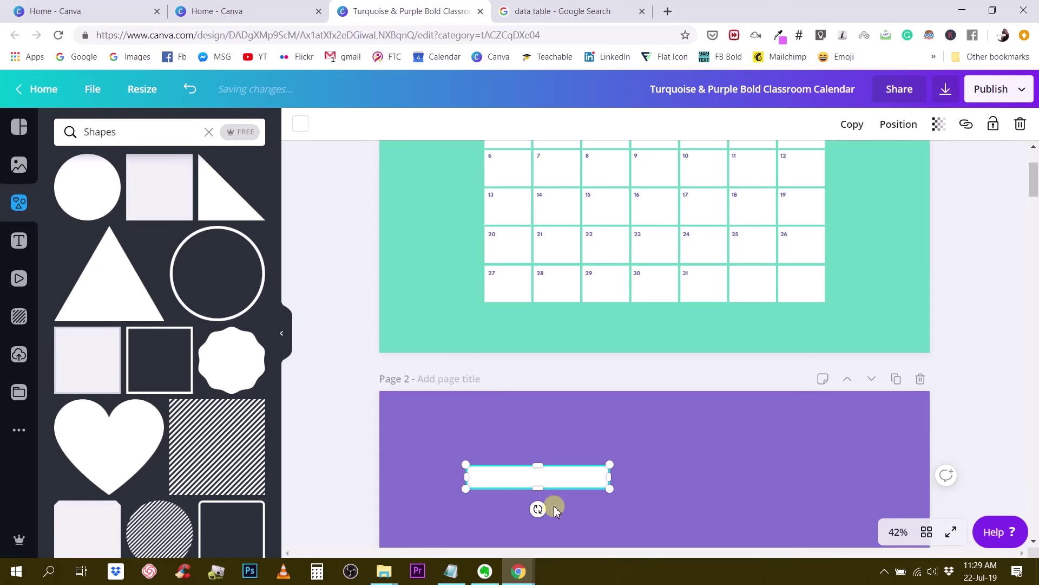
- Move the wide header cell into the top-left corner of page 2, snapped to the margin guides
scroll(555, 510, "down", 4)
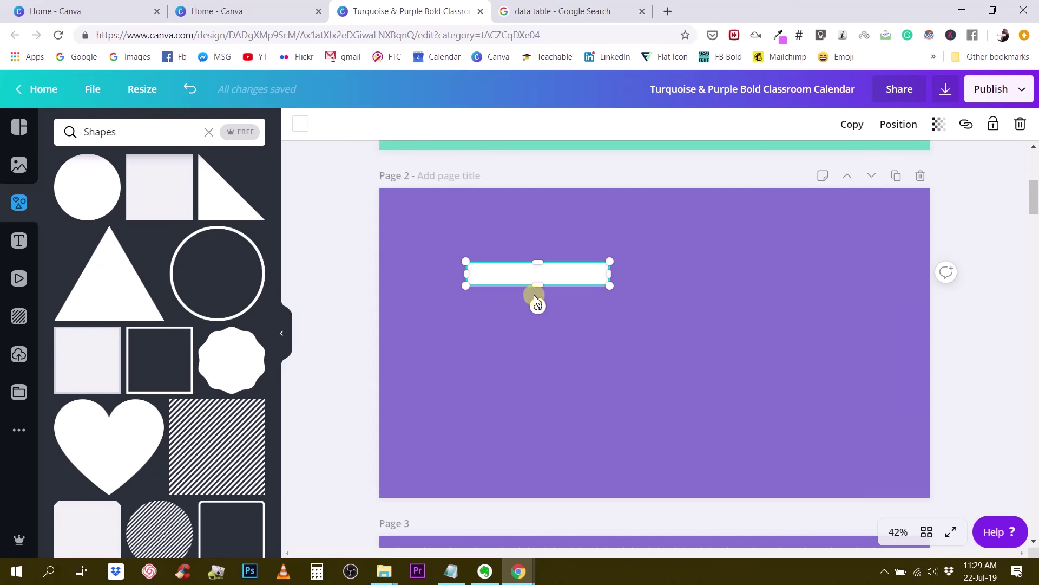
left_click_drag(565, 277, 509, 236)
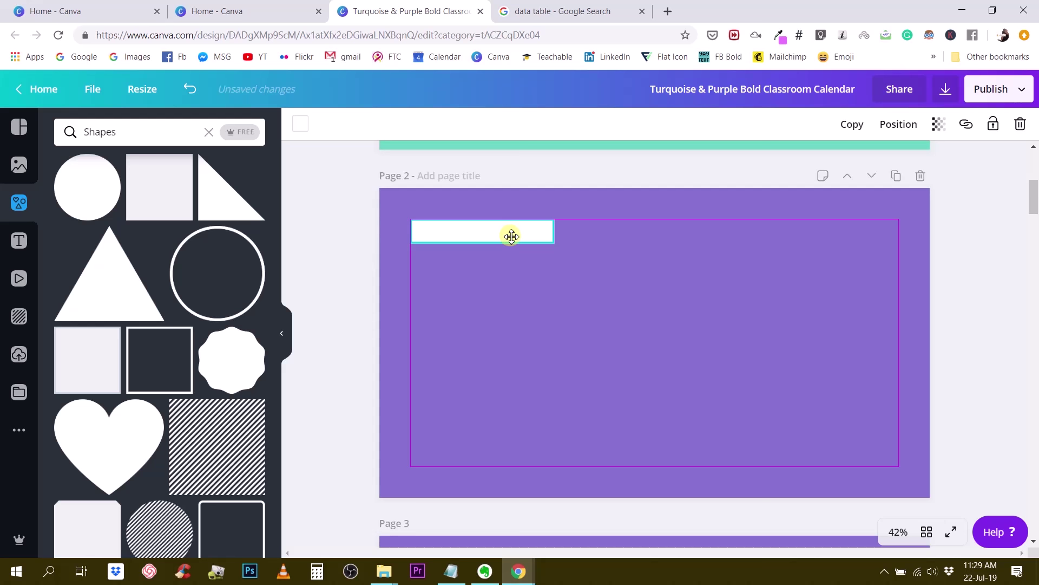
left_click_drag(512, 236, 511, 236)
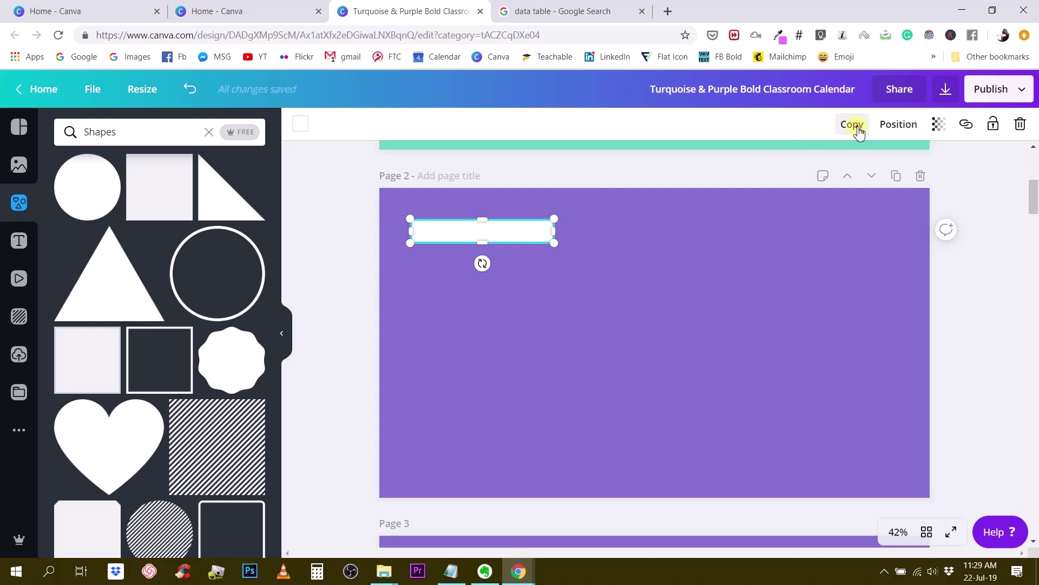
- Duplicate the header cell twice and stack the two copies, aligned with a small gap, in the middle of page 2
left_click(853, 126)
left_click_drag(536, 234, 675, 333)
left_click(852, 125)
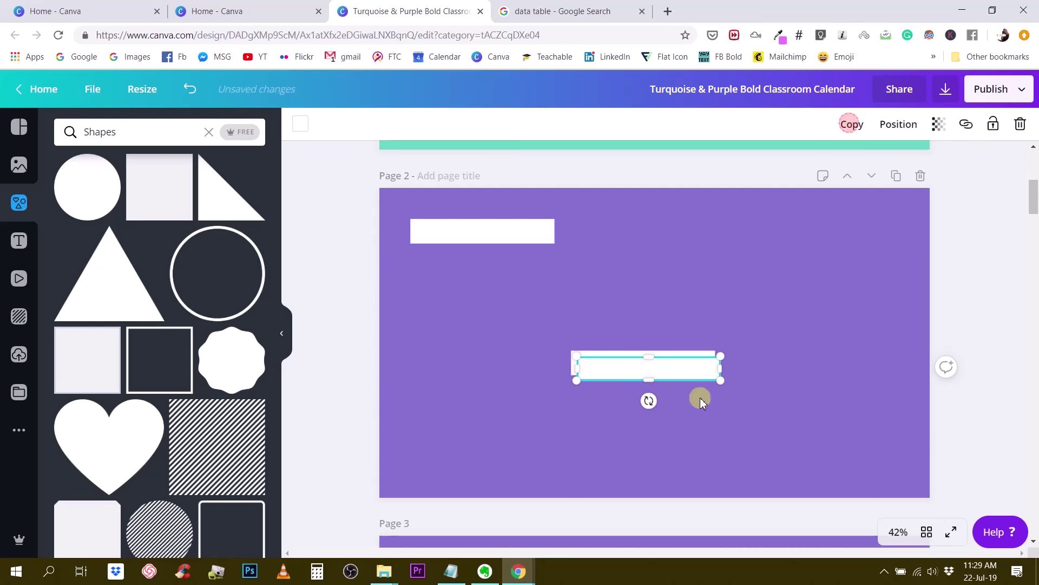
left_click_drag(679, 371, 679, 364)
left_click_drag(634, 306, 678, 412)
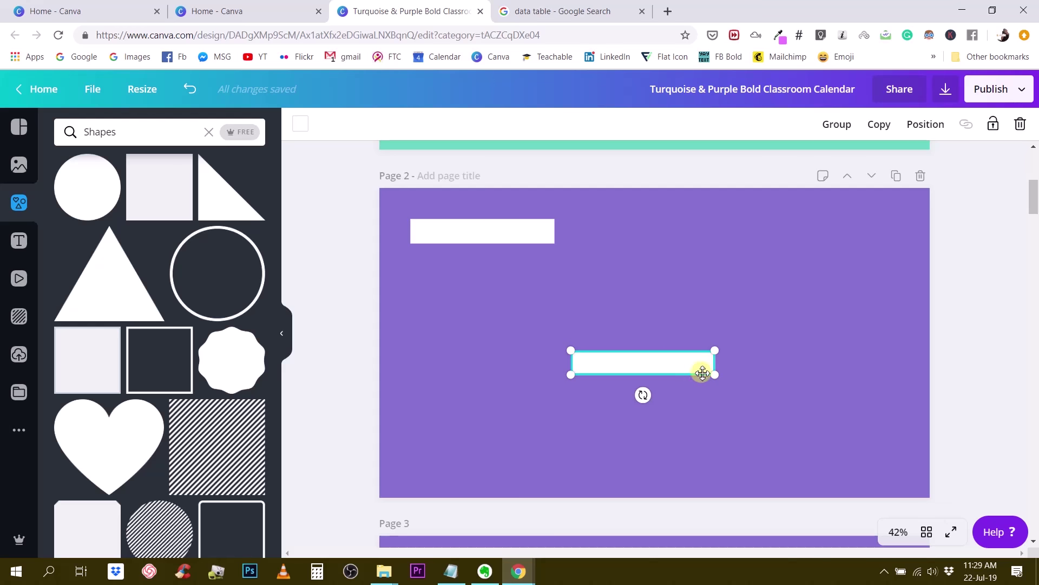
left_click(679, 299)
left_click_drag(670, 350, 662, 325)
- Select both stacked copies in the middle of page 2 and group them
left_click_drag(666, 427, 722, 308)
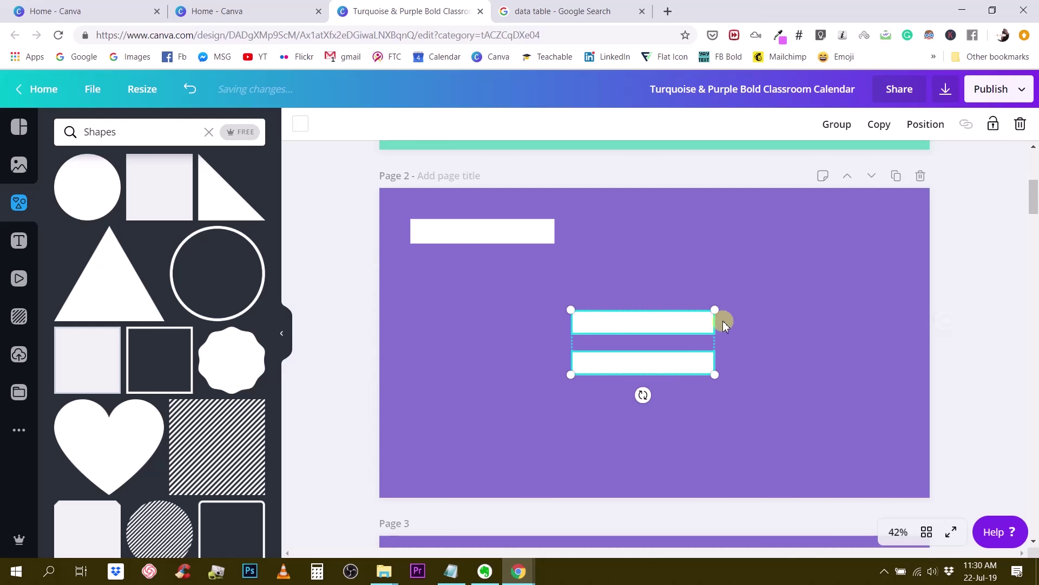
left_click(696, 291)
left_click_drag(672, 413, 723, 305)
left_click(837, 124)
left_click(775, 308)
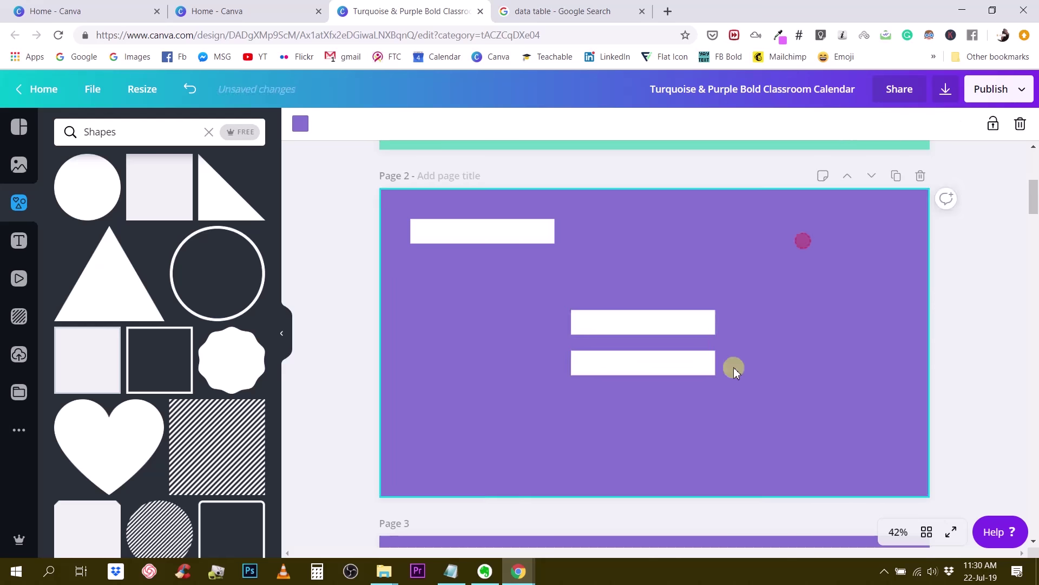
- Ungroup the two stacked copies so they can be edited separately
left_click(696, 330)
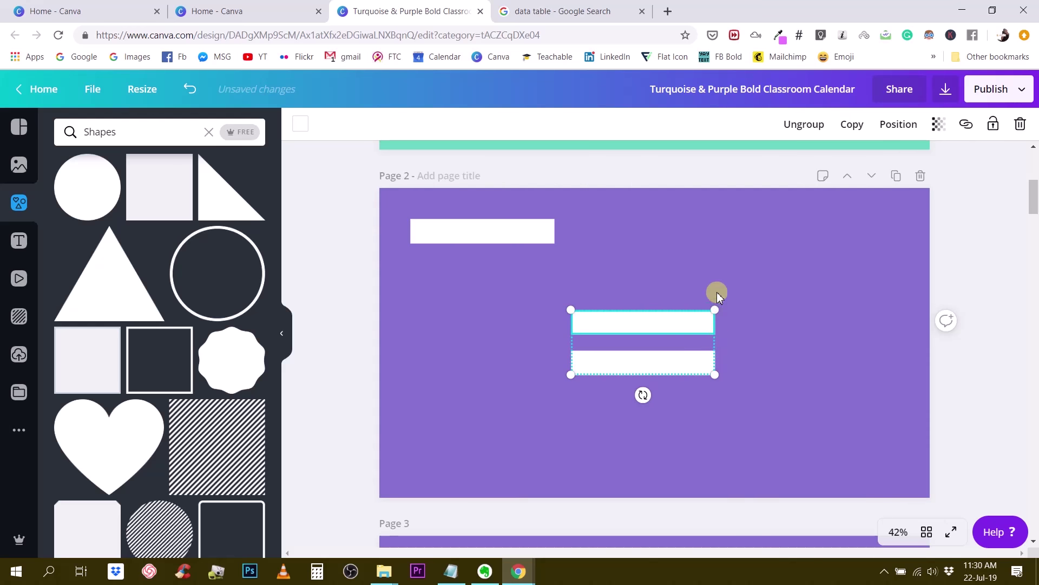
left_click(720, 269)
left_click(700, 374)
left_click(807, 124)
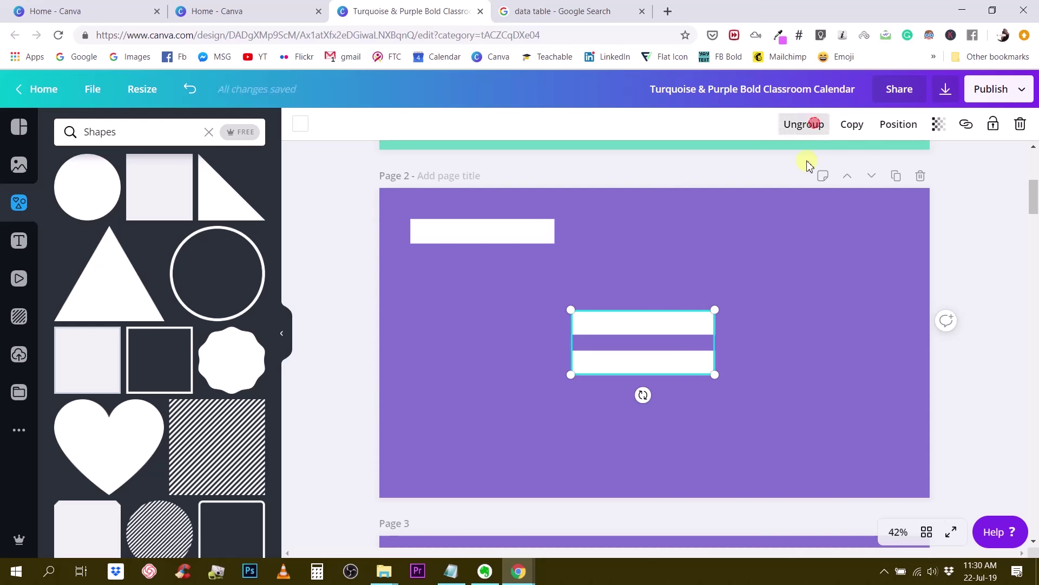
left_click(775, 255)
- Narrow the upper copy to about 375 wide and place it beside the first header cell, aligned in the same row
left_click(687, 322)
left_click_drag(713, 322, 676, 320)
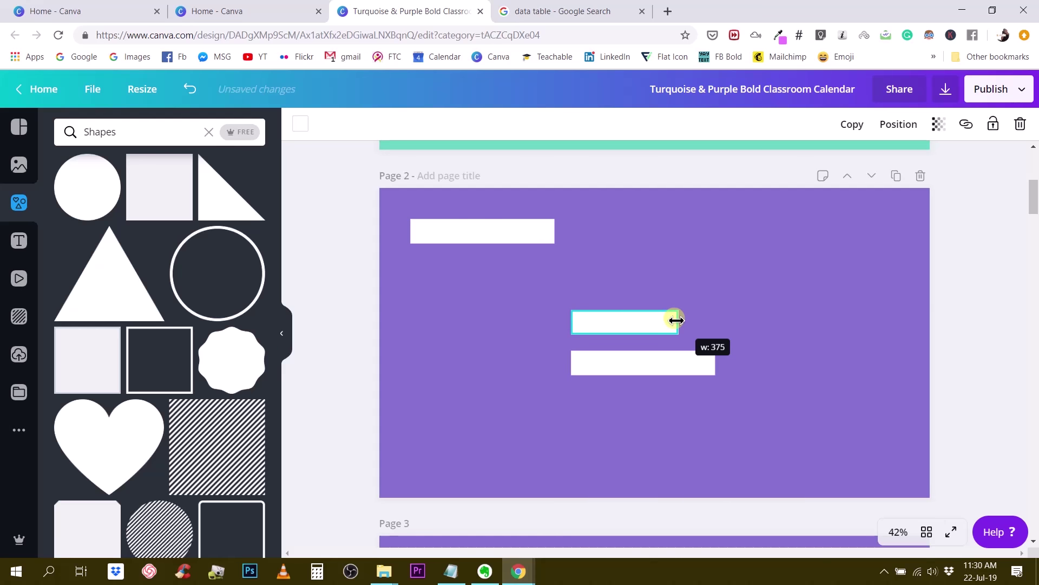
left_click_drag(642, 325, 637, 234)
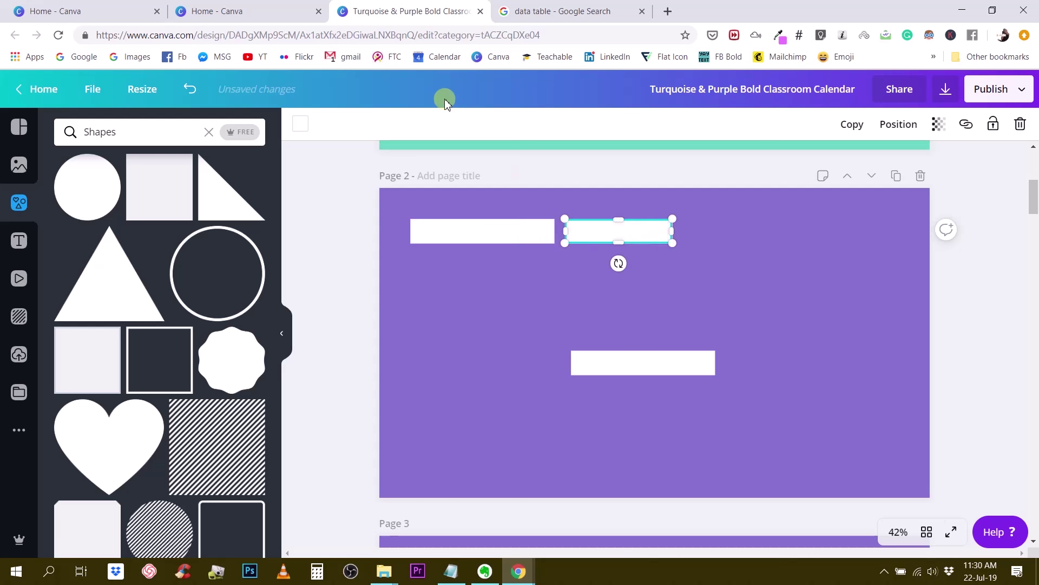
- Check the reference table, narrow the first two header cells on page 2, and place them side by side with a small gap
left_click(562, 9)
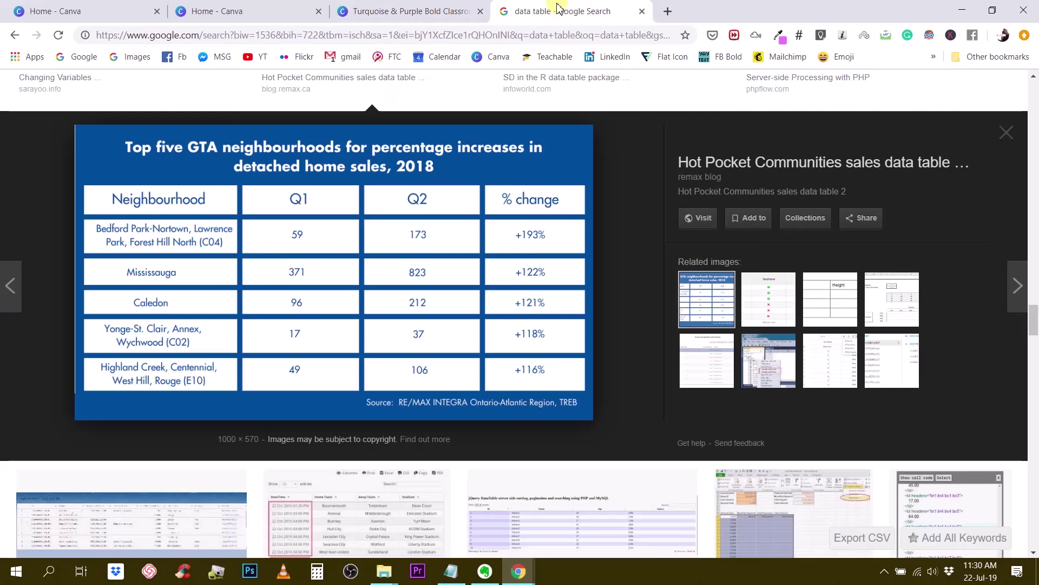
left_click(429, 11)
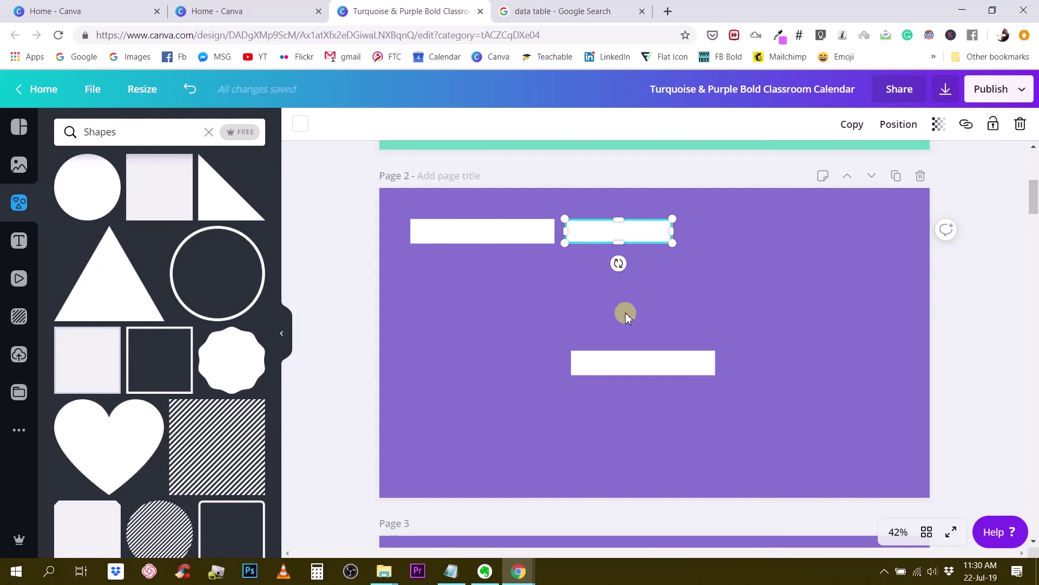
left_click(522, 233)
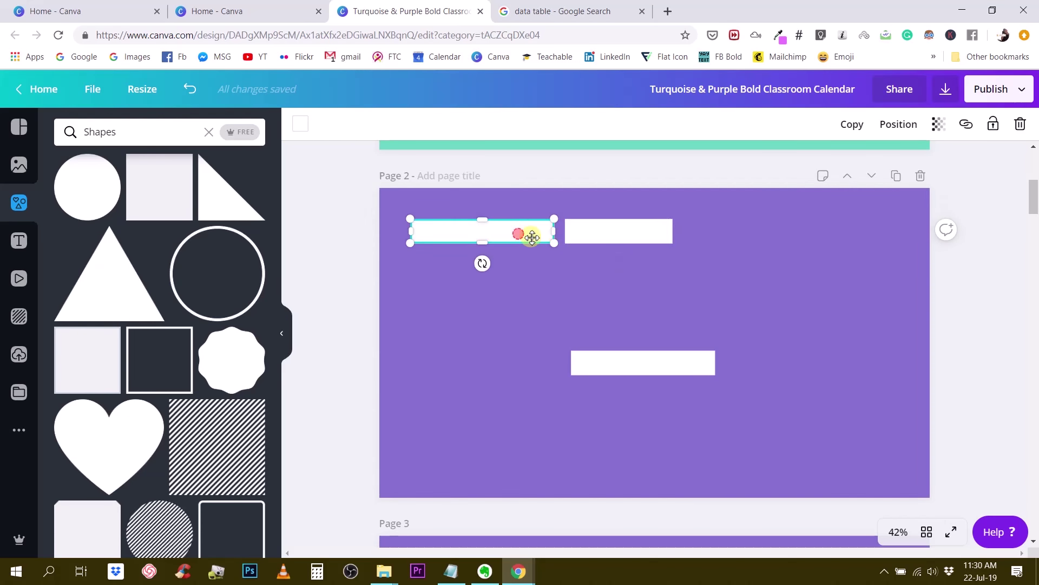
left_click_drag(553, 232, 578, 232)
left_click_drag(658, 232, 599, 228)
- Delete the leftover rectangle in the middle of page 2 and place a duplicate of the second header cell beside it as a third
left_click(609, 373)
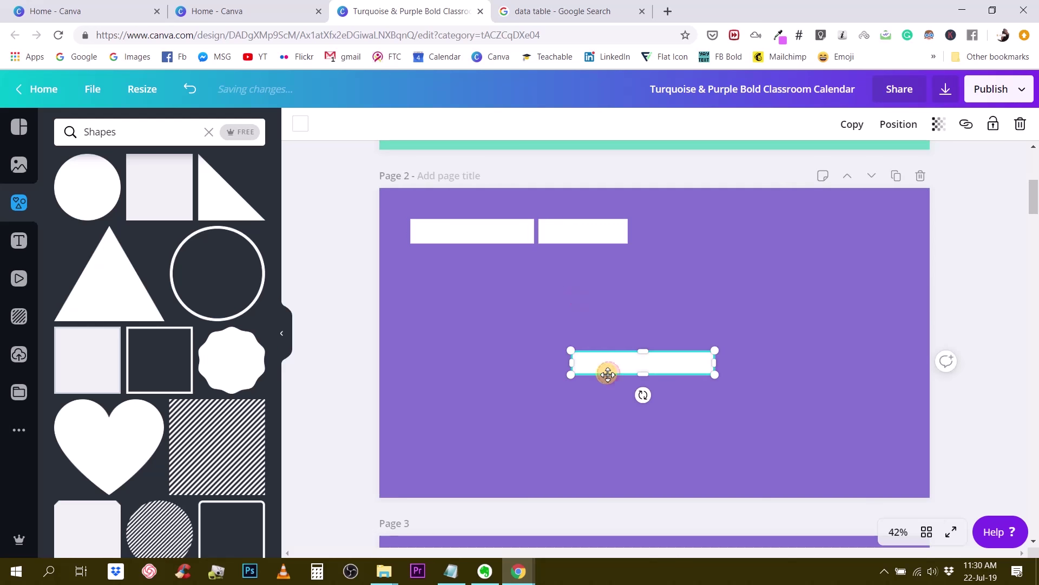
key("Delete")
left_click(591, 236)
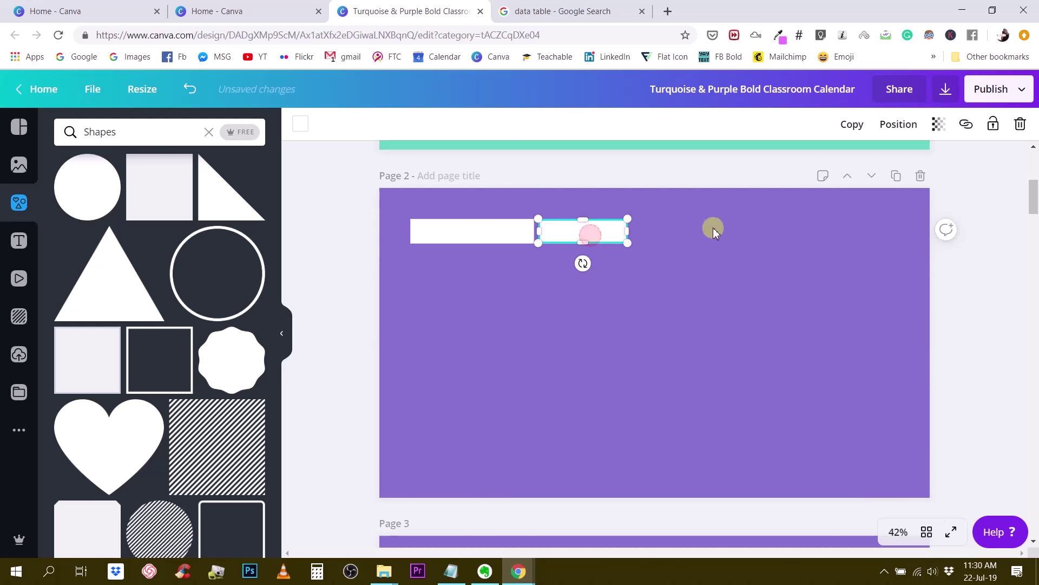
left_click(851, 124)
left_click_drag(609, 233, 698, 233)
left_click(663, 306)
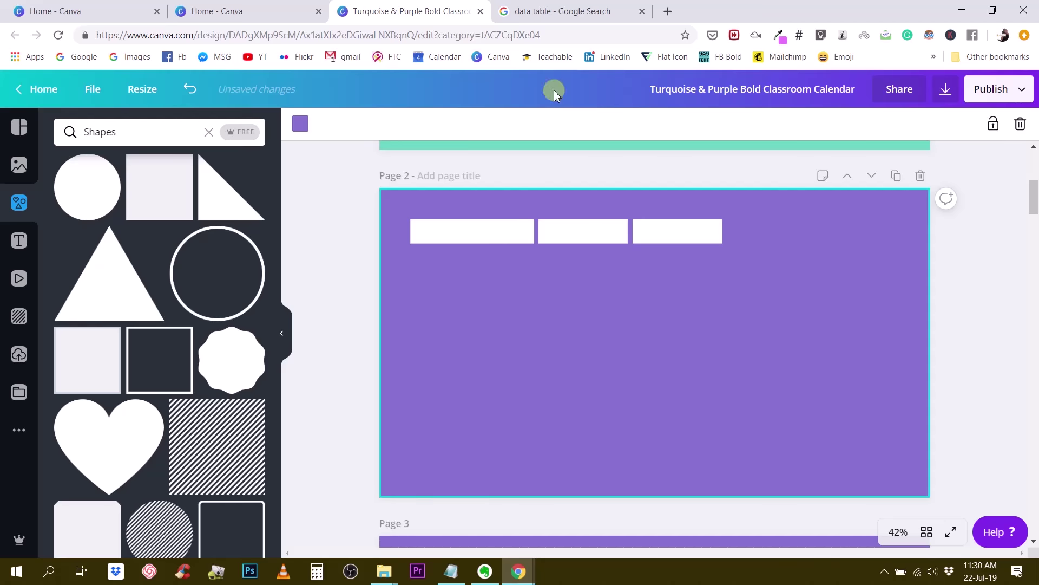
- Check the cell spacing in the reference table and shift the second and third header cells closer together to tighten the gaps
left_click(552, 11)
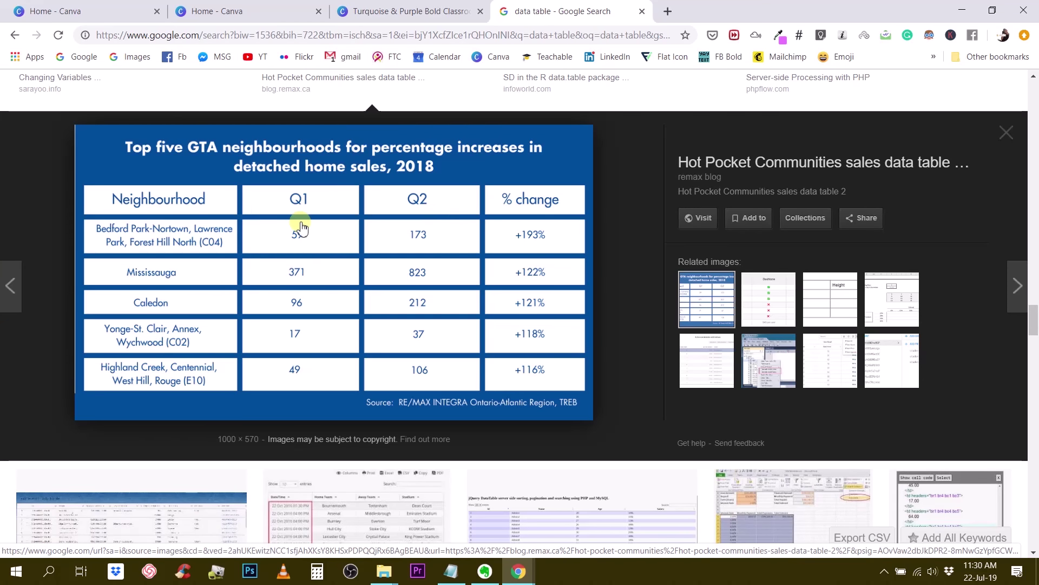
left_click(426, 16)
left_click(668, 231)
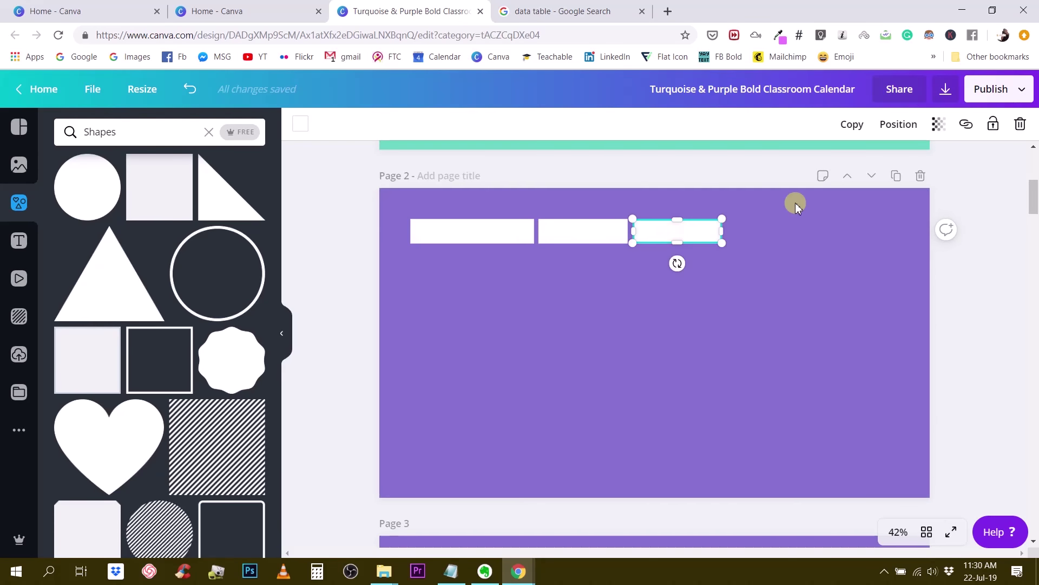
left_click(760, 361)
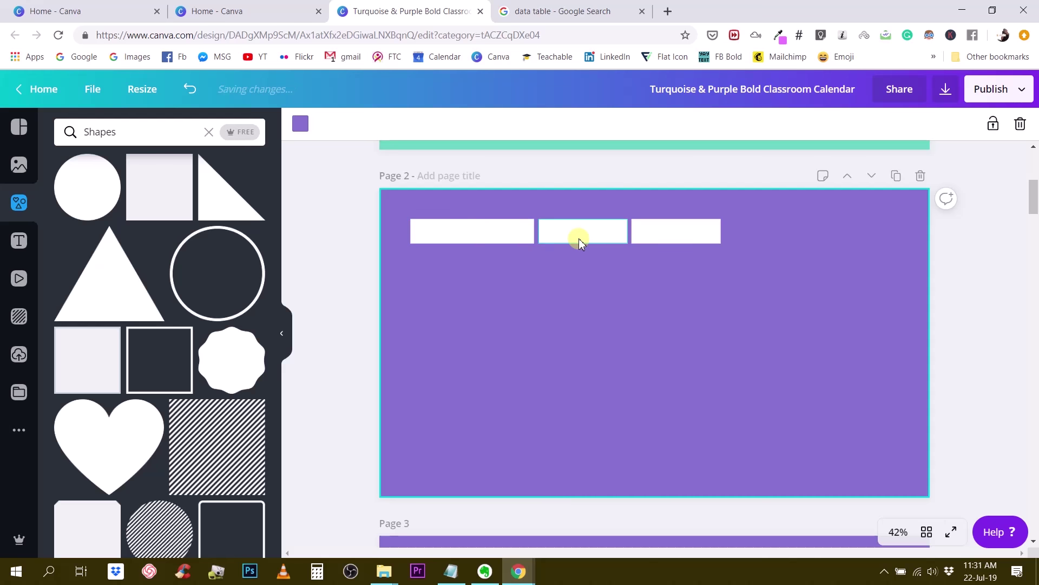
left_click_drag(650, 255, 679, 220)
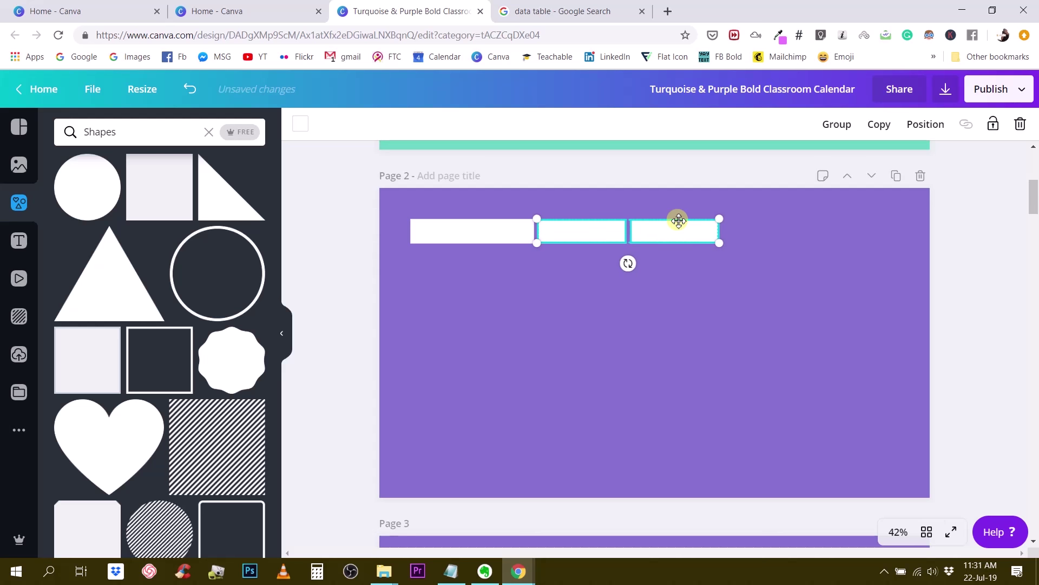
left_click(708, 379)
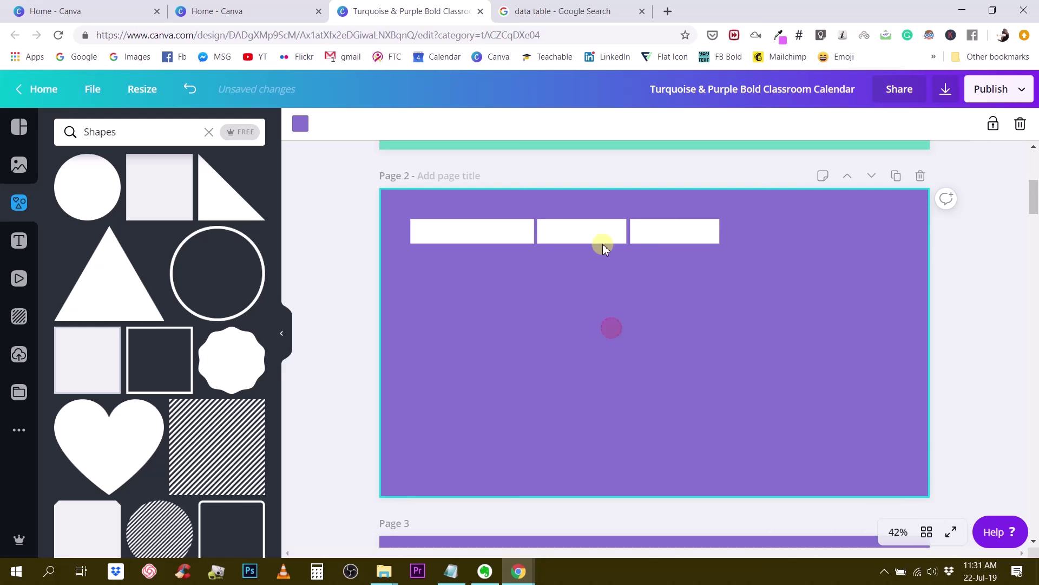
left_click(659, 239)
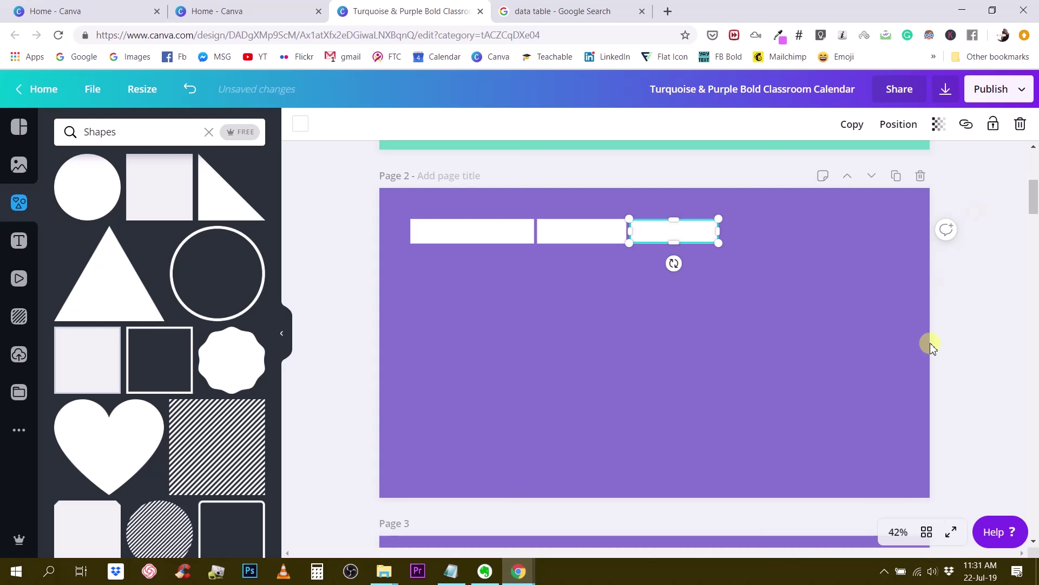
left_click(569, 378)
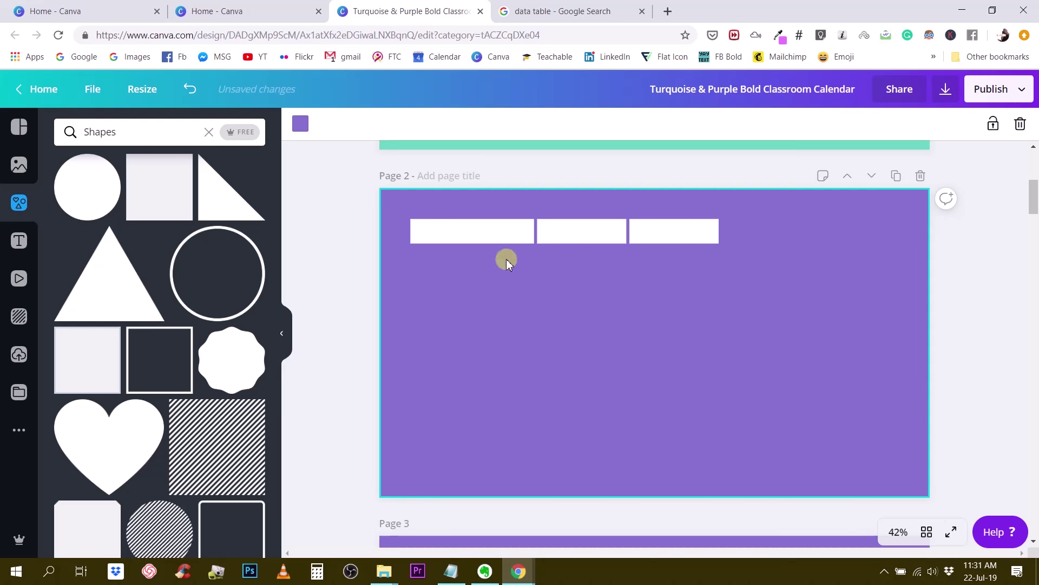
- Move the second and third header cells together, leaving only a hairline gap after the first cell
left_click(575, 231)
left_click(570, 329)
left_click_drag(604, 297, 695, 224)
left_click(567, 405)
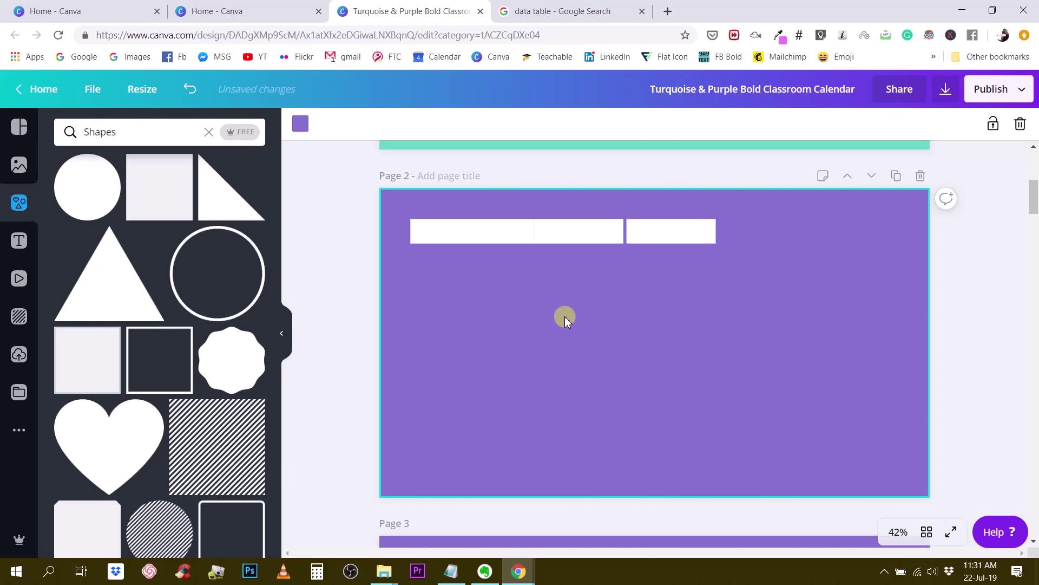
left_click_drag(659, 253, 733, 219)
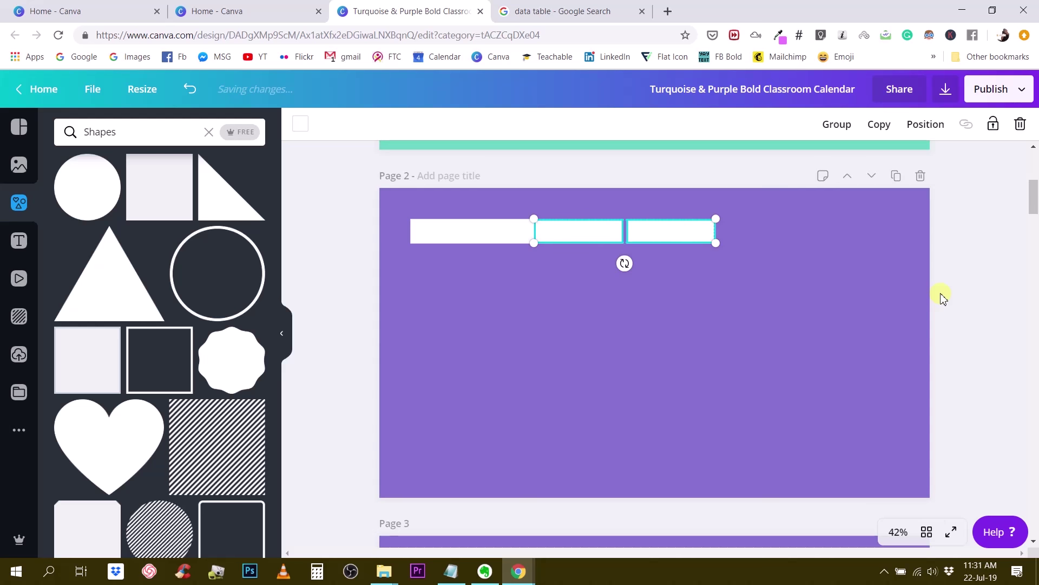
key("Right")
key("Right")
key("Right")
key("Right")
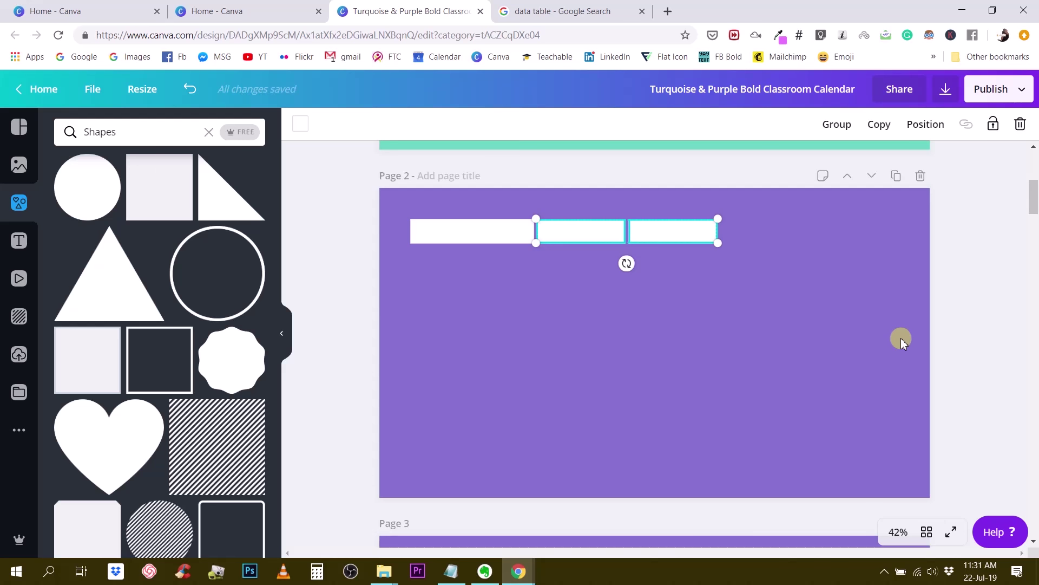
left_click(850, 365)
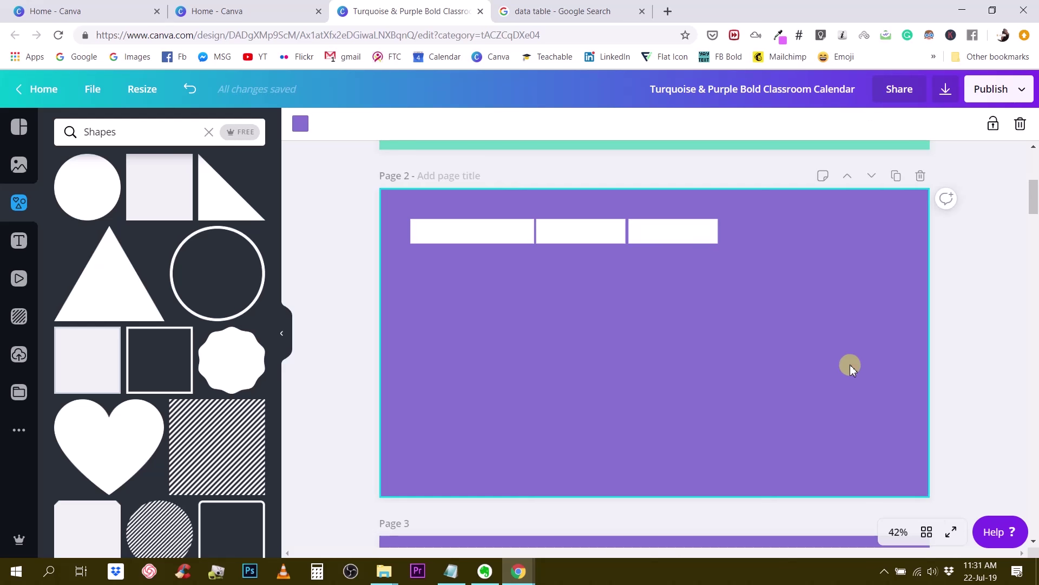
- Move the third header cell closer to the second so its gap matches the hairline gap after the first cell
left_click(671, 232)
left_click_drag(692, 228, 688, 228)
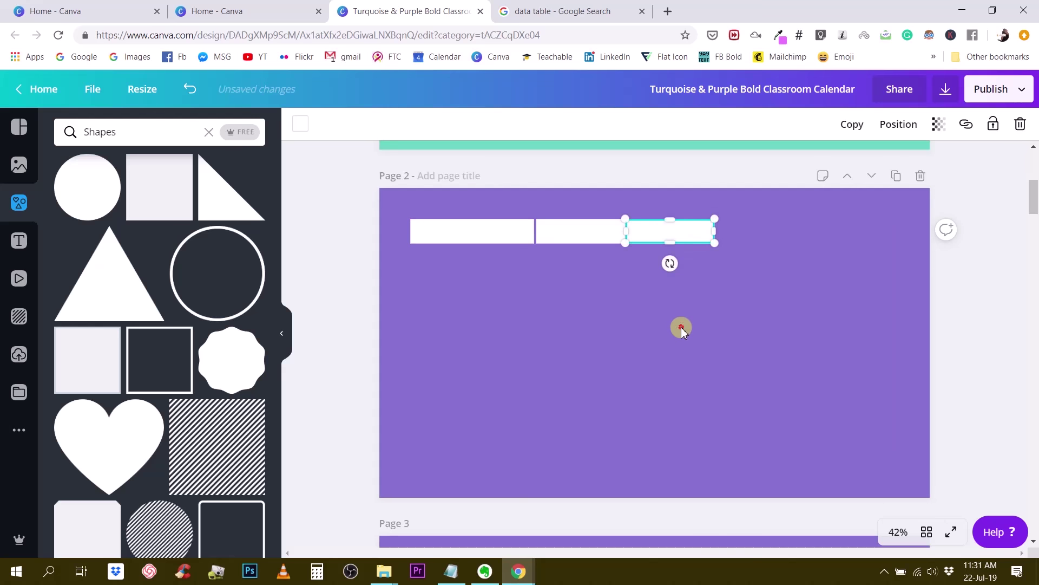
left_click(680, 327)
left_click(685, 231)
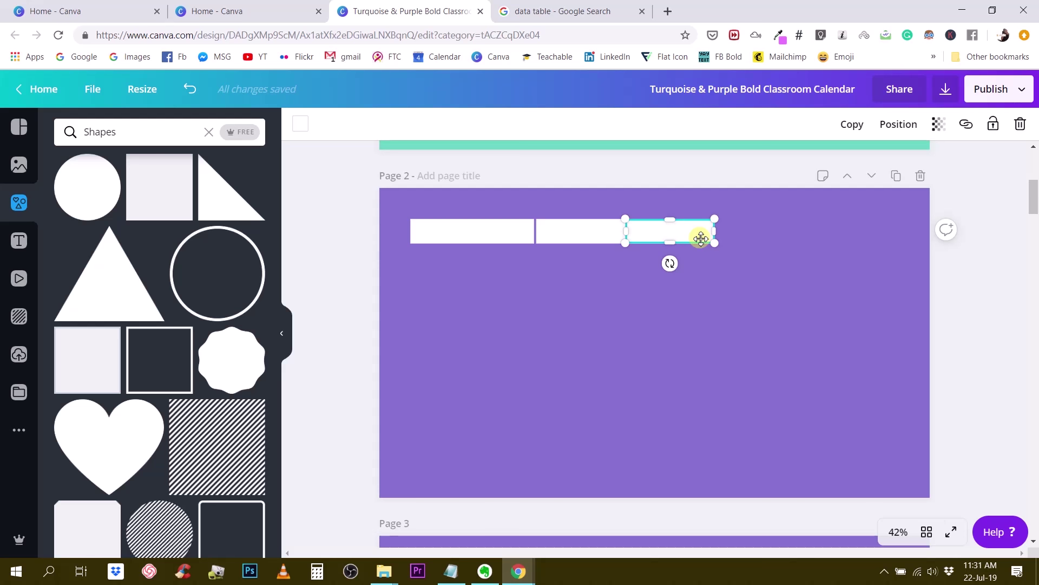
left_click_drag(700, 239, 702, 238)
left_click(669, 360)
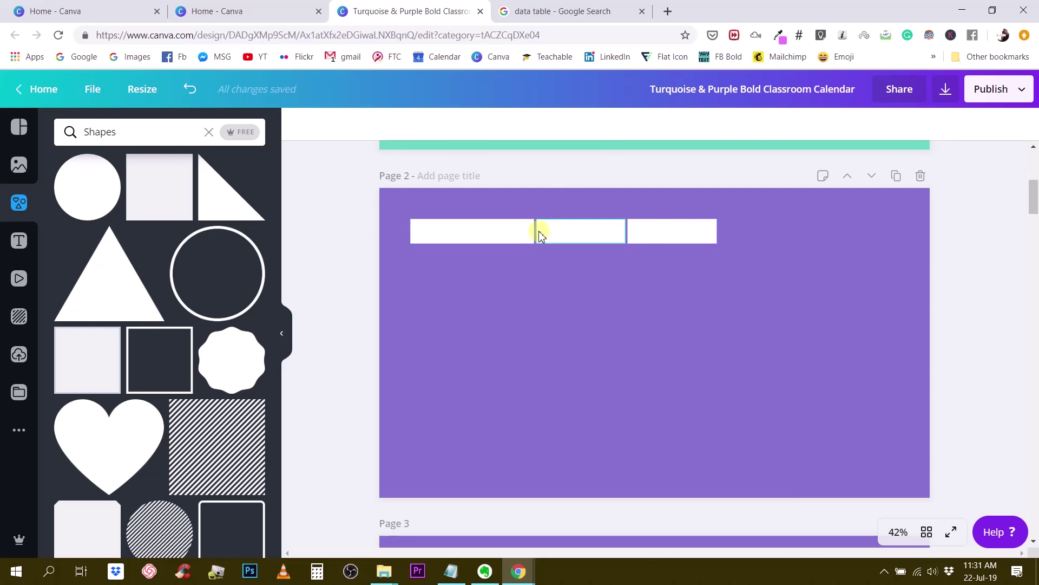
left_click(697, 340)
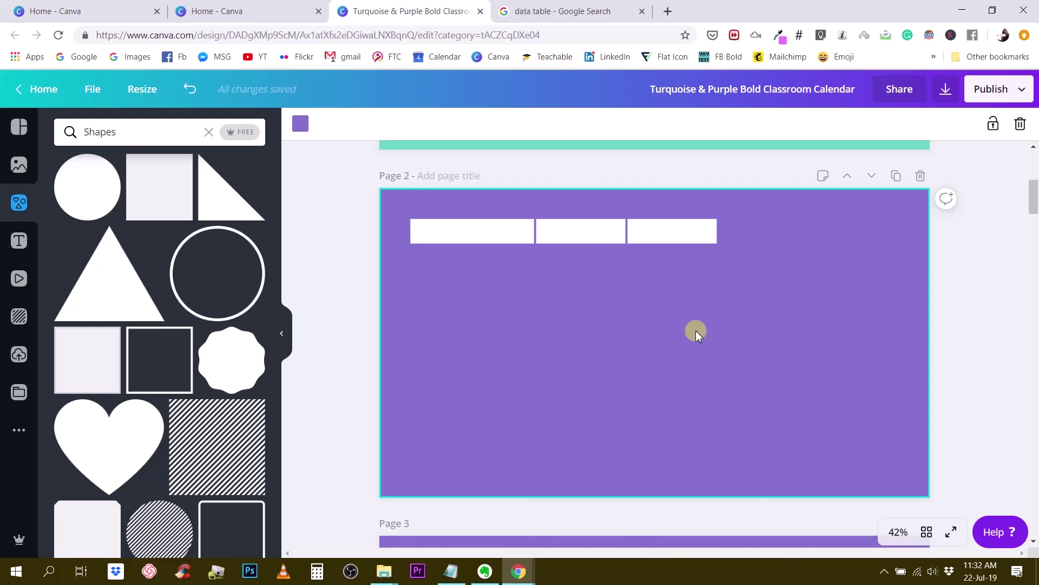
- Duplicate the third header cell, place the copy as a fourth cell with the same gap, and narrow it to about 70% width
left_click(695, 239)
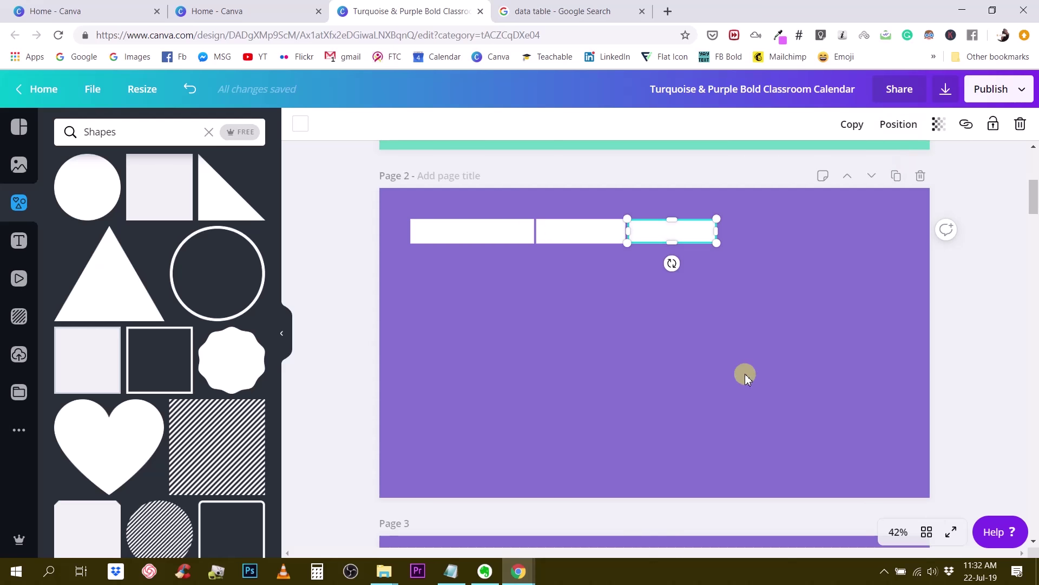
left_click(849, 124)
left_click_drag(708, 242, 778, 231)
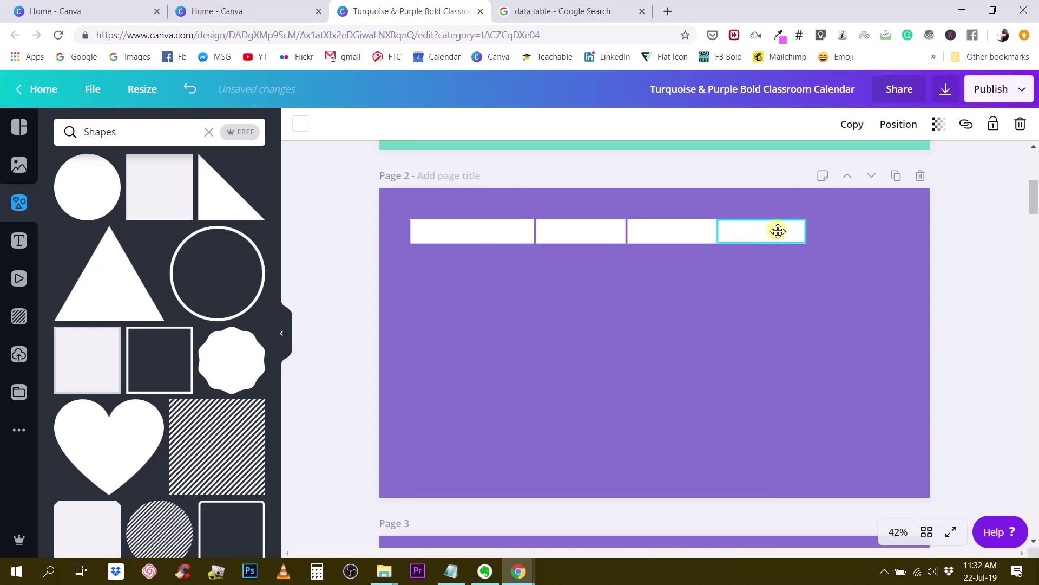
left_click(753, 240)
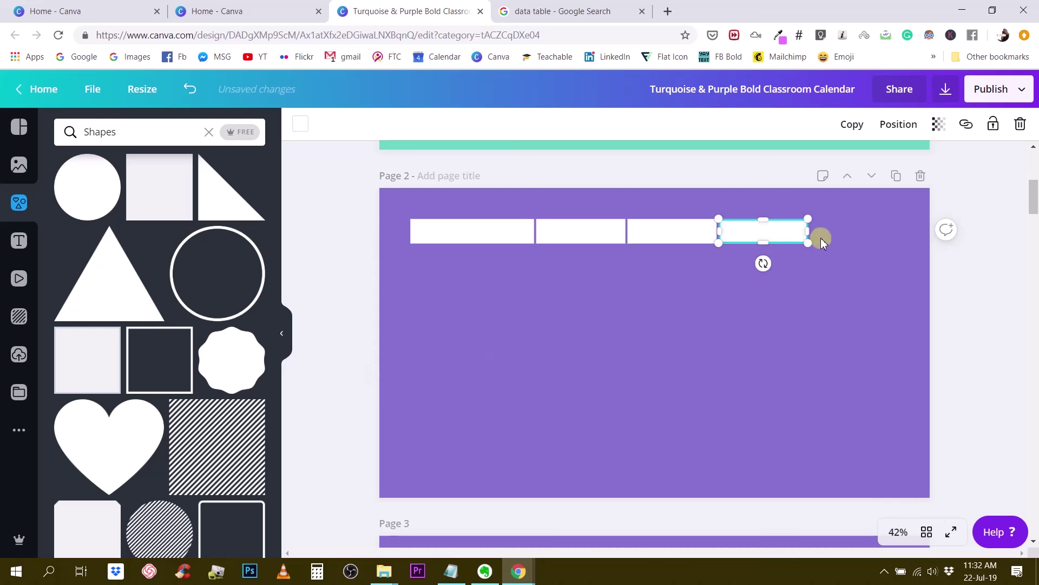
left_click_drag(814, 232, 783, 236)
left_click(577, 371)
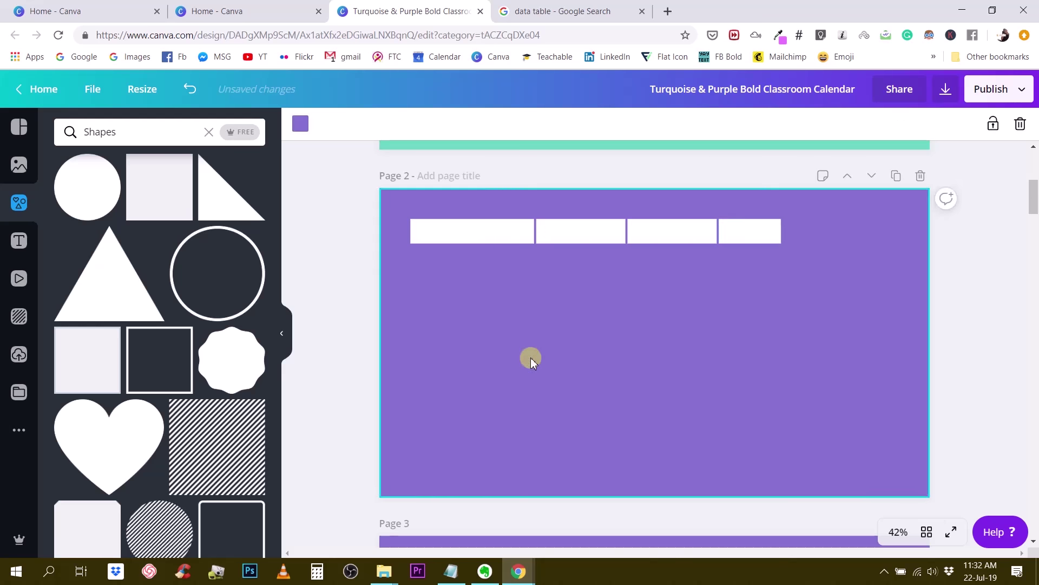
- Centre the four header cells horizontally on page 2 and compare the row with the reference table
left_click_drag(433, 313, 809, 228)
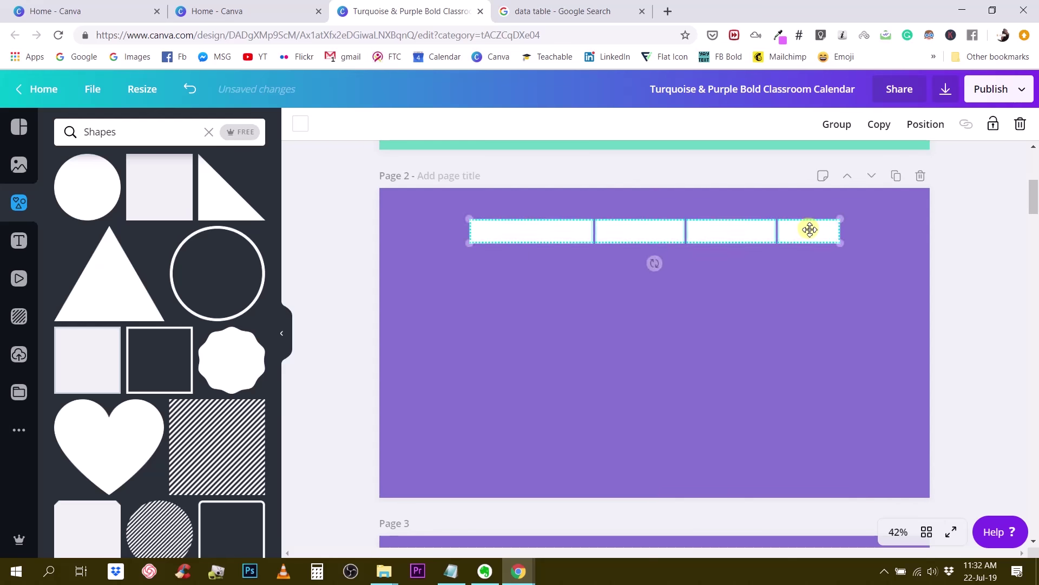
left_click(719, 401)
left_click(502, 12)
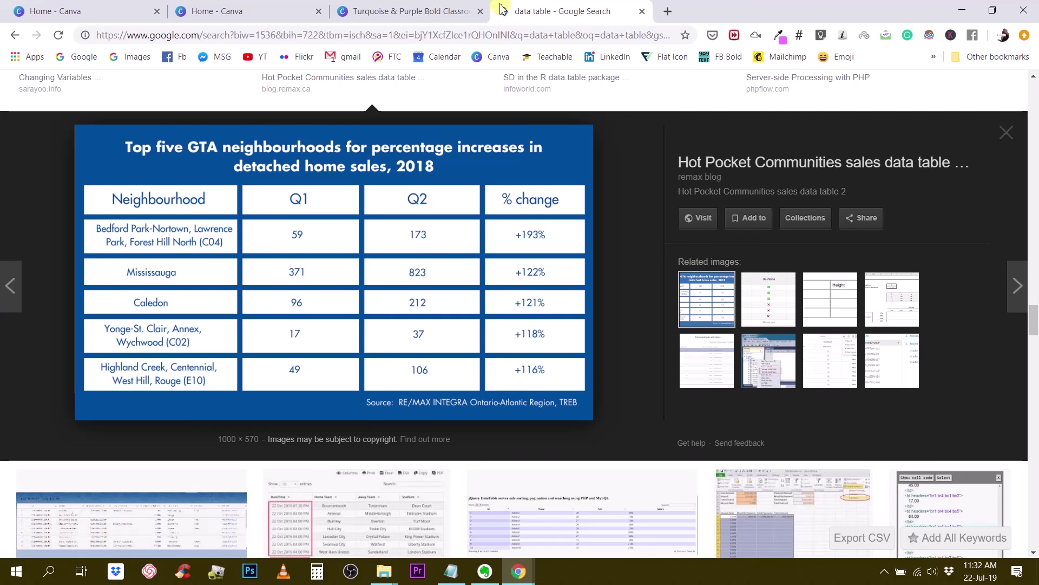
left_click(433, 16)
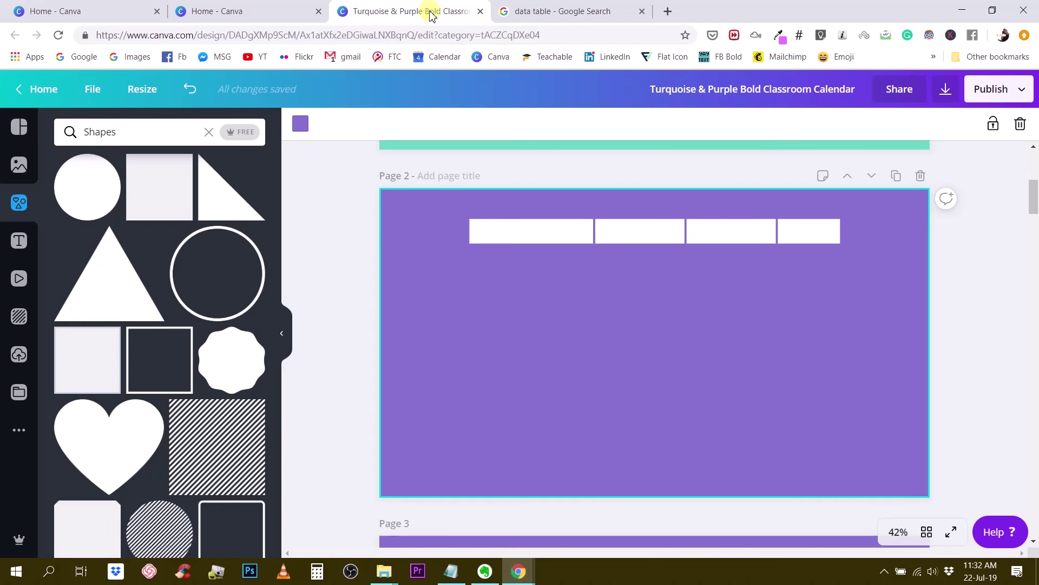
- Group the four header cells, duplicate the group, and align the copy beneath the row with a matching hairline gap
left_click_drag(492, 307, 810, 237)
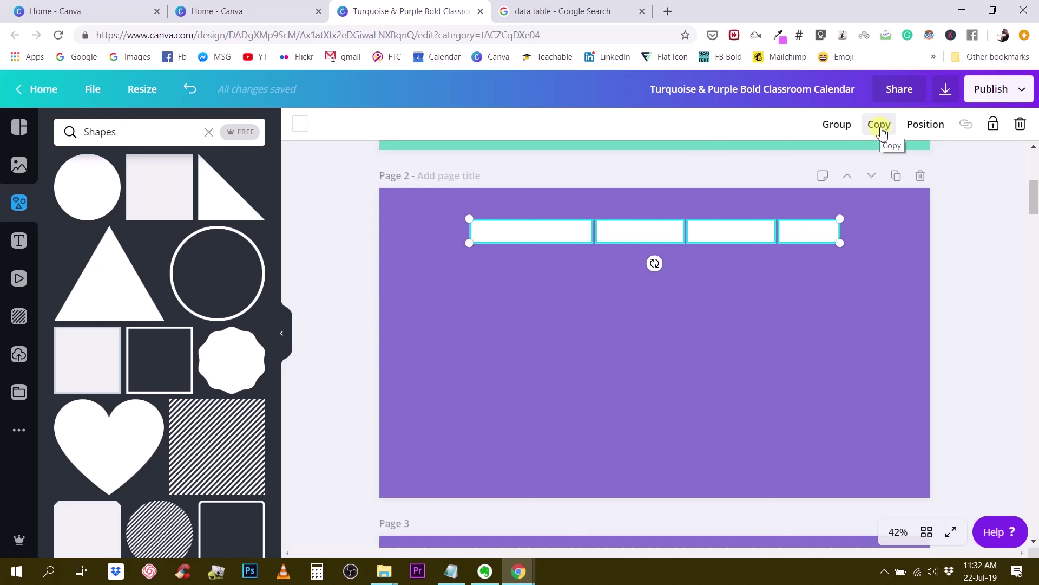
left_click(848, 130)
left_click_drag(685, 237, 685, 262)
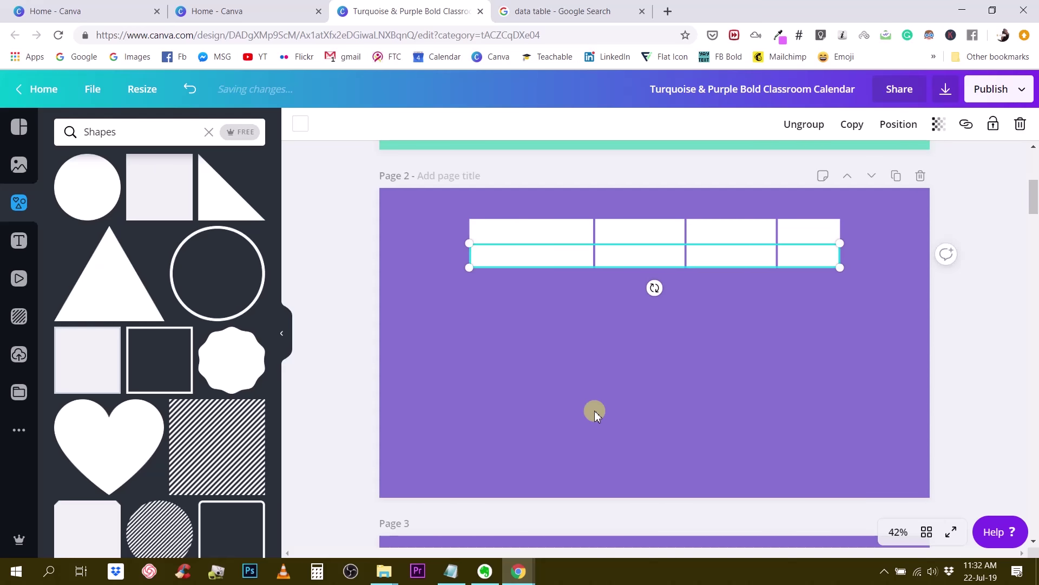
left_click(595, 410)
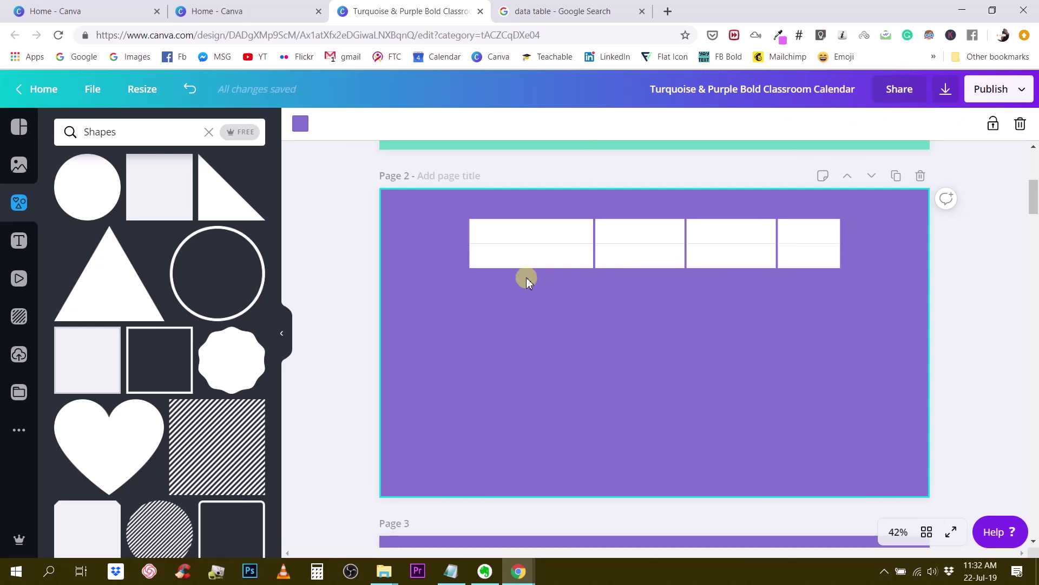
left_click(538, 257)
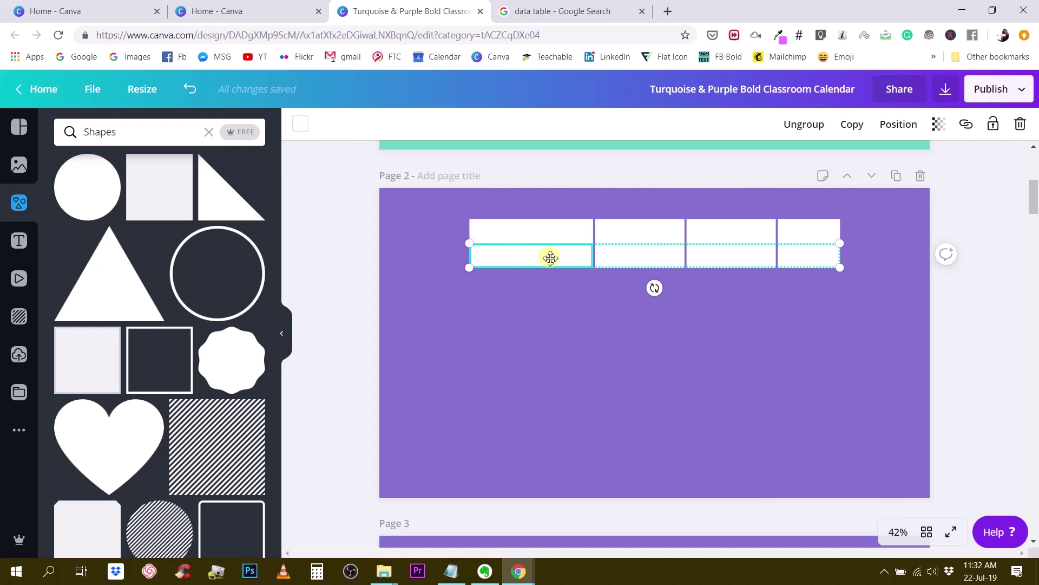
key("shift+Down")
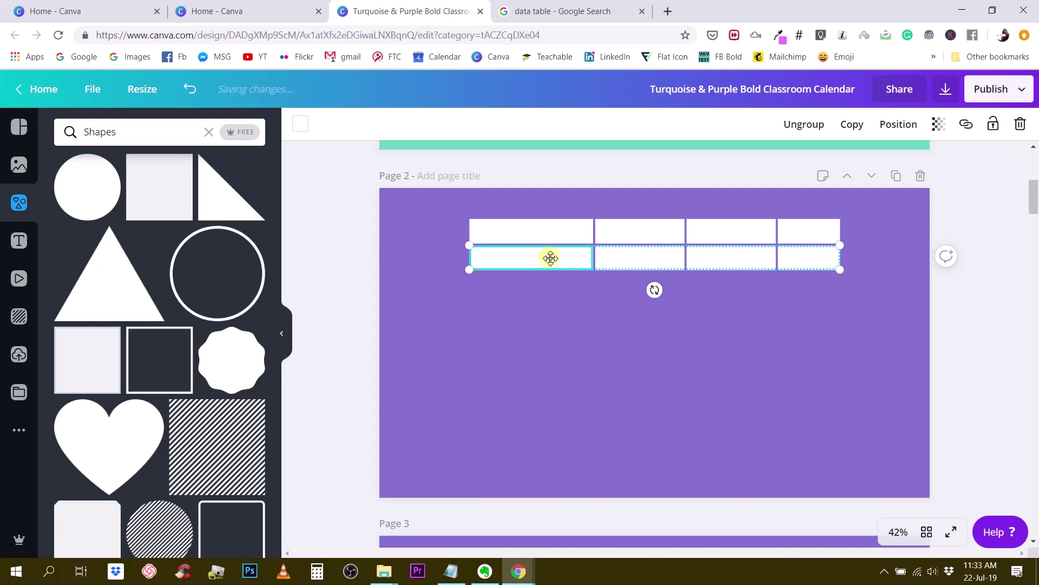
left_click(574, 372)
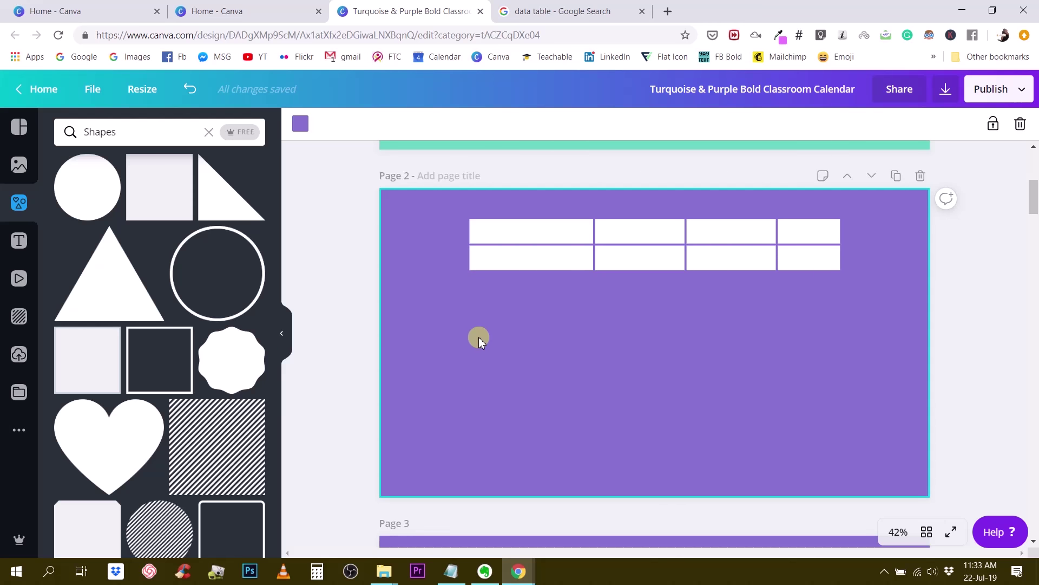
- Ungroup both table rows on page 2 and regroup all their cells as a single two-row group
left_click_drag(492, 260, 367, 298)
left_click(497, 235)
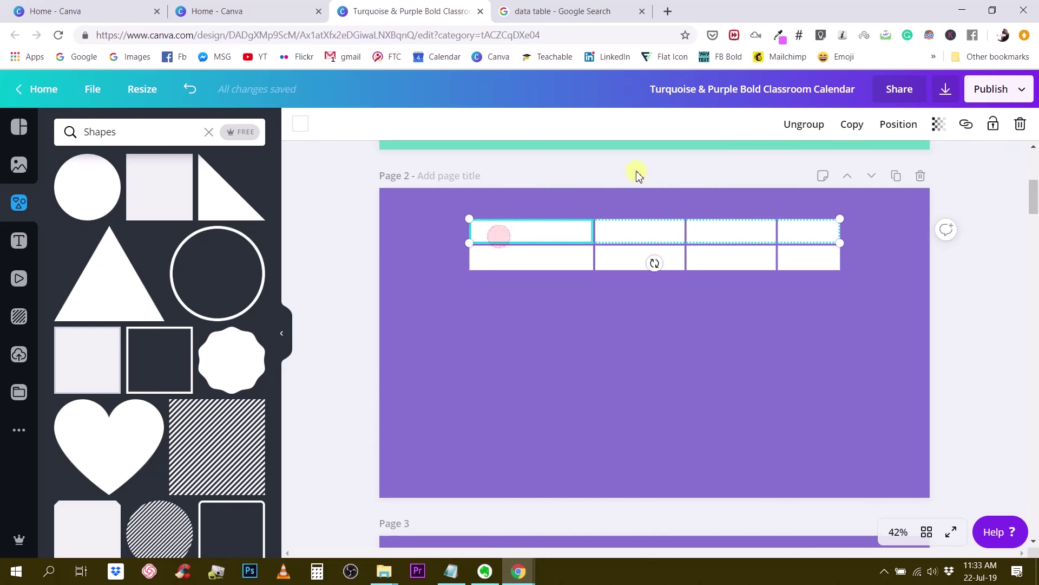
left_click(807, 125)
left_click(682, 368)
left_click(674, 264)
left_click(812, 124)
left_click(579, 369)
left_click_drag(579, 295, 843, 219)
left_click(851, 135)
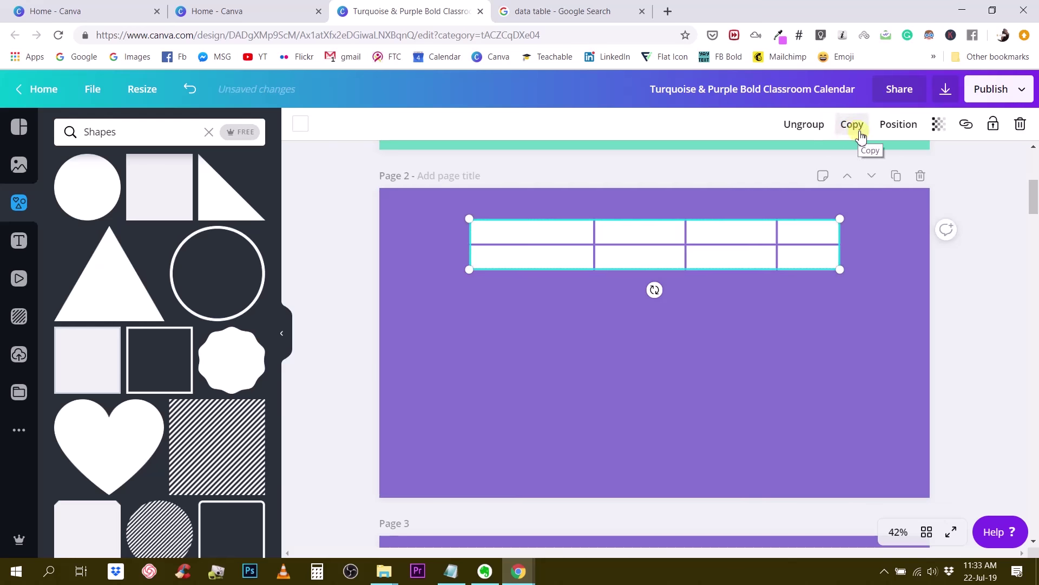
- Duplicate the two-row group and align the copy beneath it as rows three and four with the same hairline gap
left_click_drag(721, 265, 715, 313)
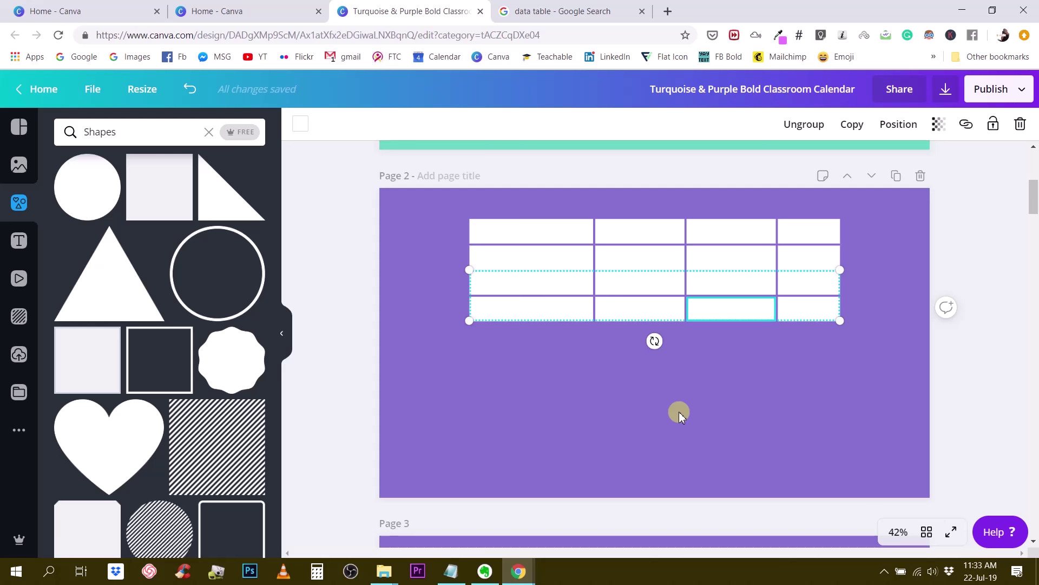
key("Down")
key("Down")
key("Down")
key("Down")
key("Down")
key("Down")
key("Down")
key("Down")
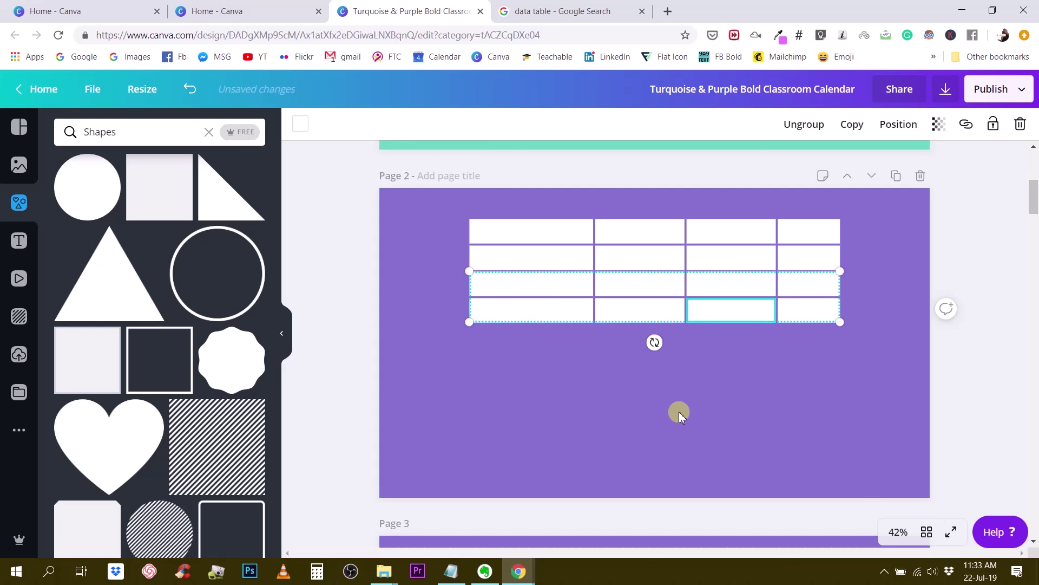
left_click(700, 435)
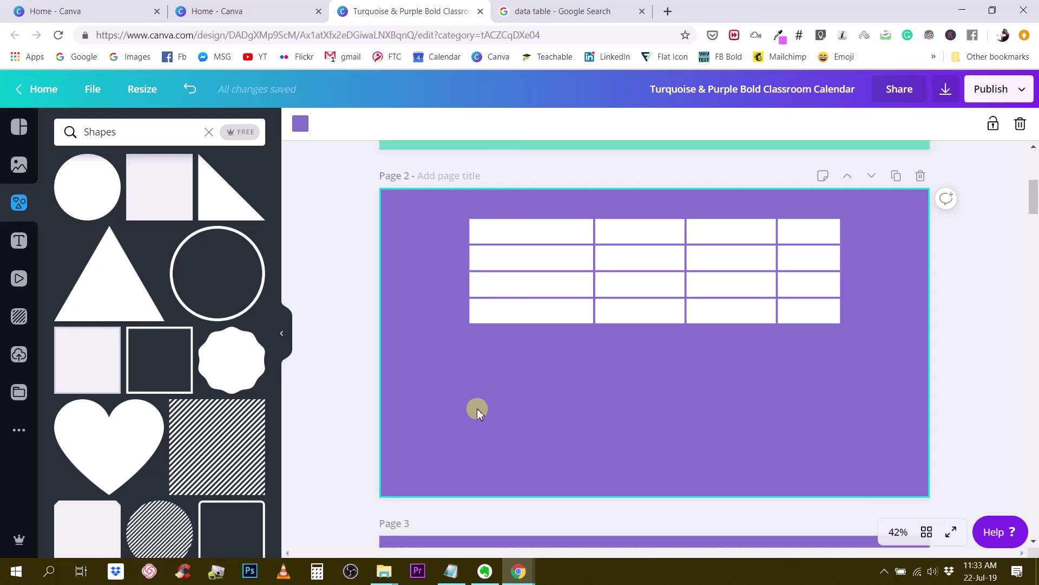
- Check the reference table's row count, then duplicate the lower two-row group as rows five and six with the same hairline gap
left_click(544, 12)
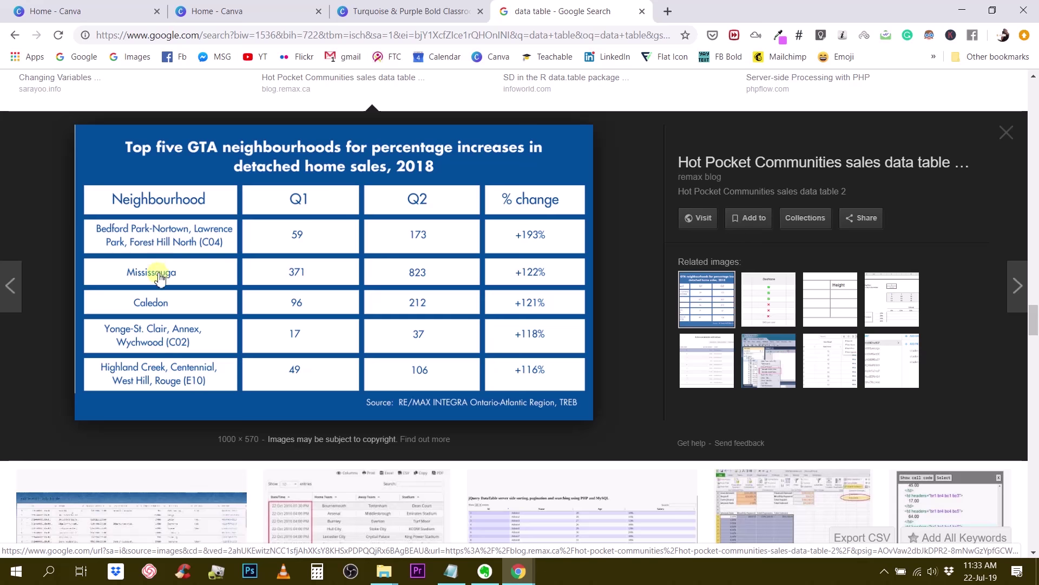
left_click(411, 12)
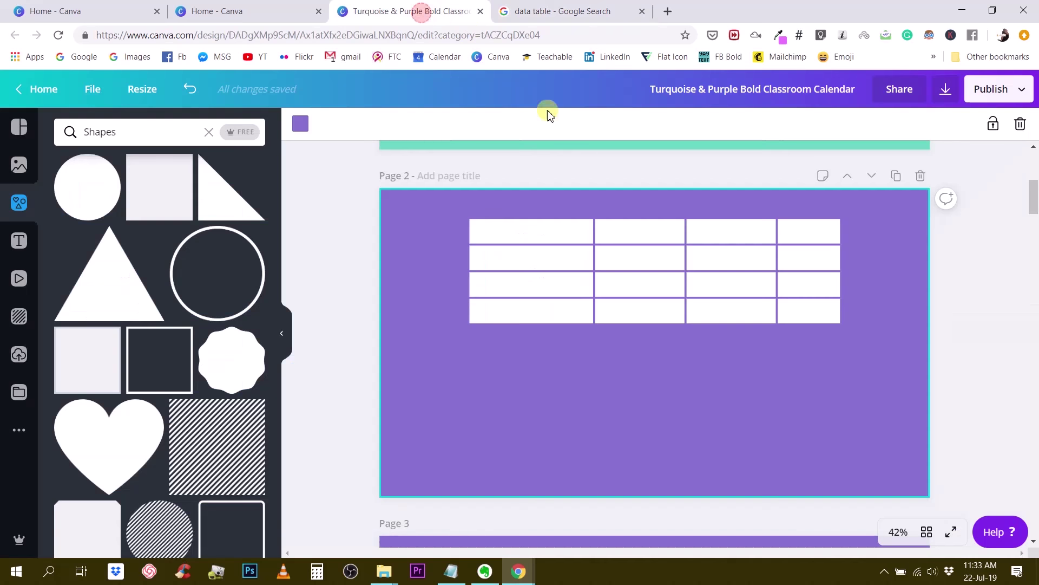
left_click(515, 314)
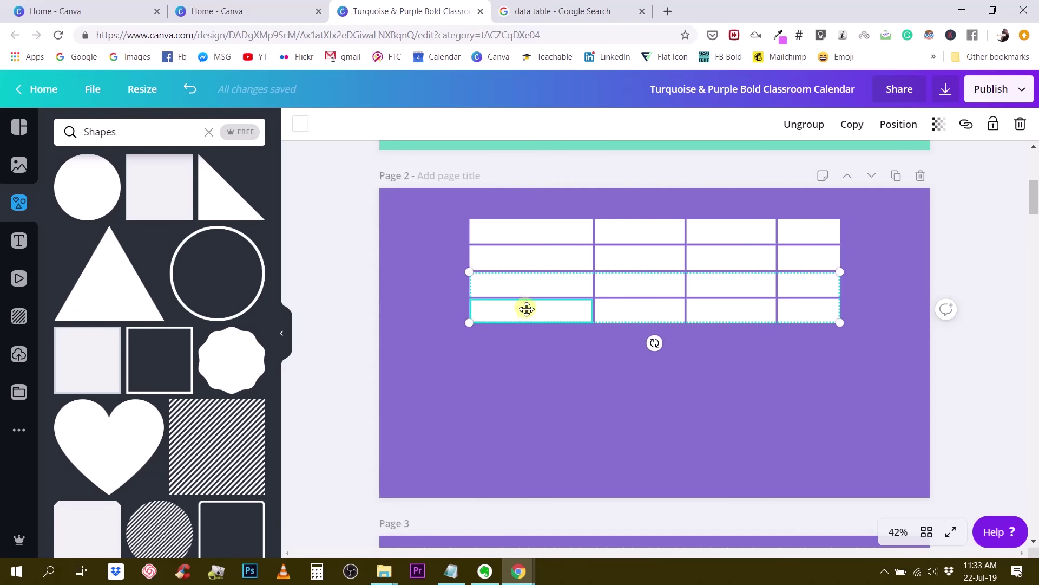
left_click(757, 392)
left_click(740, 318)
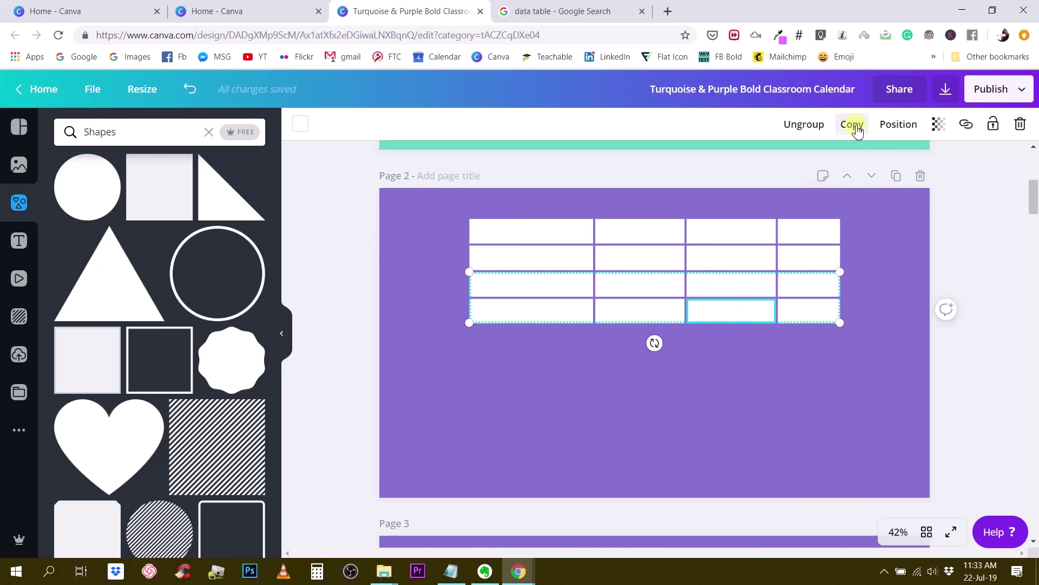
left_click(853, 125)
left_click_drag(690, 316, 695, 345)
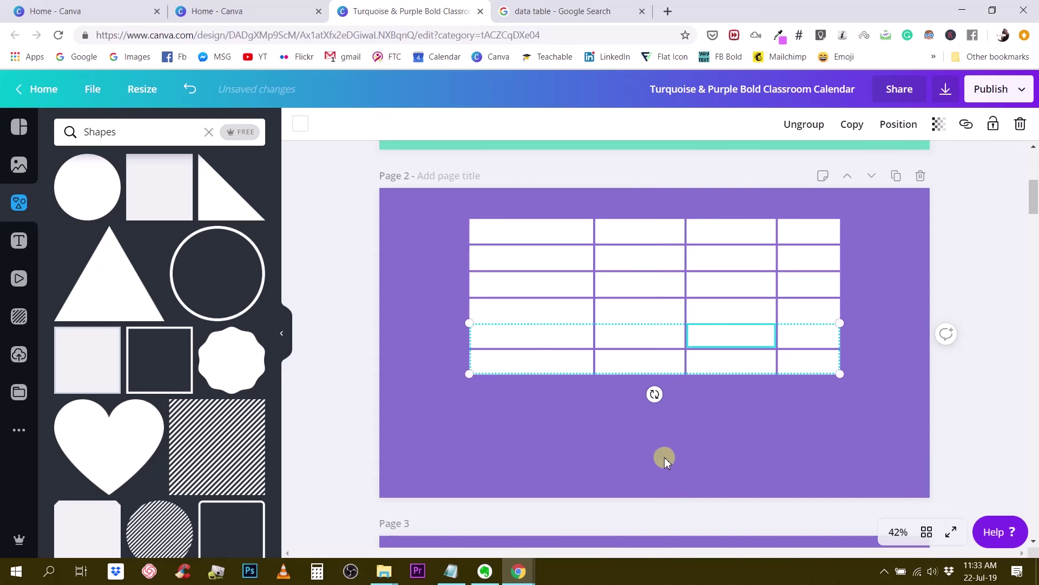
key("Down")
key("Down")
key("Down")
key("Down")
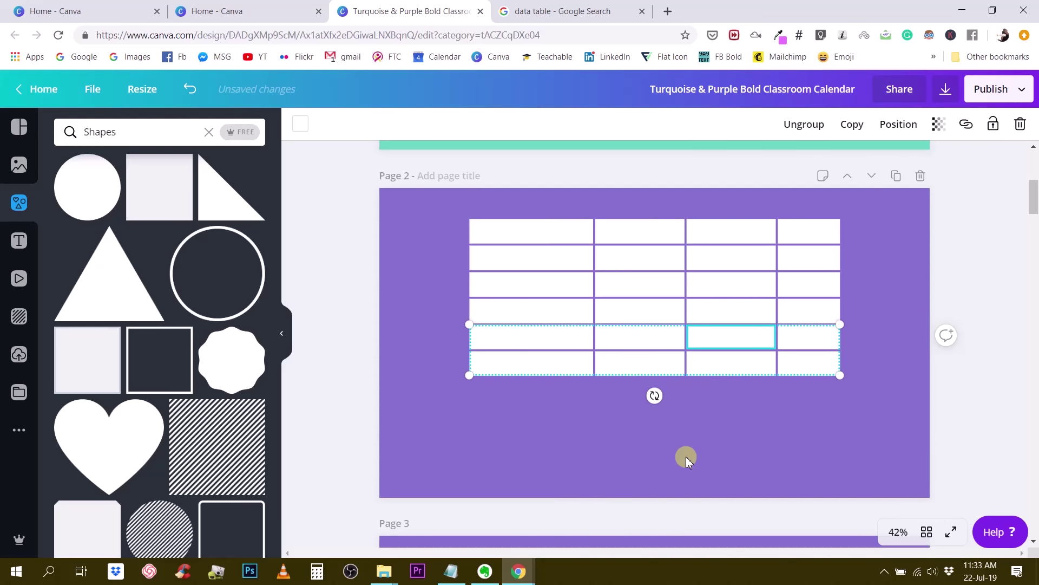
left_click(783, 442)
- Ungroup each of the three two-row groups that make up the table
left_click_drag(536, 439, 831, 242)
left_click(645, 258)
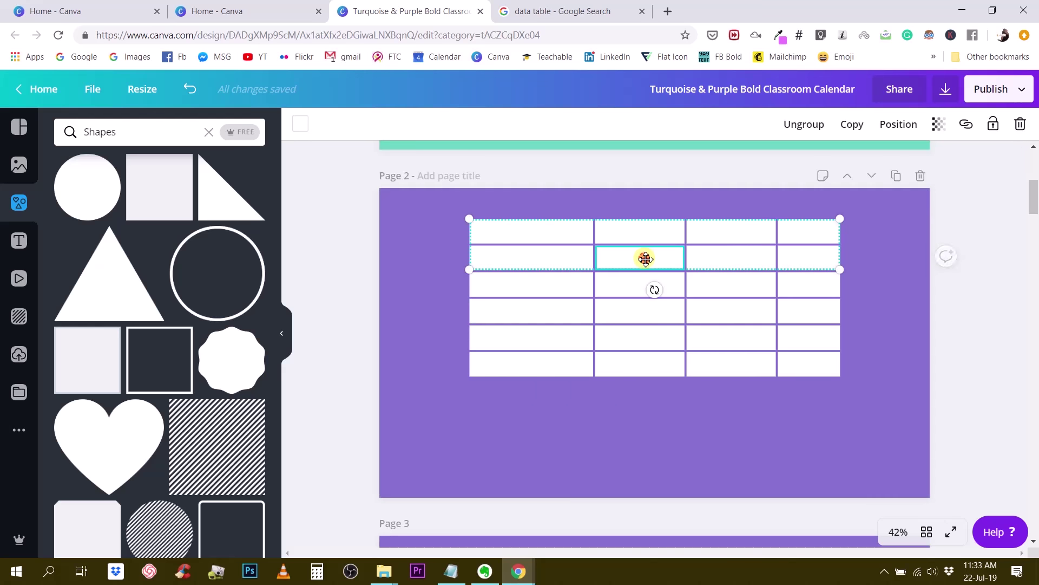
left_click(824, 127)
left_click(726, 306)
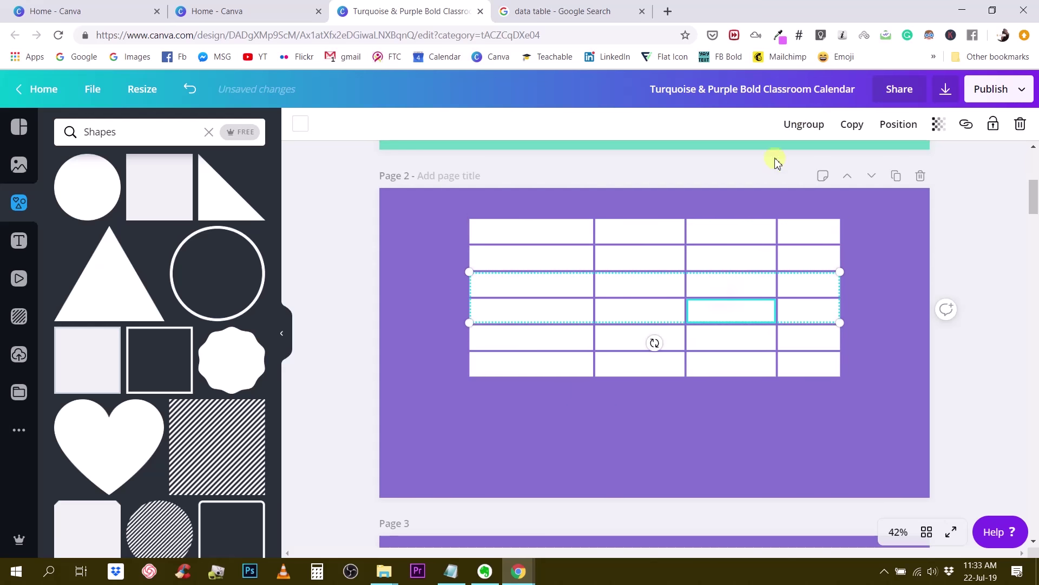
left_click(803, 124)
left_click(730, 355)
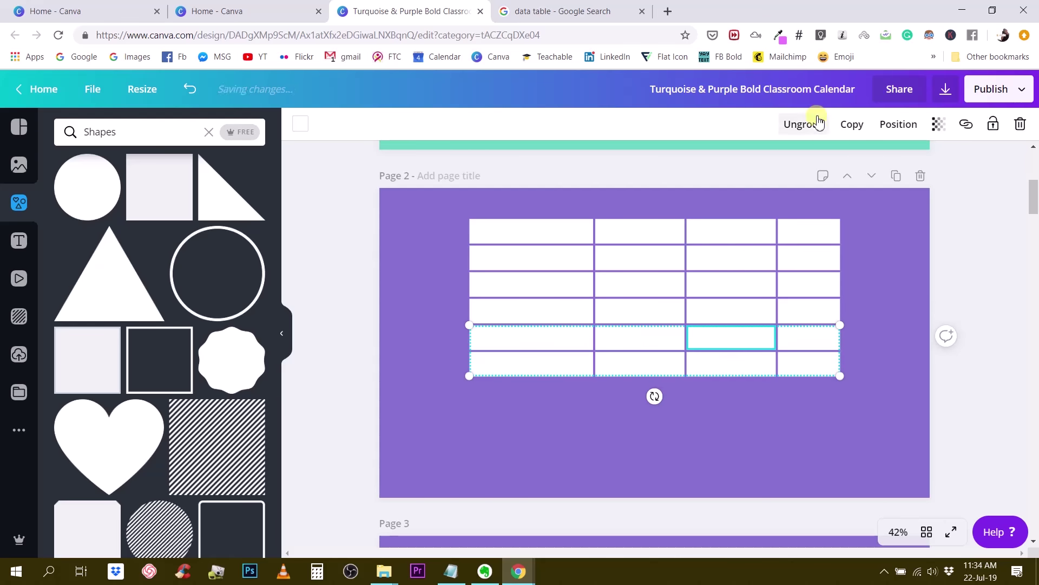
left_click(817, 122)
- Group all cells of the six rows into one table and move it to the vertical centre of page 2
left_click(724, 424)
left_click_drag(487, 432, 835, 230)
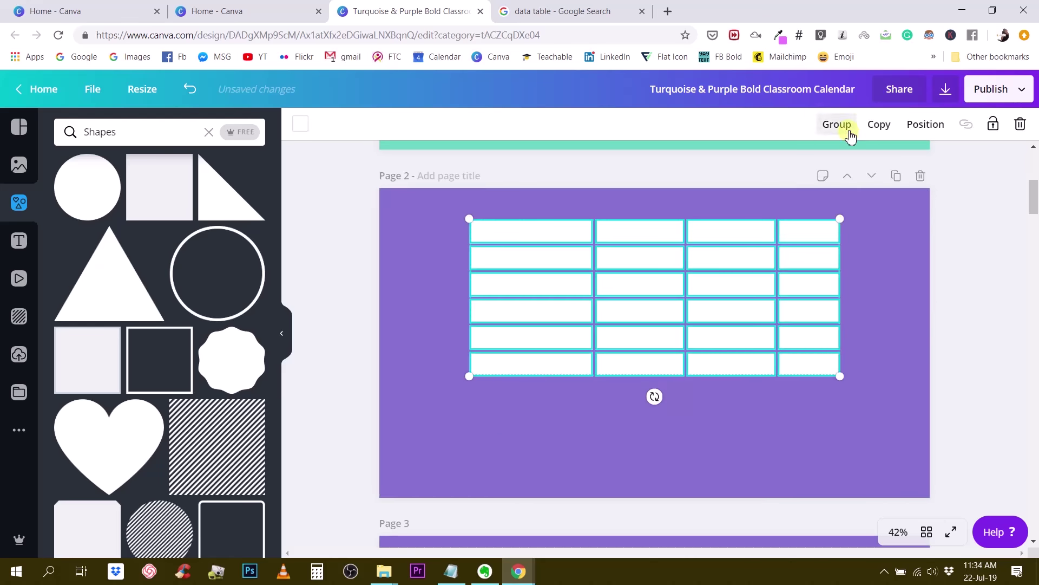
left_click(839, 124)
left_click_drag(696, 317, 696, 349)
left_click(767, 253)
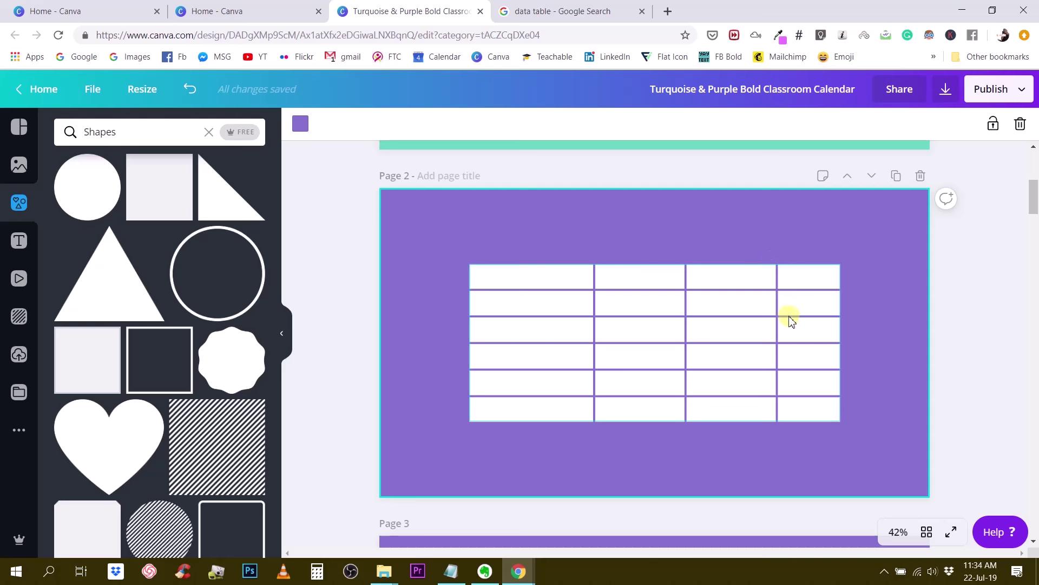
- Check the reference table's headings, then add a text box and place it over the table's first header cell
left_click(534, 12)
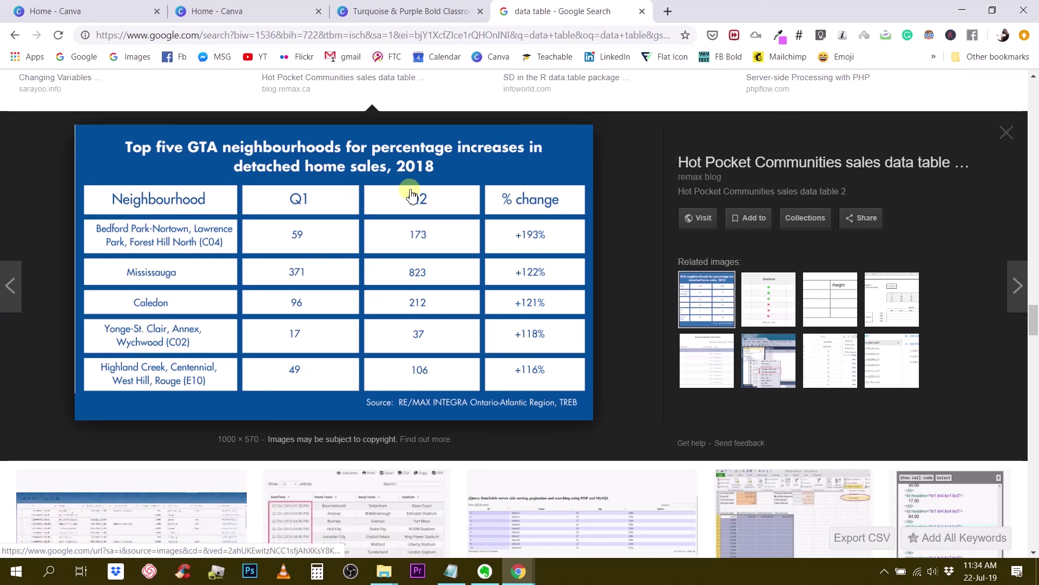
left_click(429, 14)
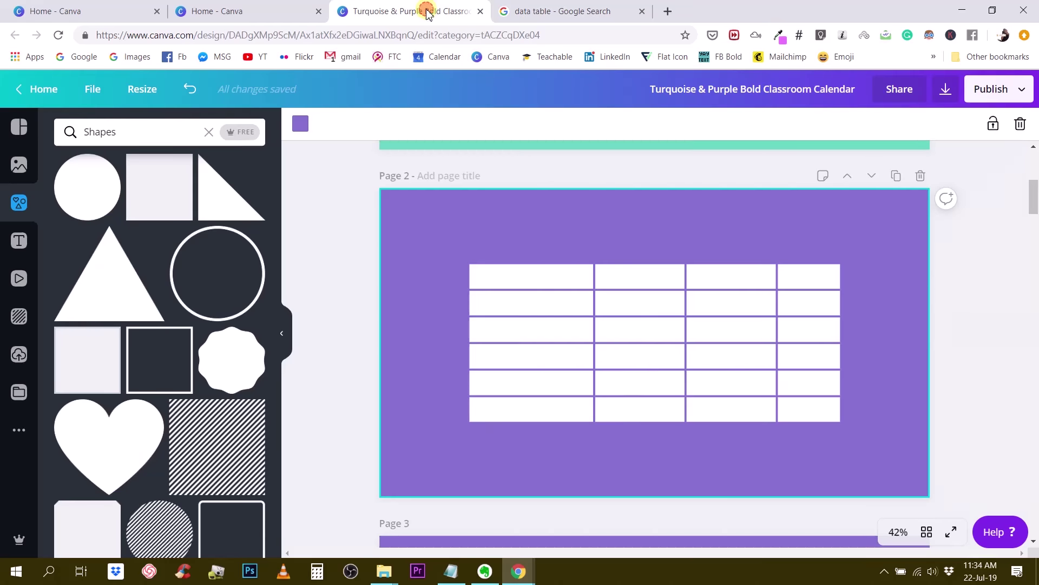
left_click(559, 275)
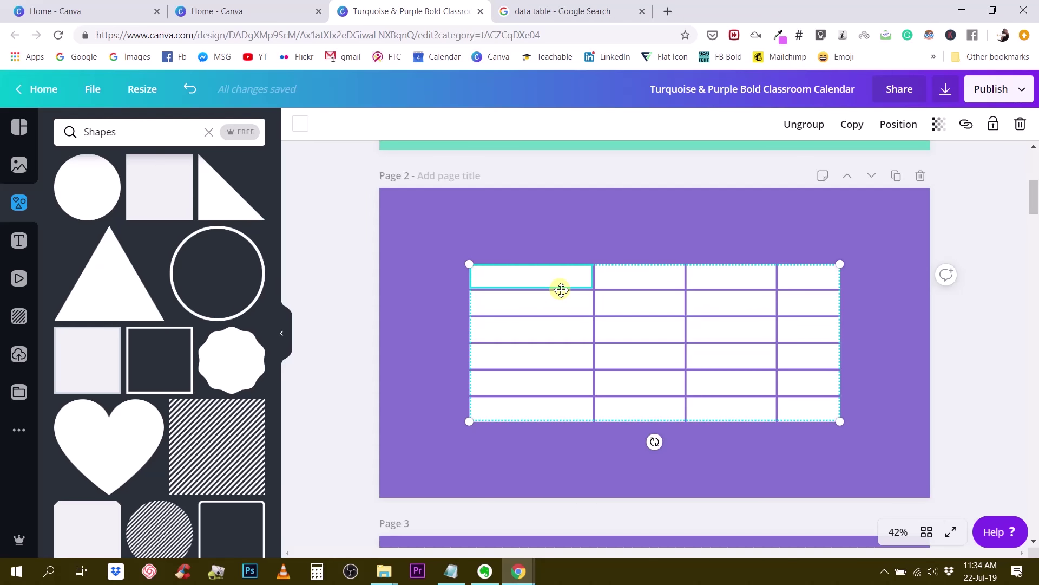
key("t")
left_click(585, 440)
left_click_drag(639, 427, 605, 300)
left_click_drag(804, 306, 771, 345)
left_click_drag(627, 297, 560, 277)
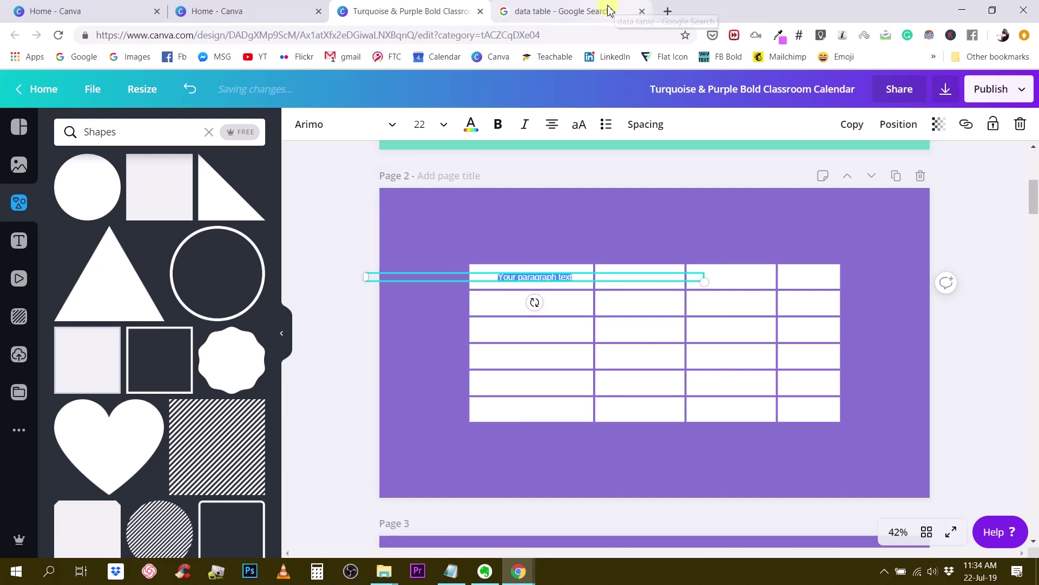
- Look up the first heading in the reference table and enter "Neighborhood" in the new text box
left_click(573, 11)
left_click(427, 17)
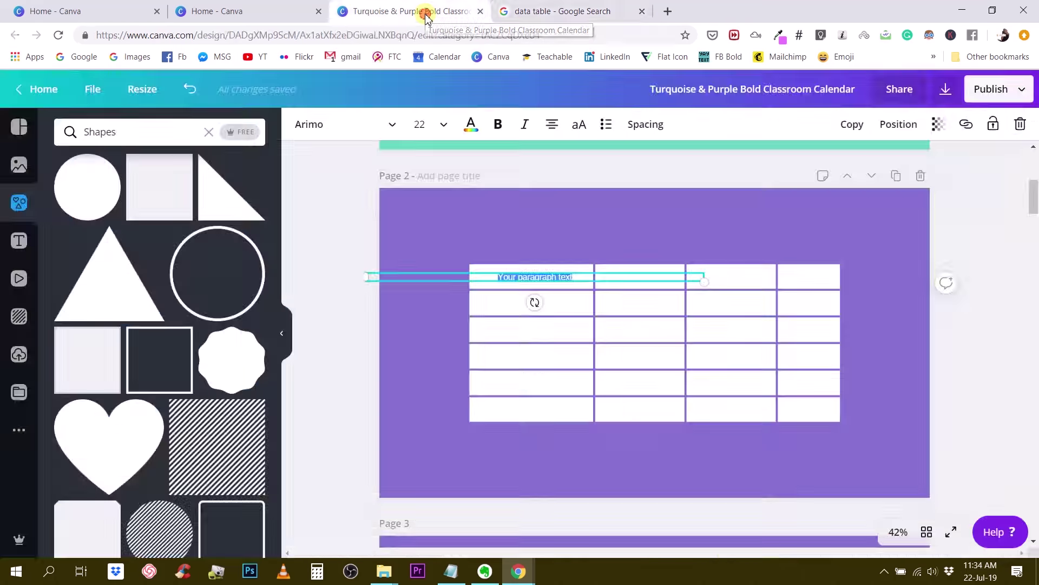
type("Neighborhood")
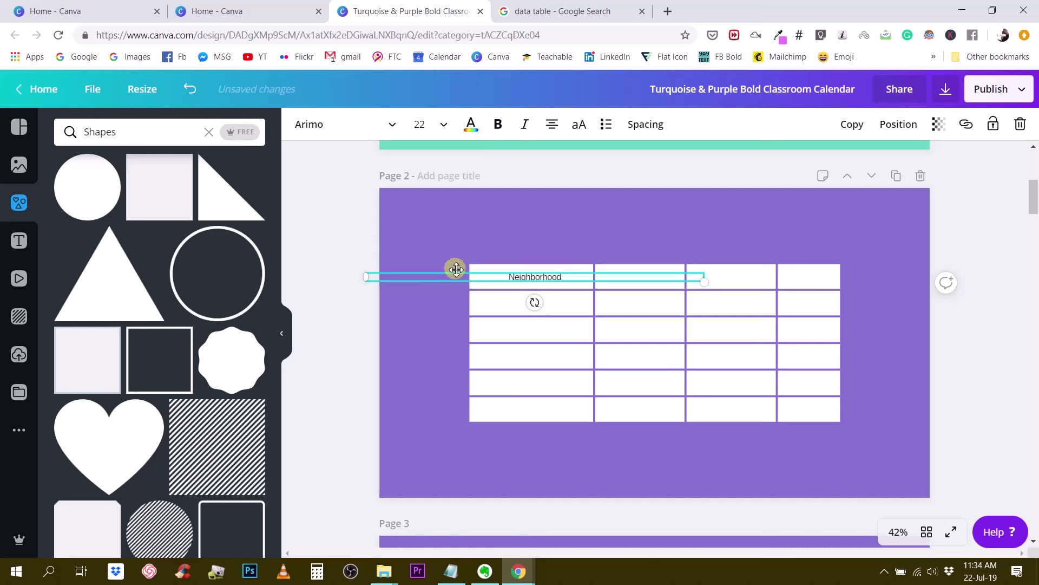
- Format the Neighborhood heading in the page background's purple, with the League Spartan font at size 28
left_click(471, 126)
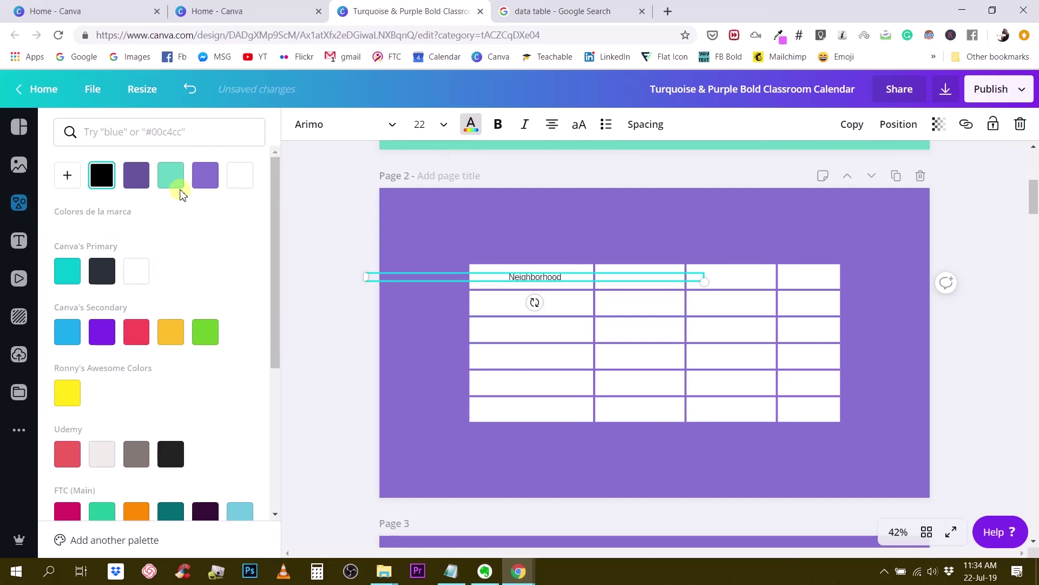
left_click(206, 187)
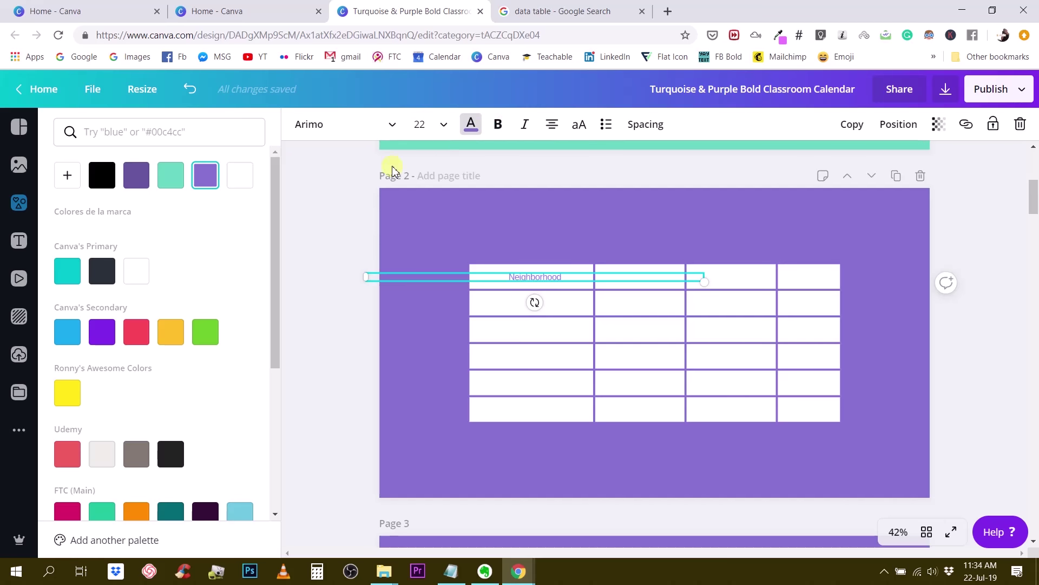
left_click(324, 131)
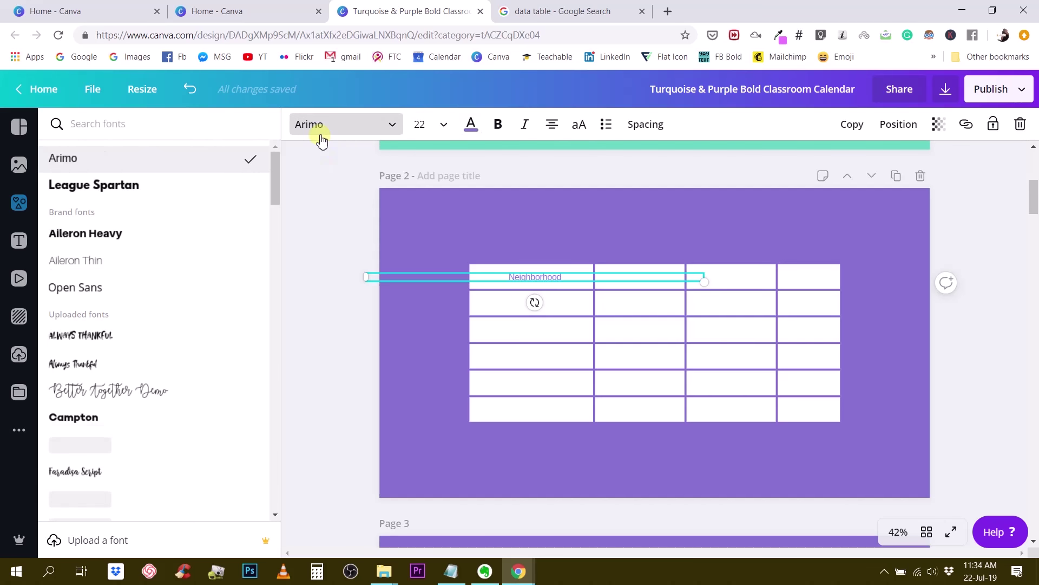
left_click(105, 191)
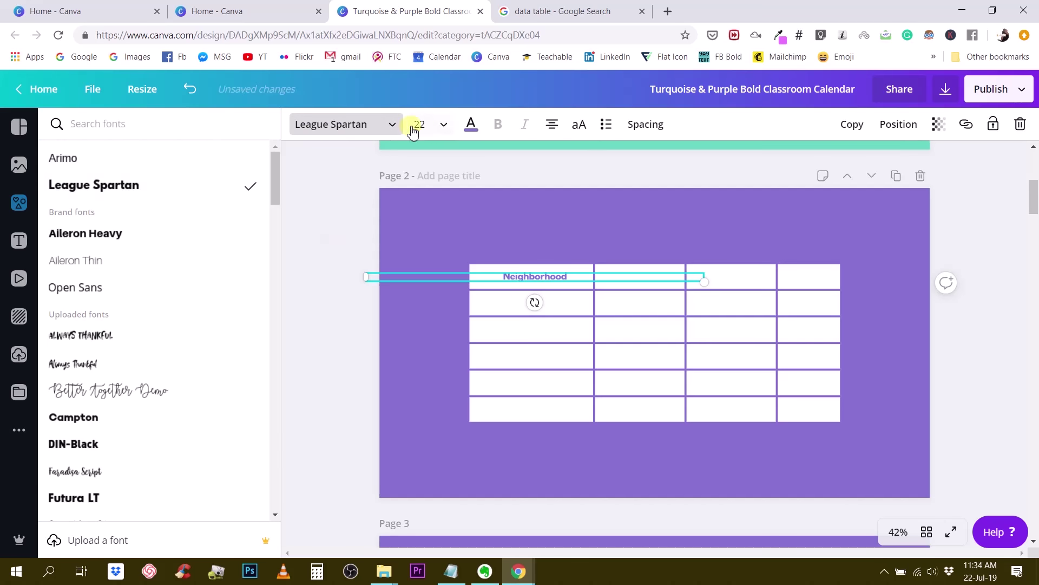
left_click(446, 118)
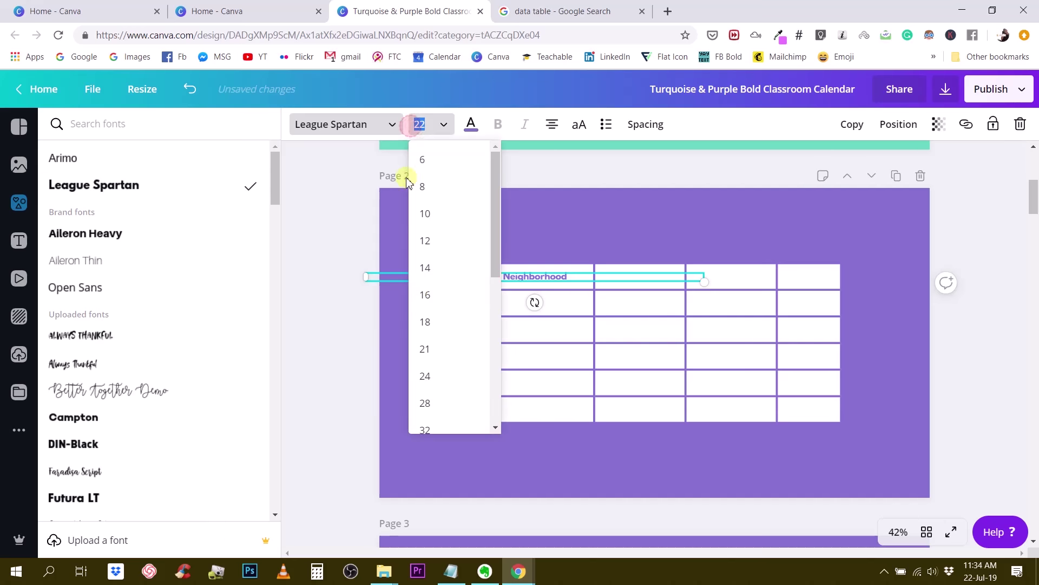
left_click(425, 404)
left_click(354, 412)
- Narrow the Neighborhood text box to fit inside the first header cell
left_click(557, 275)
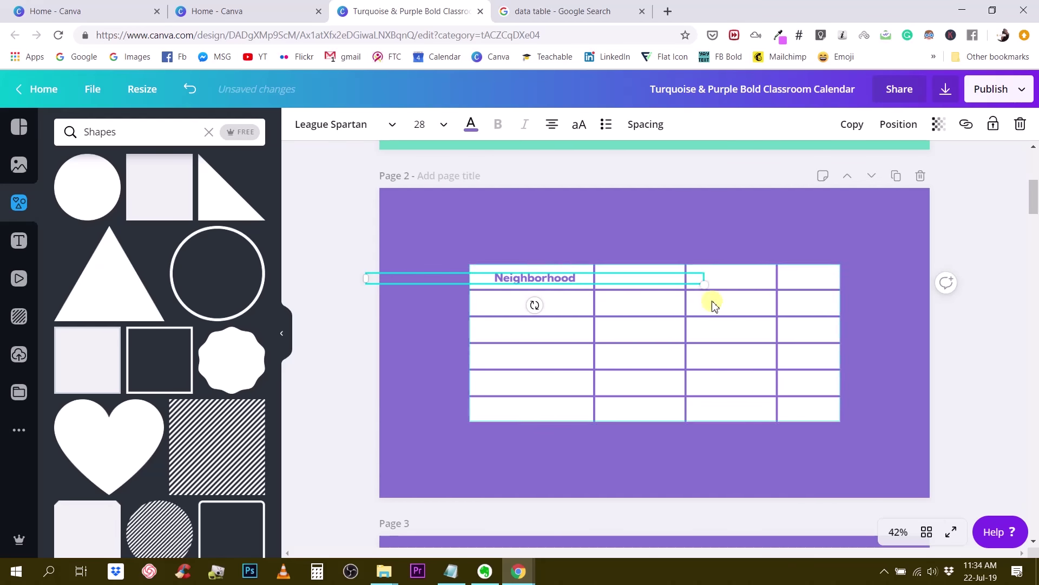
left_click_drag(367, 280, 534, 276)
left_click(628, 218)
left_click(639, 278)
left_click(558, 227)
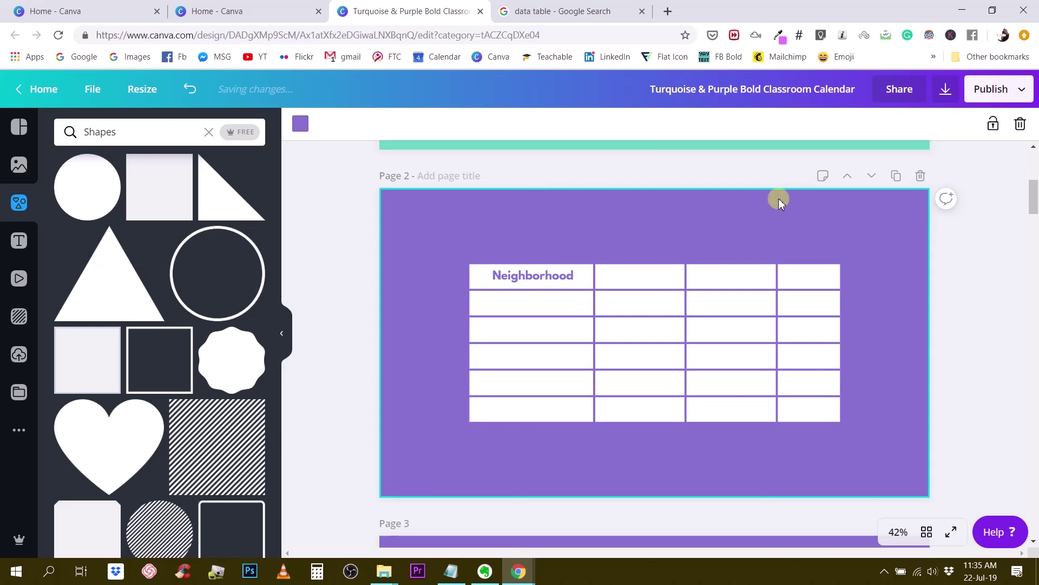
- Nudge the Neighborhood heading slightly down to centre it vertically in its cell
left_click(536, 279)
key("Down")
key("Down")
key("Down")
key("Down")
key("Down")
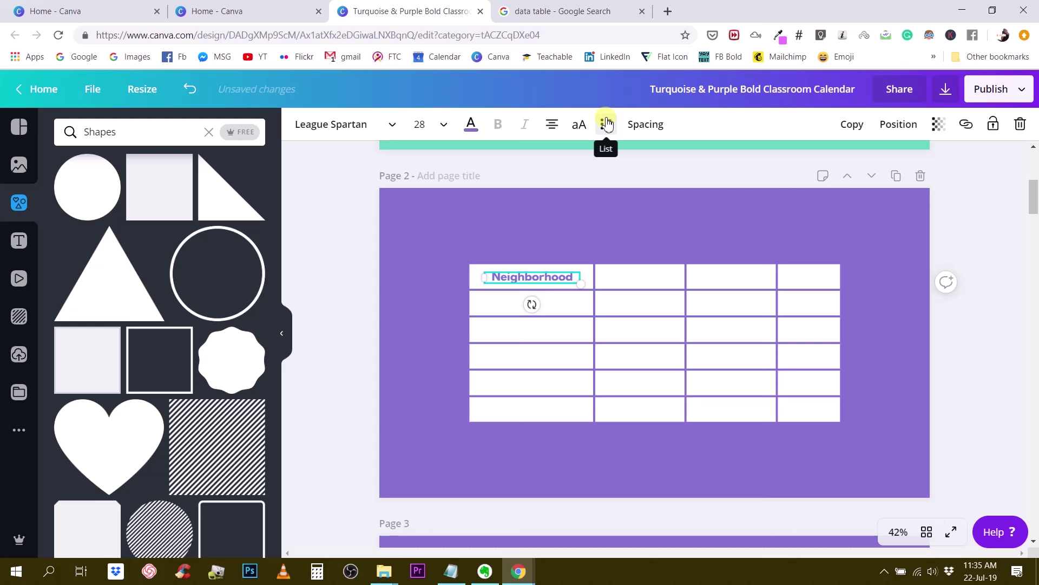
left_click(630, 225)
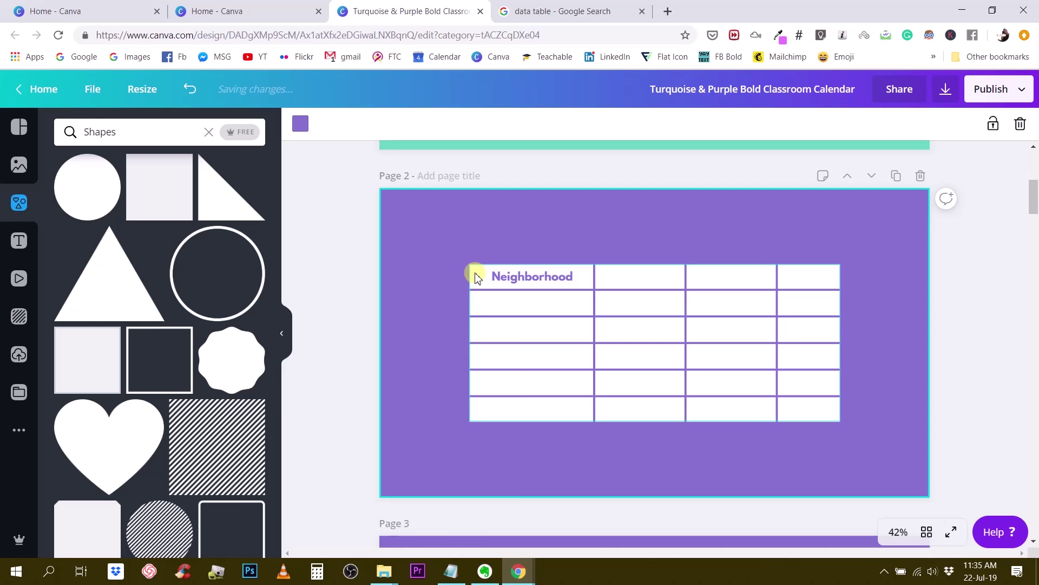
scroll(670, 290, "up", 3)
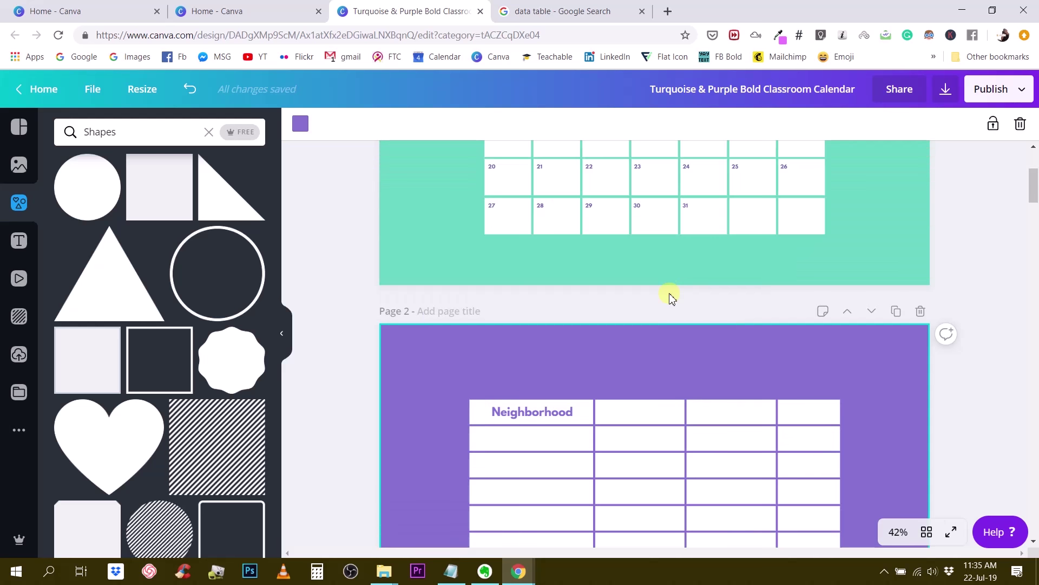
scroll(669, 298, "down", 5)
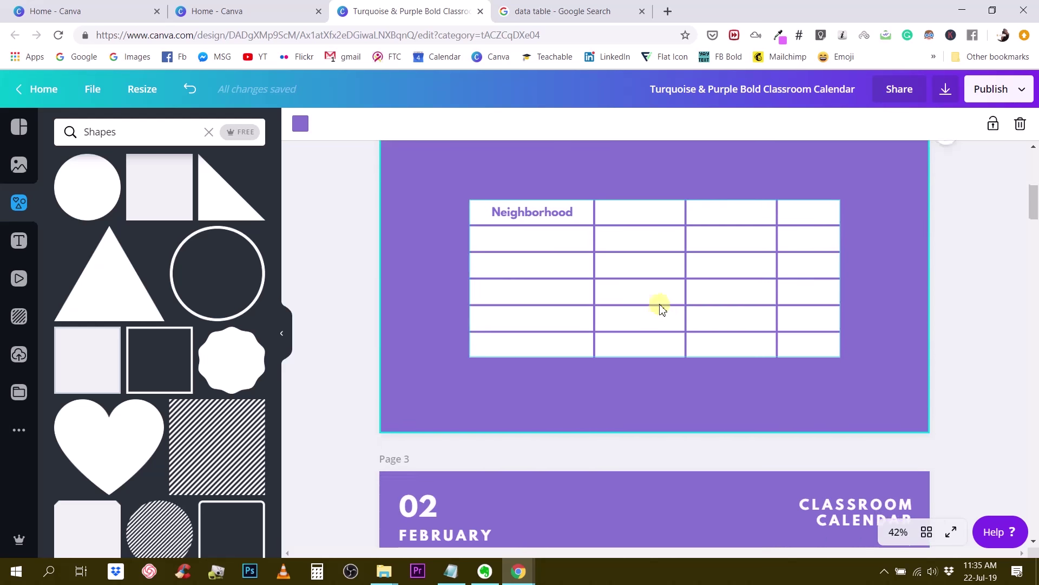
scroll(662, 308, "up", 5)
scroll(665, 311, "up", 5)
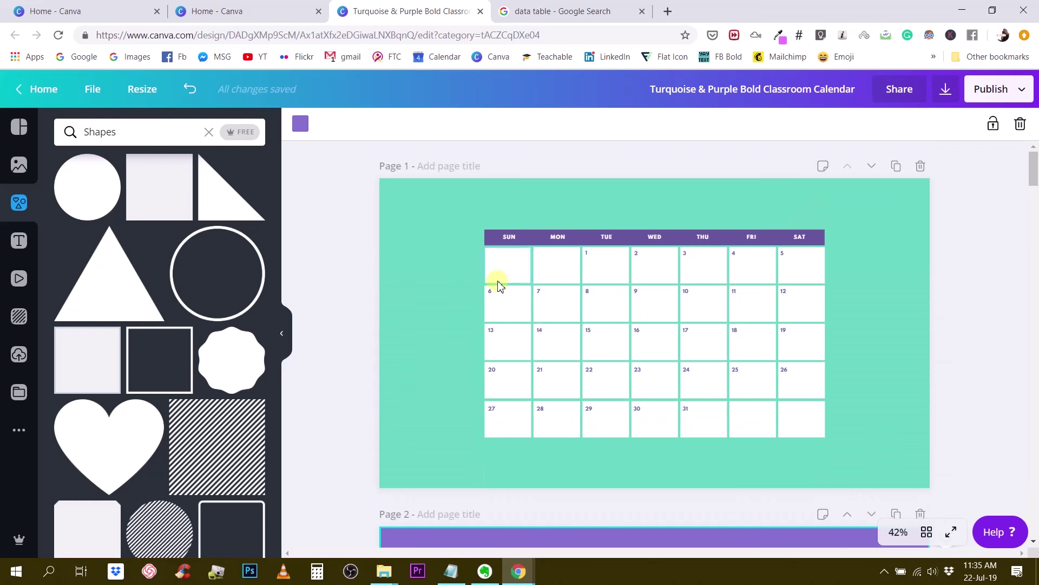
- Clear the Shapes search, return to the Calendar template results and add a new page at the end of the design
left_click(209, 132)
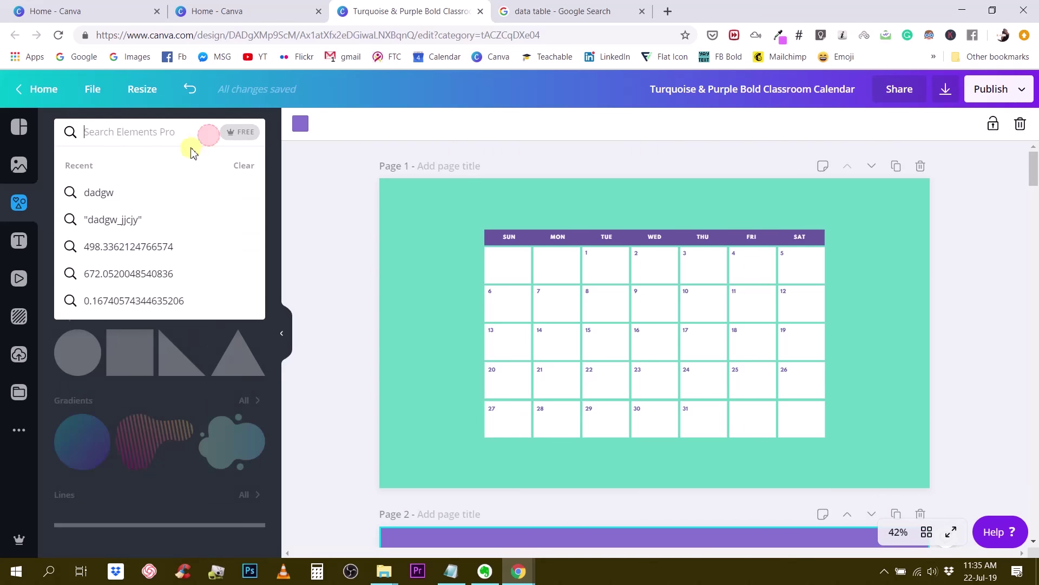
left_click(17, 132)
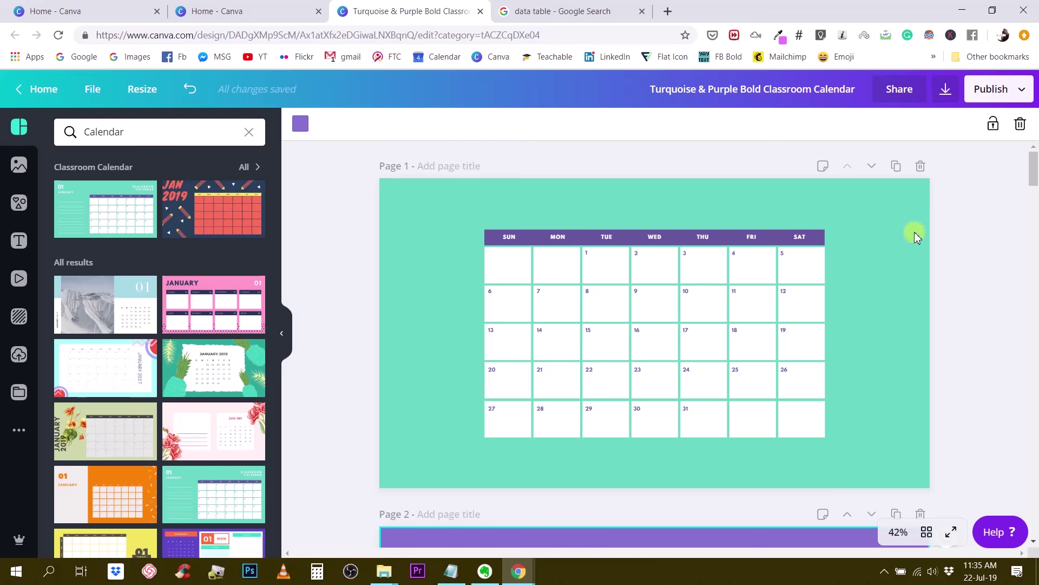
scroll(866, 260, "down", 15)
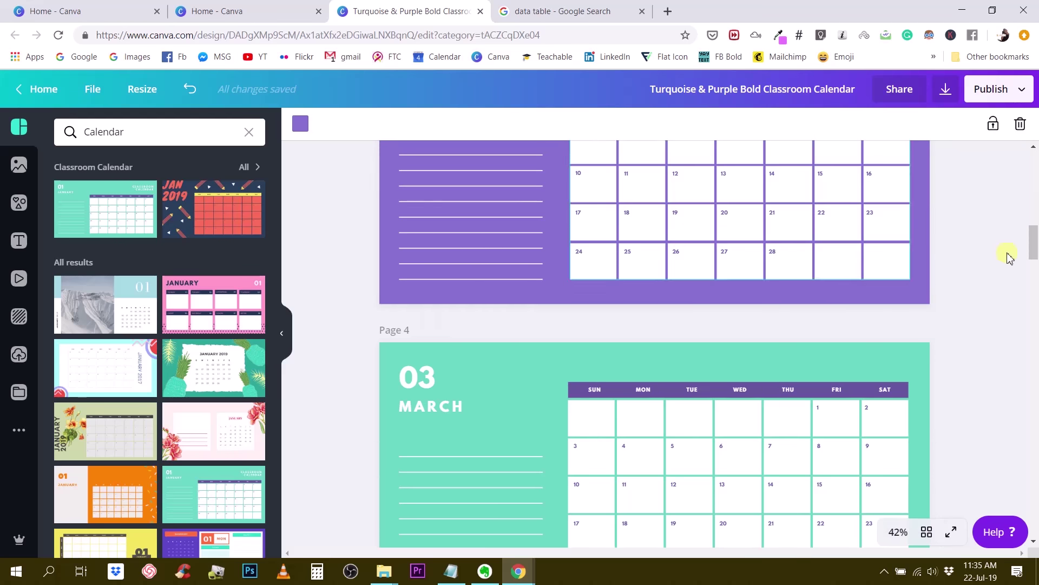
left_click_drag(1034, 250, 1033, 484)
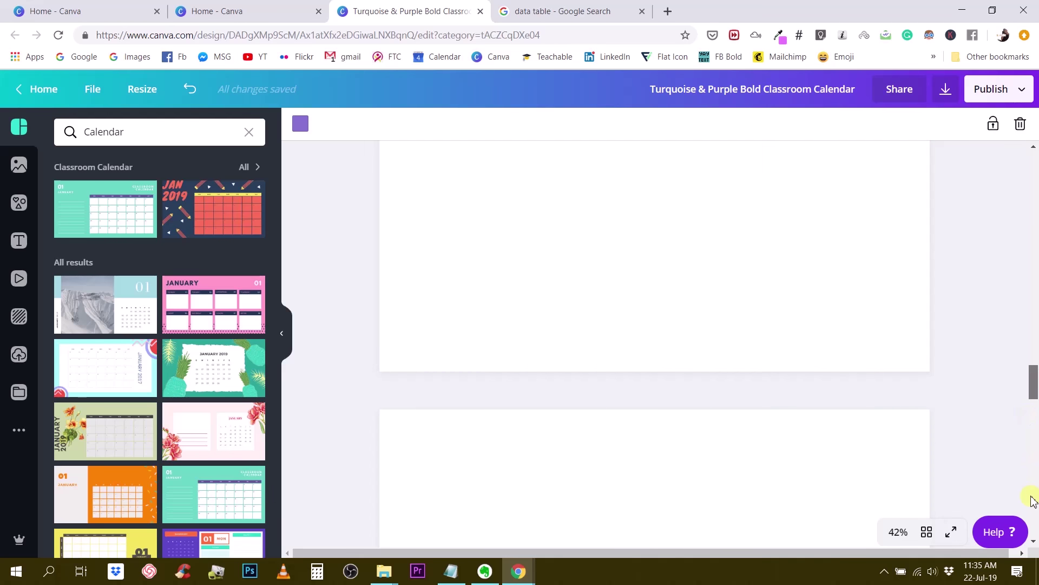
left_click_drag(1034, 438, 1034, 522)
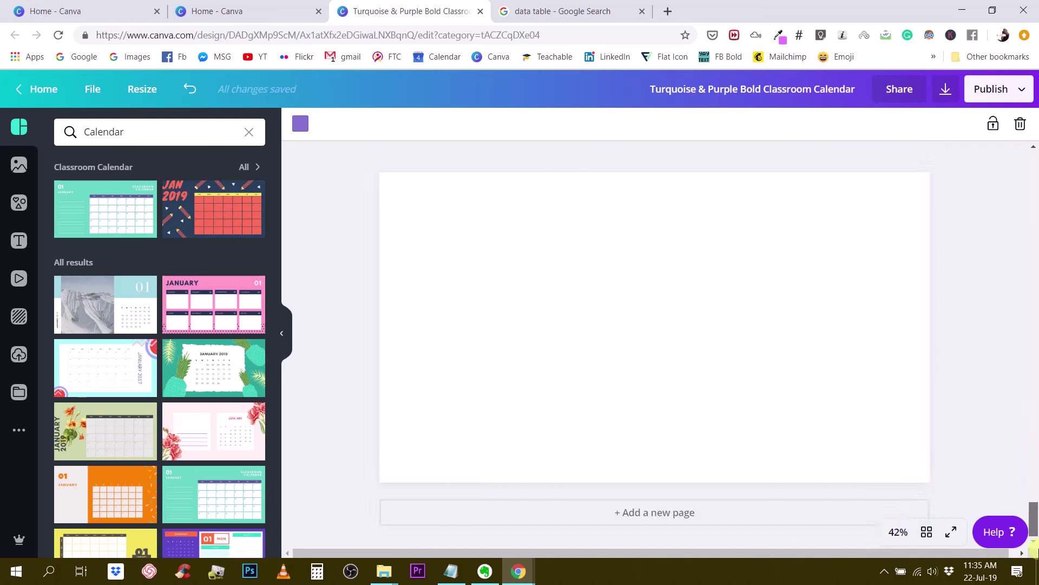
left_click(656, 513)
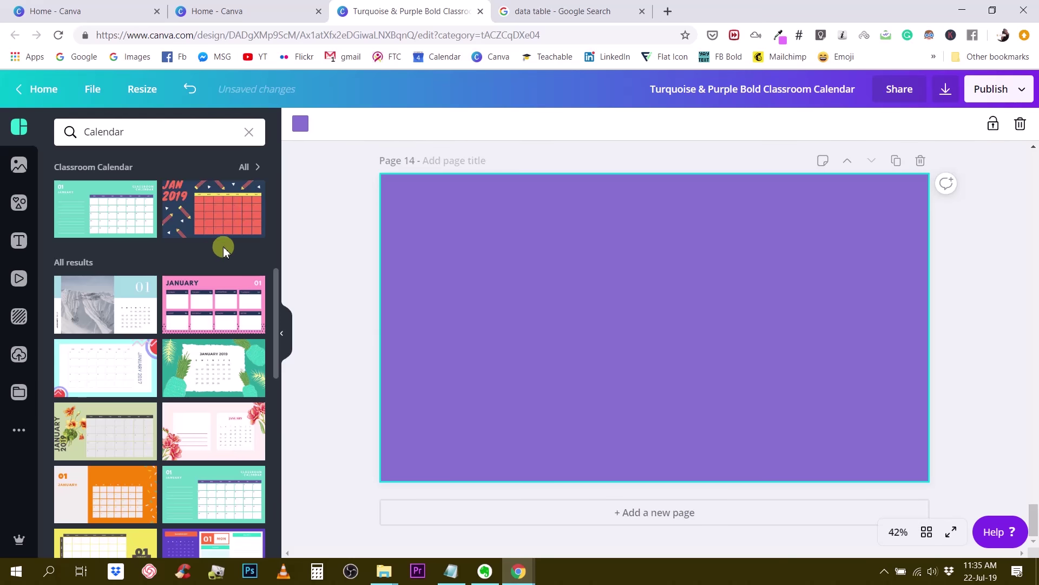
- Browse the Calendar templates for table-like grid layouts and look through the Colorful Patterned Classroom Calendar pages
scroll(226, 255, "down", 7)
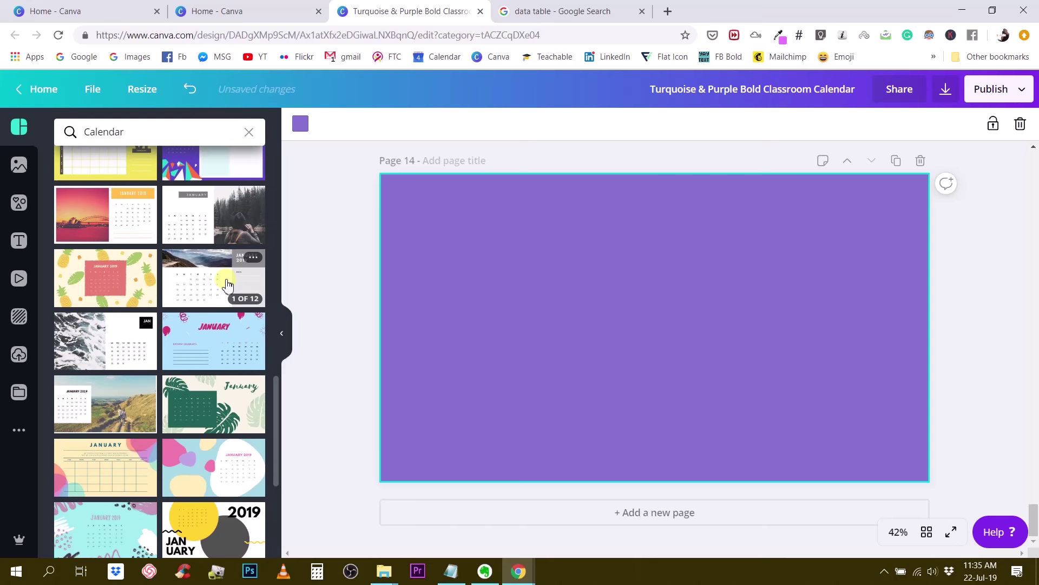
scroll(190, 282, "up", 4)
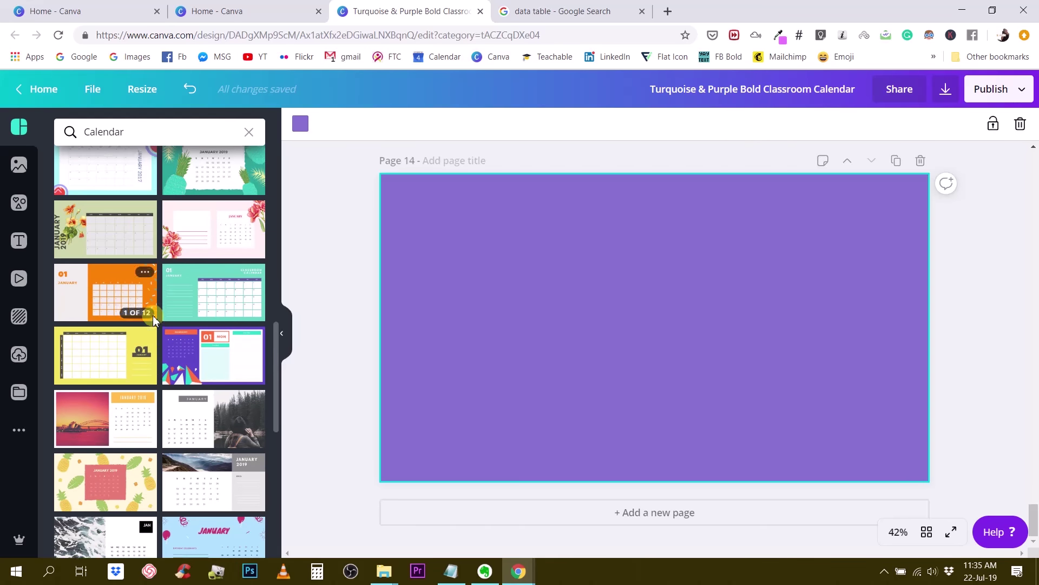
scroll(152, 317, "up", 5)
scroll(151, 320, "up", 7)
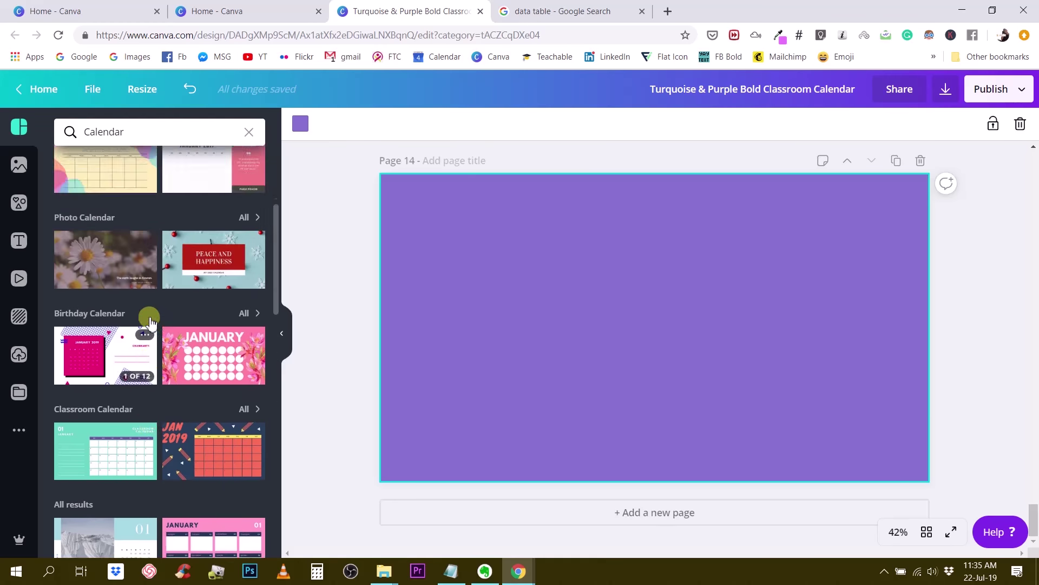
scroll(150, 325, "up", 1)
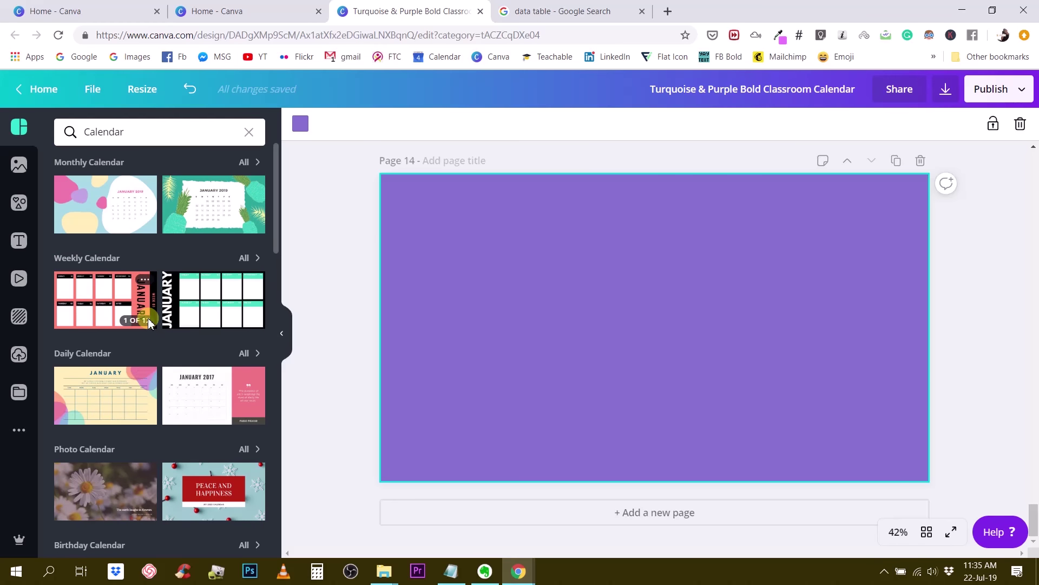
scroll(150, 323, "down", 15)
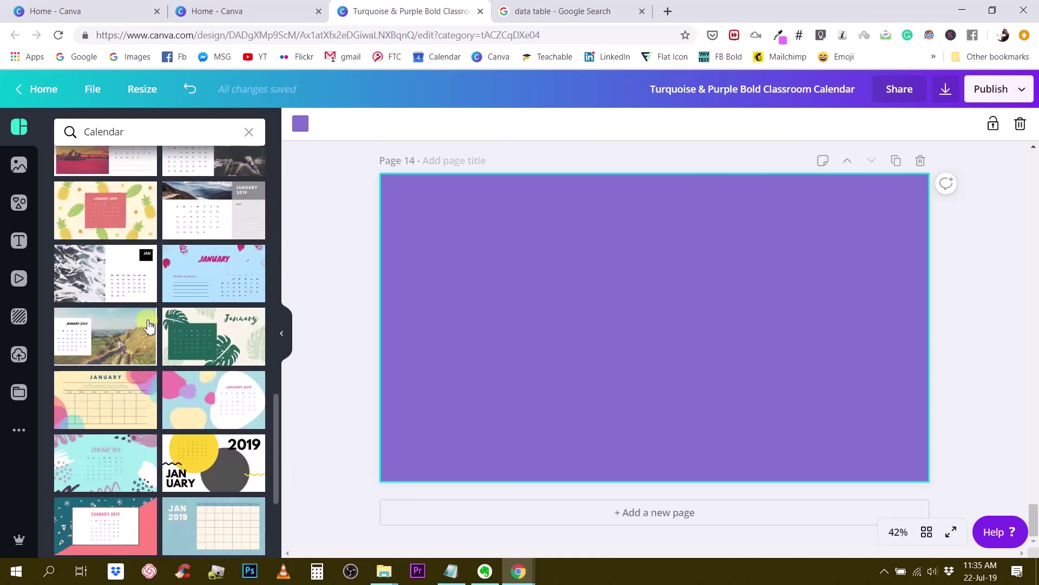
scroll(149, 324, "down", 5)
scroll(226, 388, "up", 3)
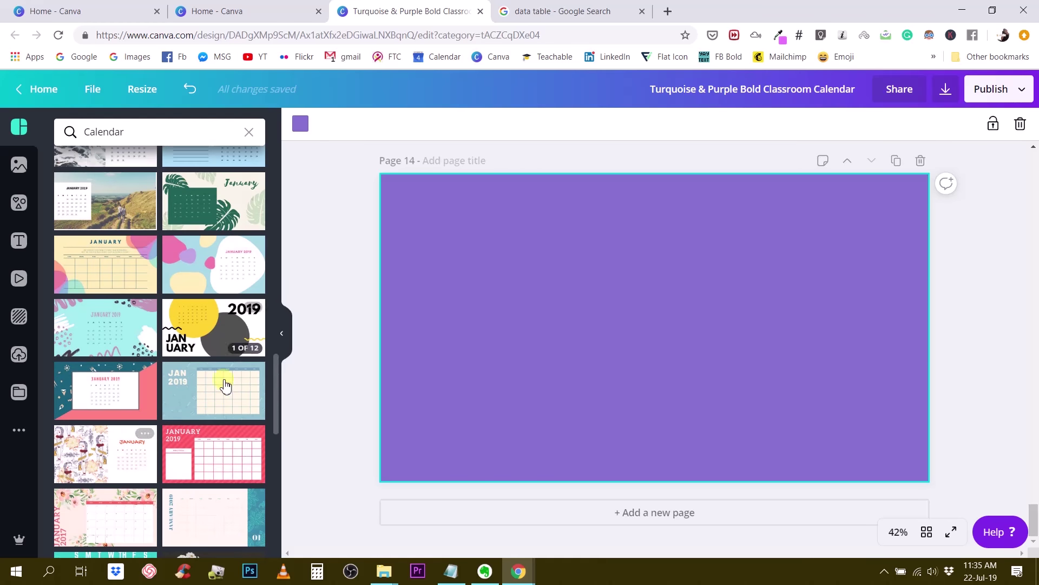
left_click(233, 386)
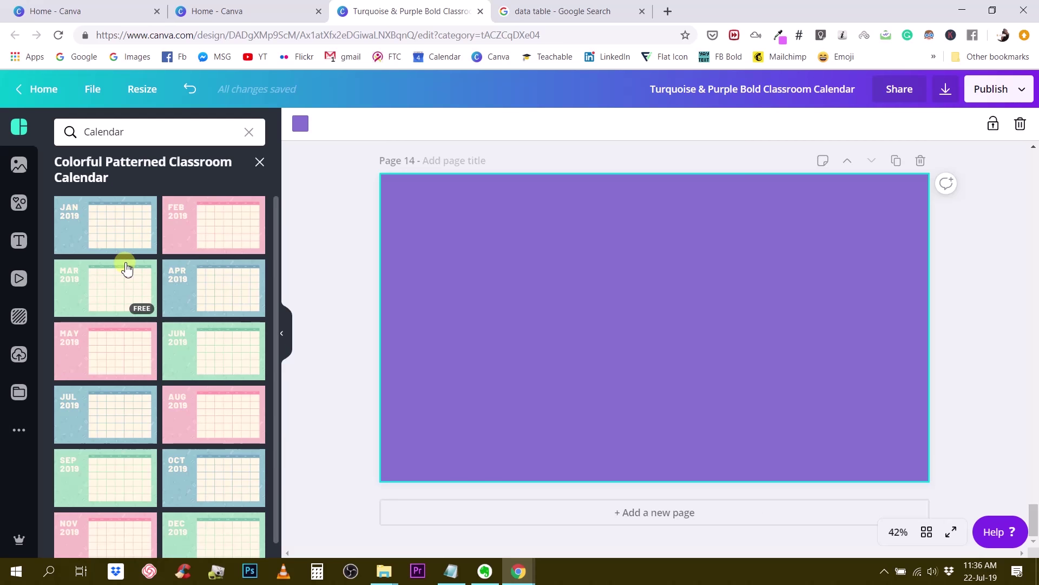
left_click(260, 161)
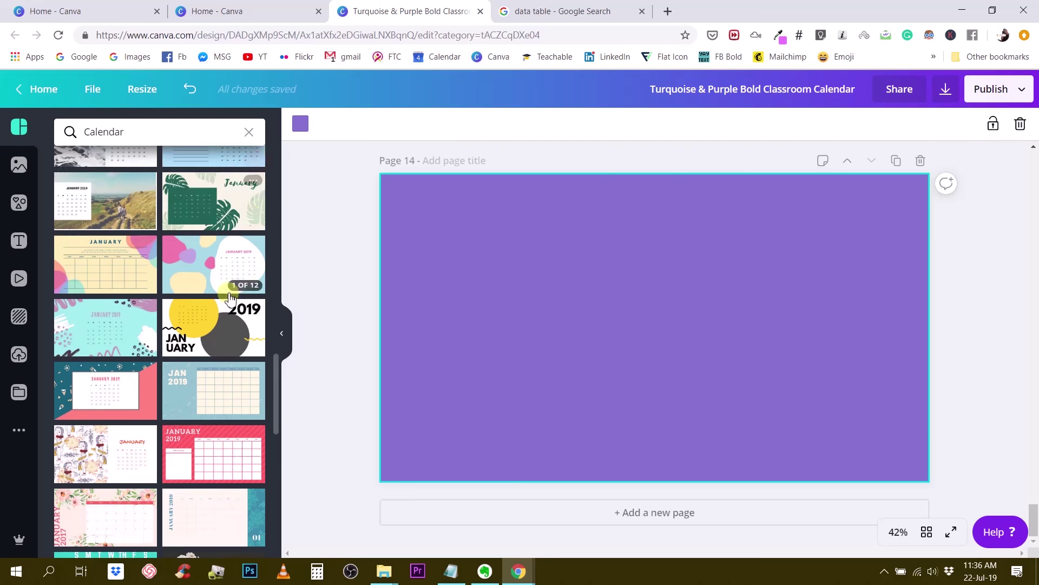
scroll(206, 270, "down", 3)
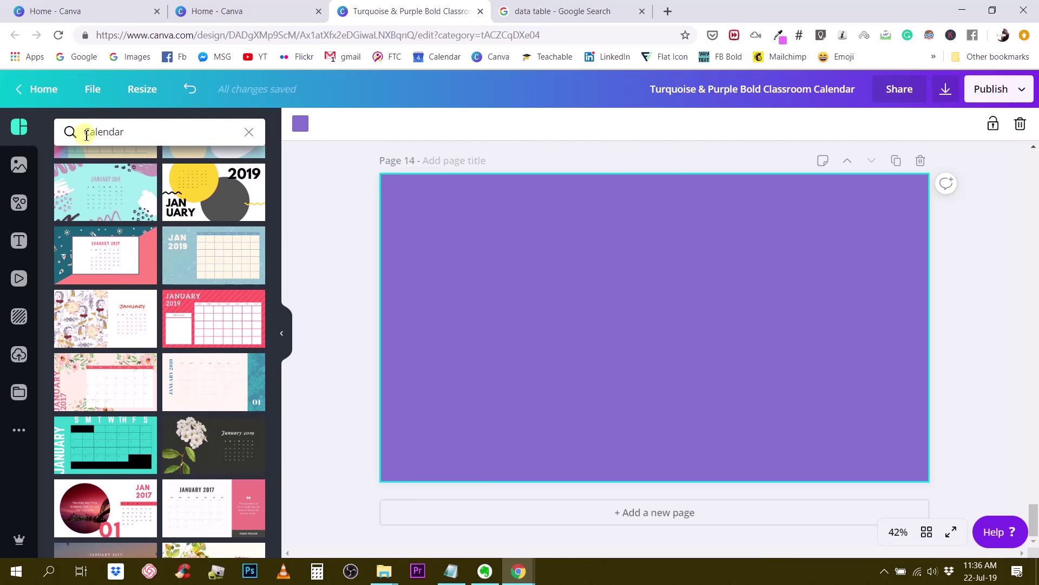
left_click_drag(86, 135, 126, 131)
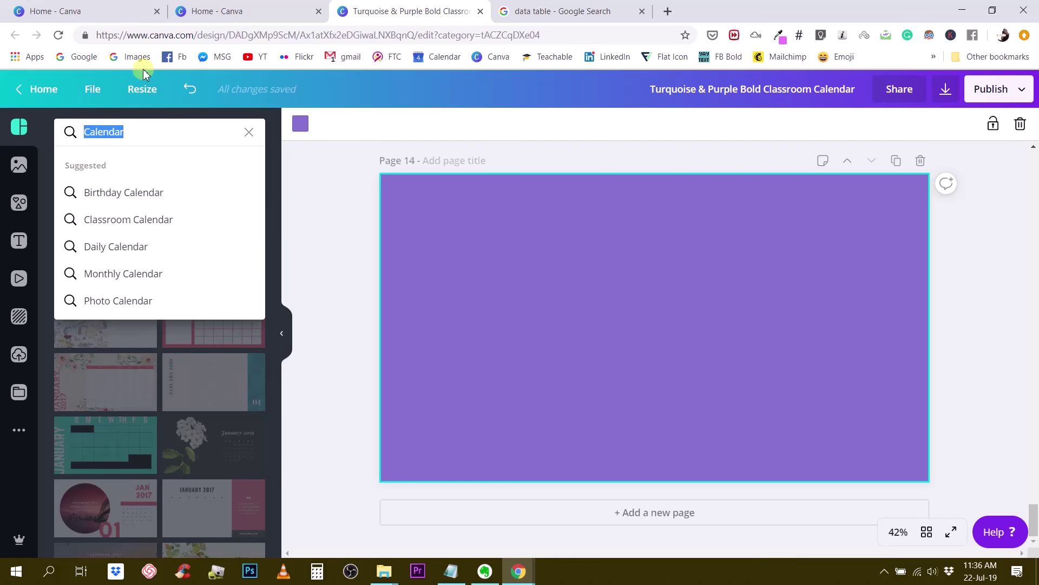
- Examine the grid-style calendar designs on the template search page opened in the other browser tab and compare their cell layouts
left_click(210, 12)
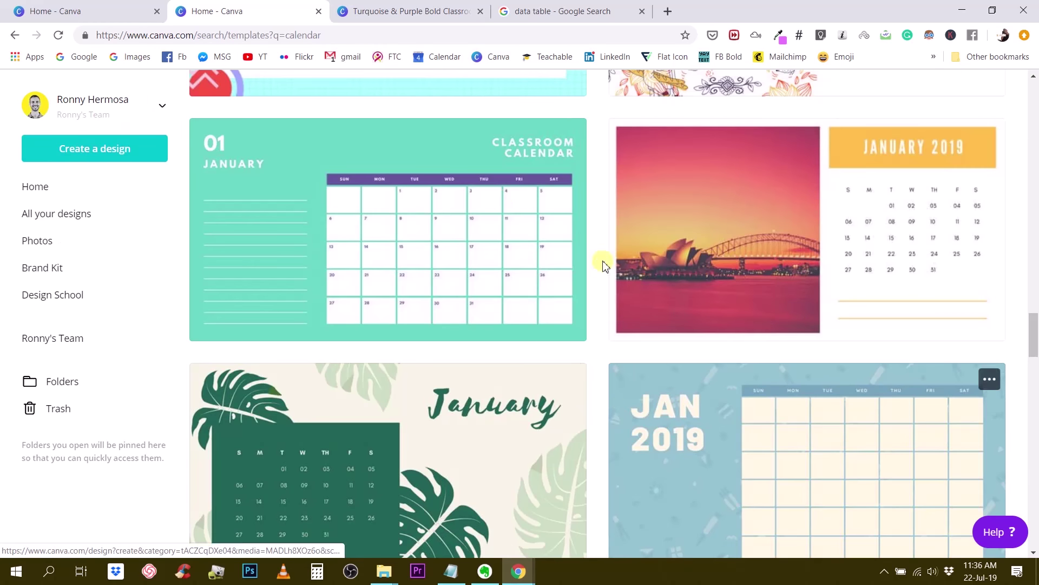
scroll(529, 279, "down", 5)
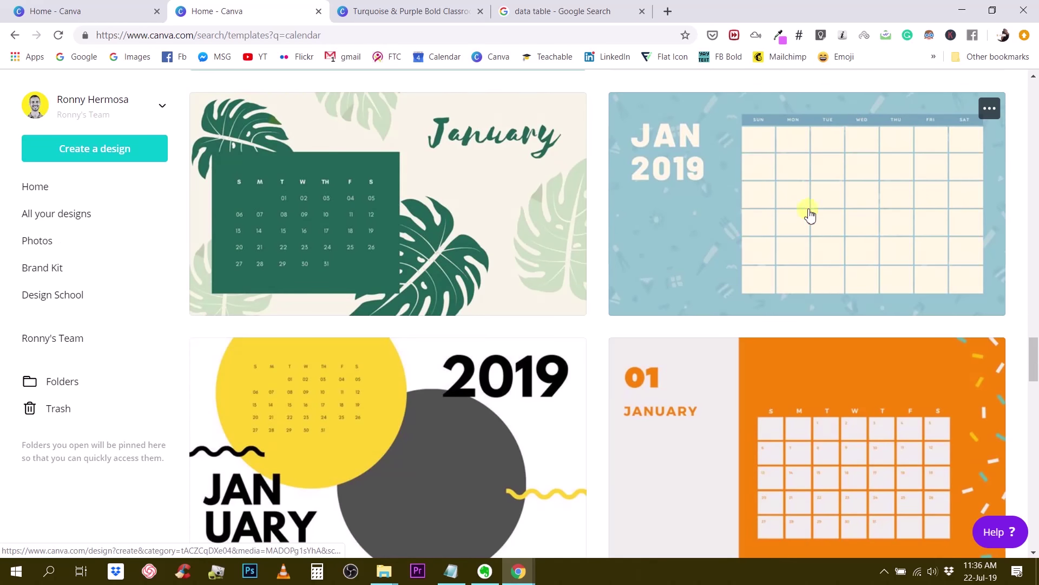
scroll(799, 228, "up", 1)
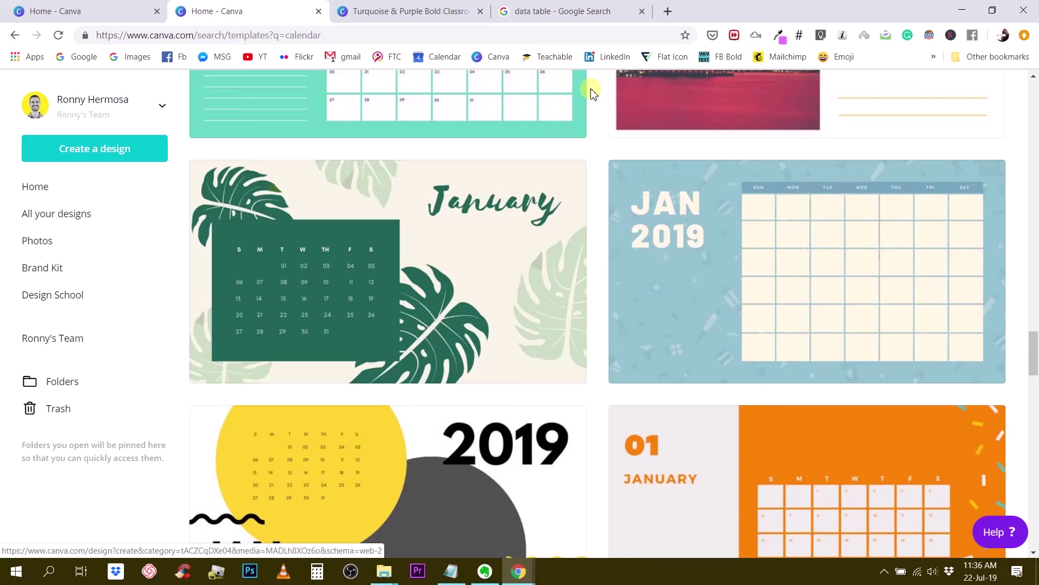
left_click(386, 12)
left_click(339, 317)
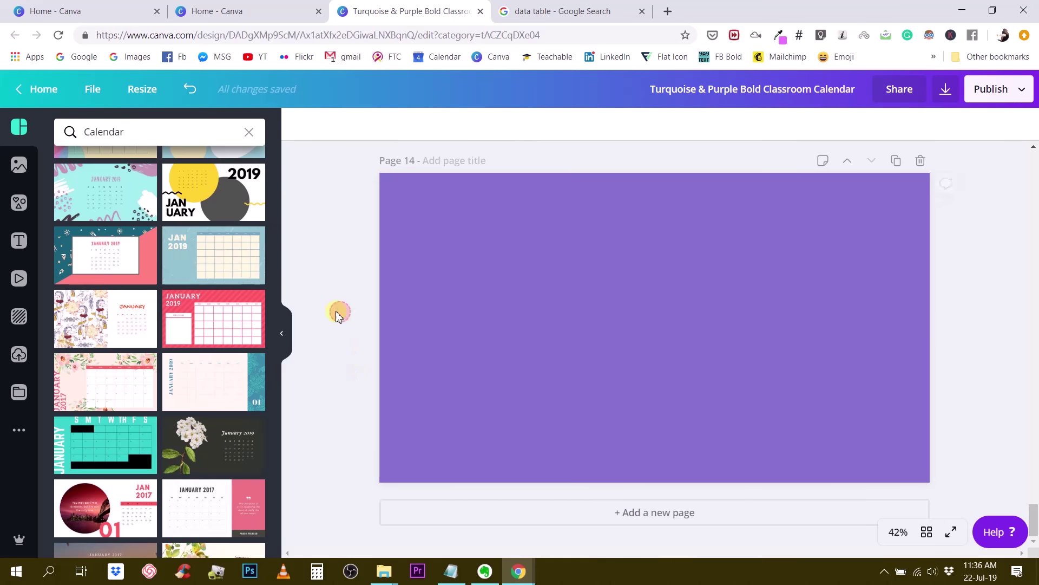
scroll(184, 273, "up", 1)
scroll(184, 273, "up", 1)
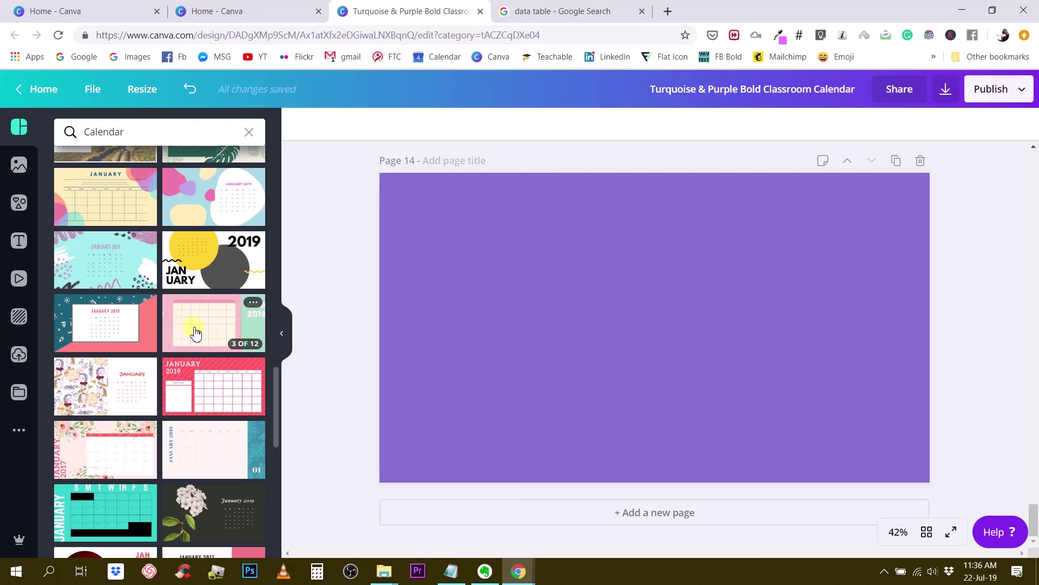
left_click(233, 14)
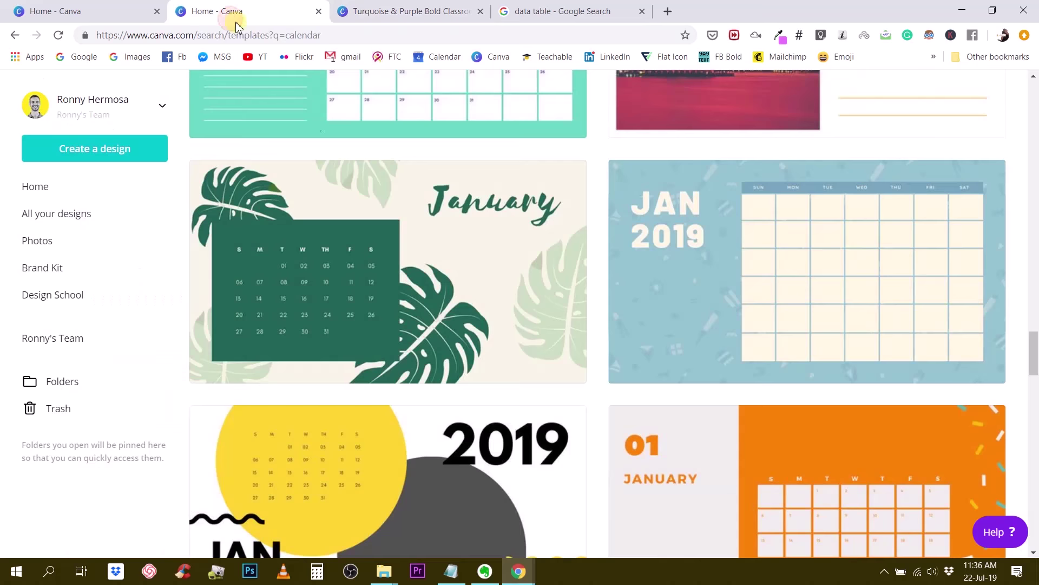
scroll(309, 214, "up", 5)
scroll(917, 410, "down", 5)
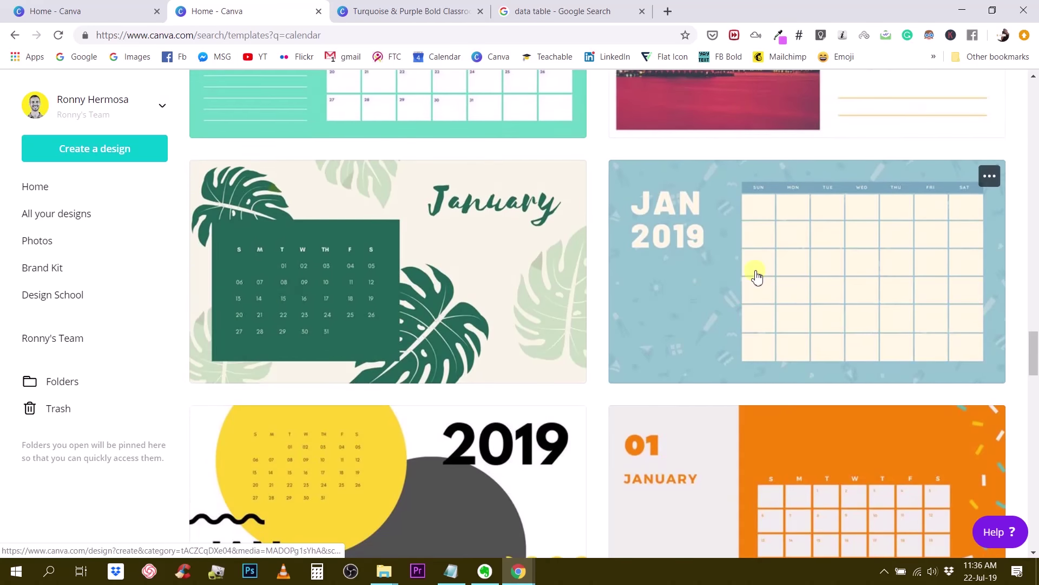
scroll(768, 211, "up", 1)
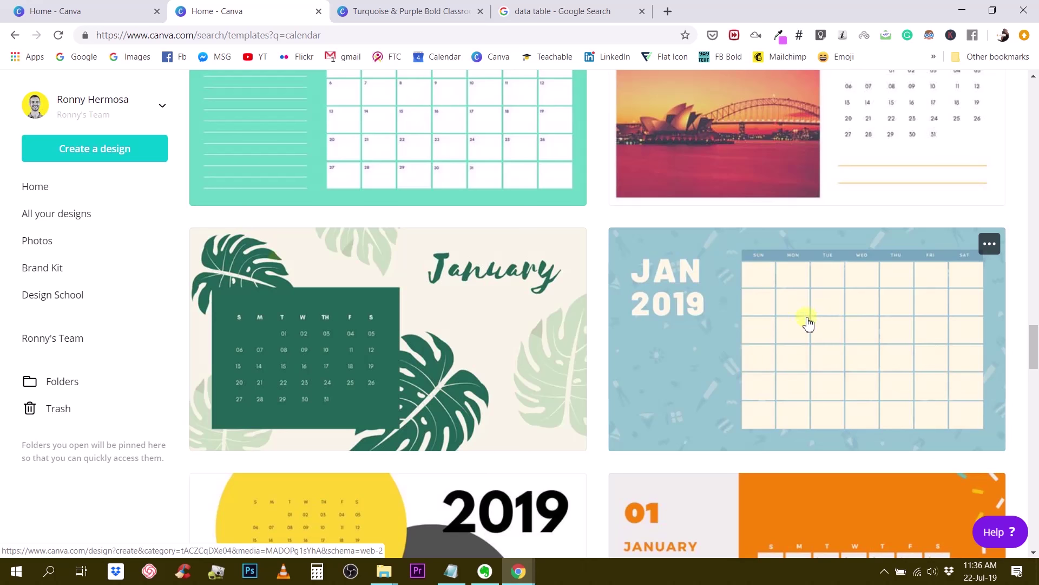
scroll(808, 323, "down", 5)
scroll(800, 277, "down", 10)
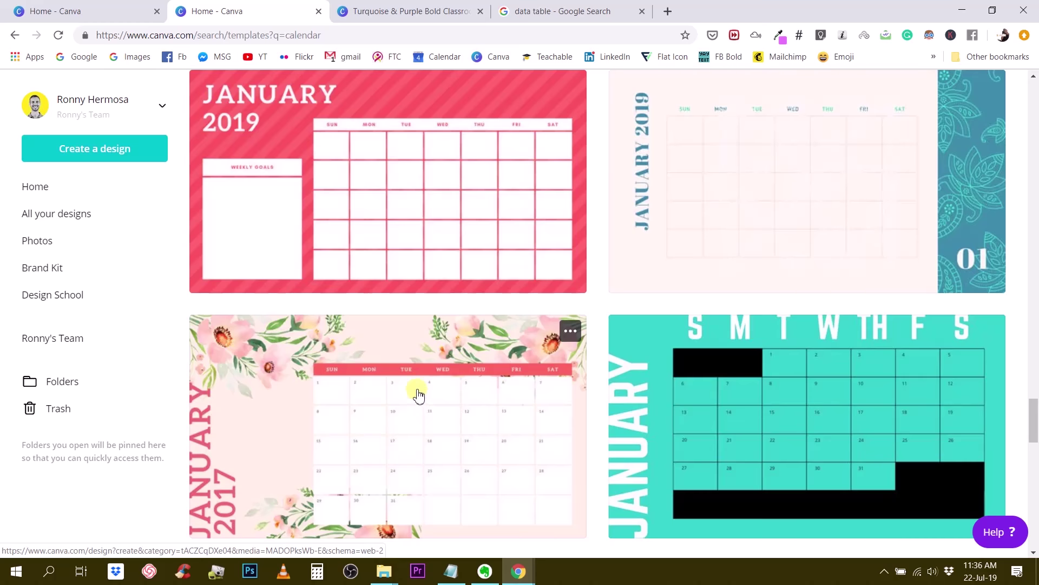
scroll(417, 317, "up", 4)
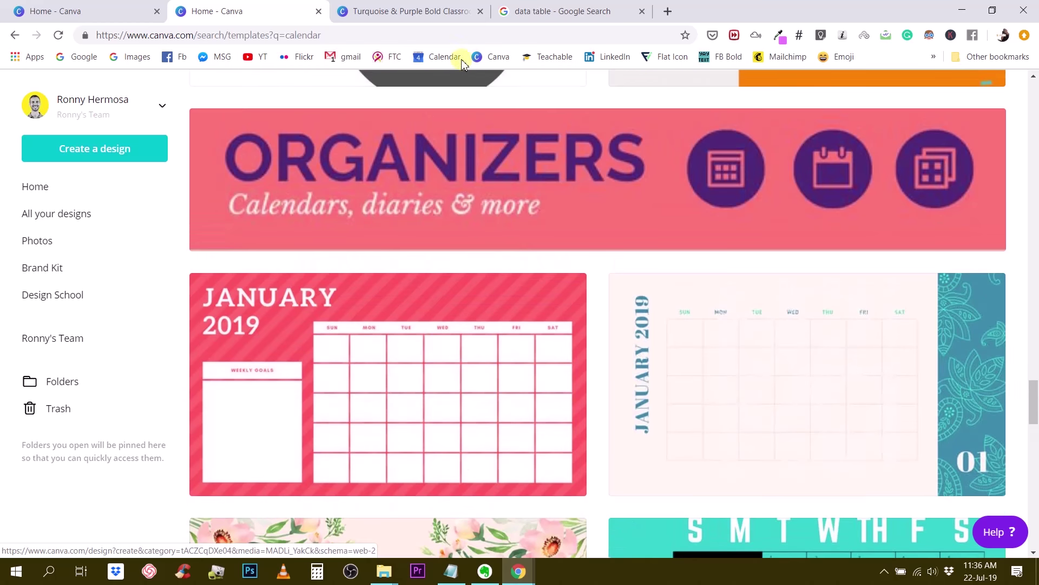
- Return to the design and apply the January page of the Rainbow Stripes Weekly Calendar template to page 14
left_click(397, 13)
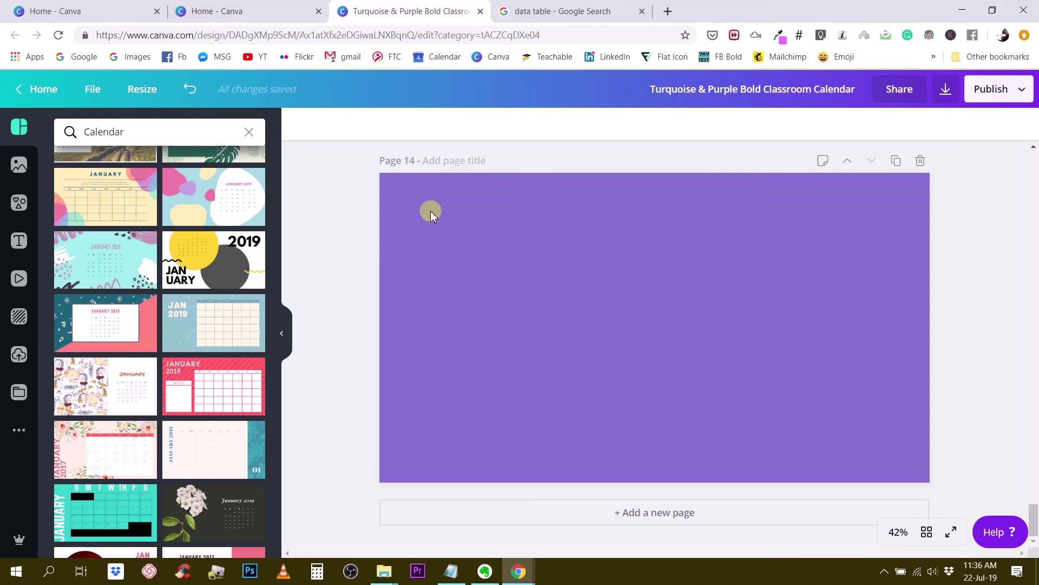
left_click(190, 386)
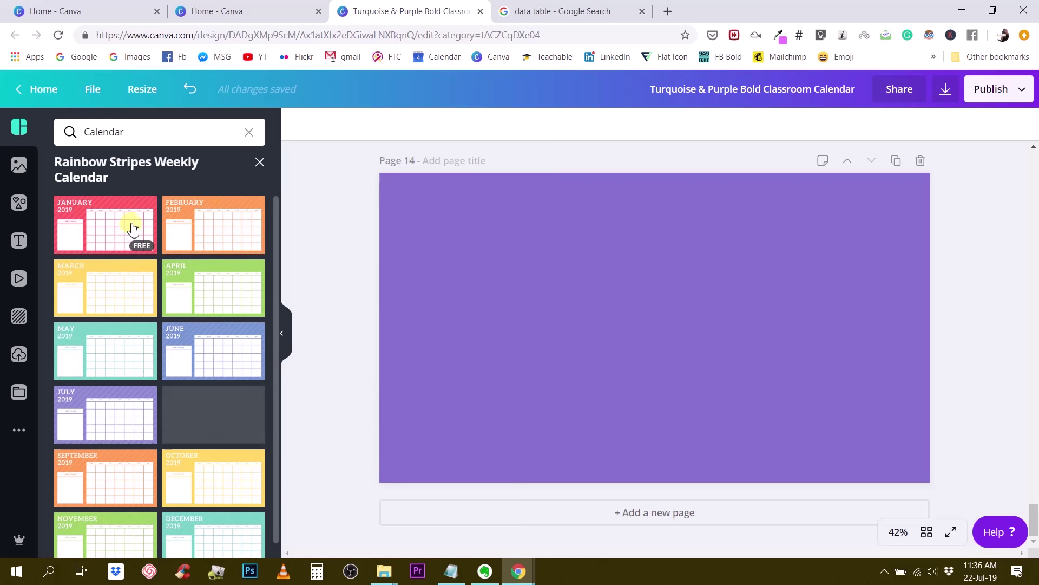
left_click(133, 218)
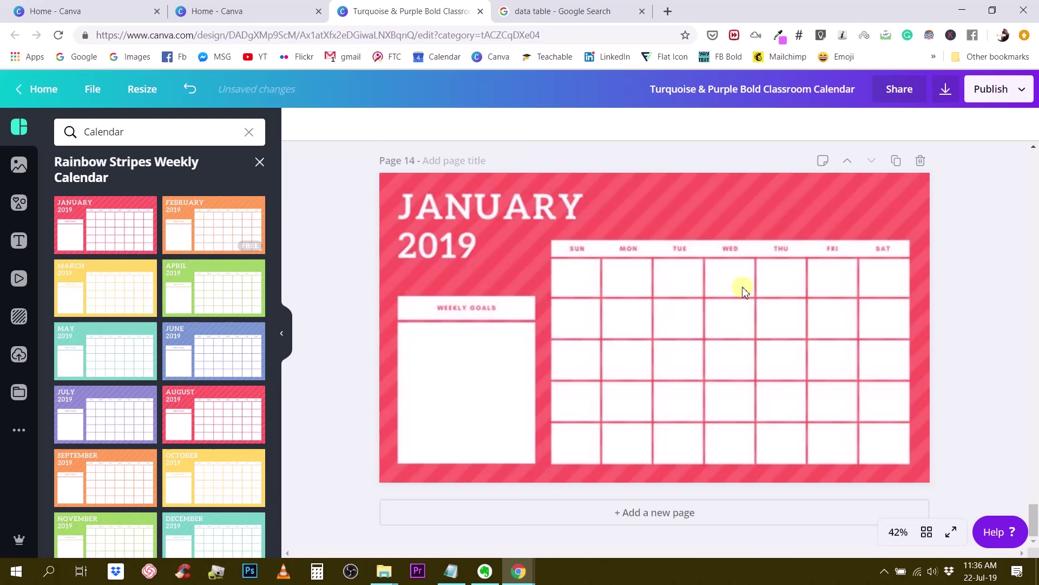
- Delete the January 2019 title and the whole Weekly Goals block from page 14, keeping only the calendar grid
left_click(433, 201)
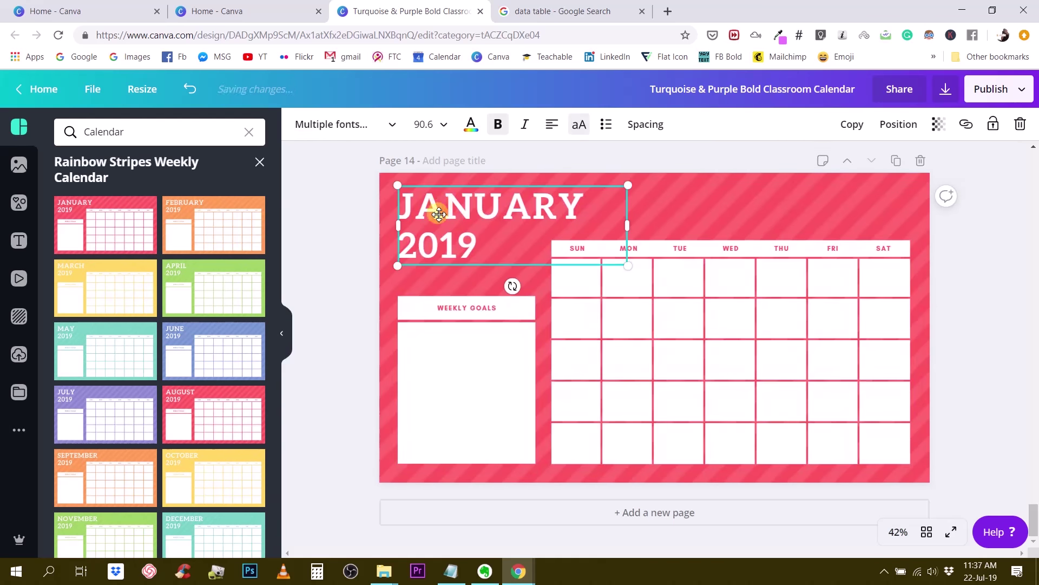
key("Delete")
left_click(450, 301)
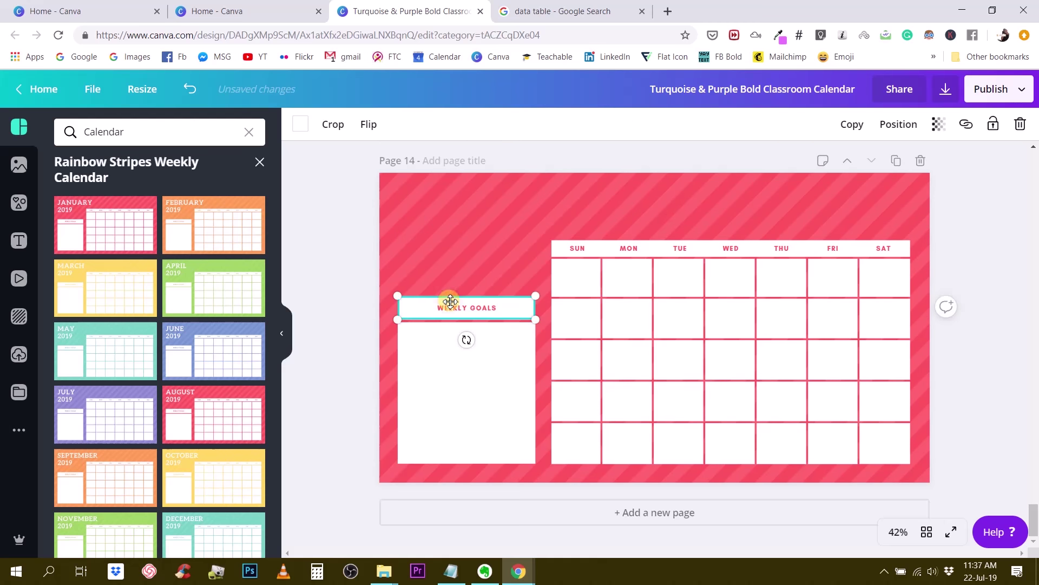
left_click_drag(354, 252, 454, 431)
key("Delete")
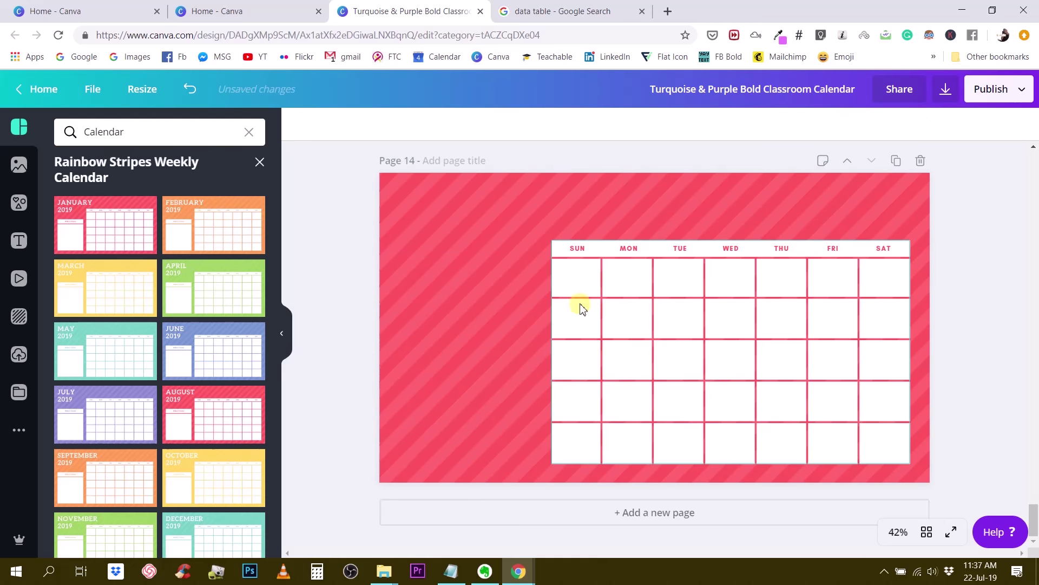
left_click(618, 265)
left_click(350, 294)
left_click(753, 337)
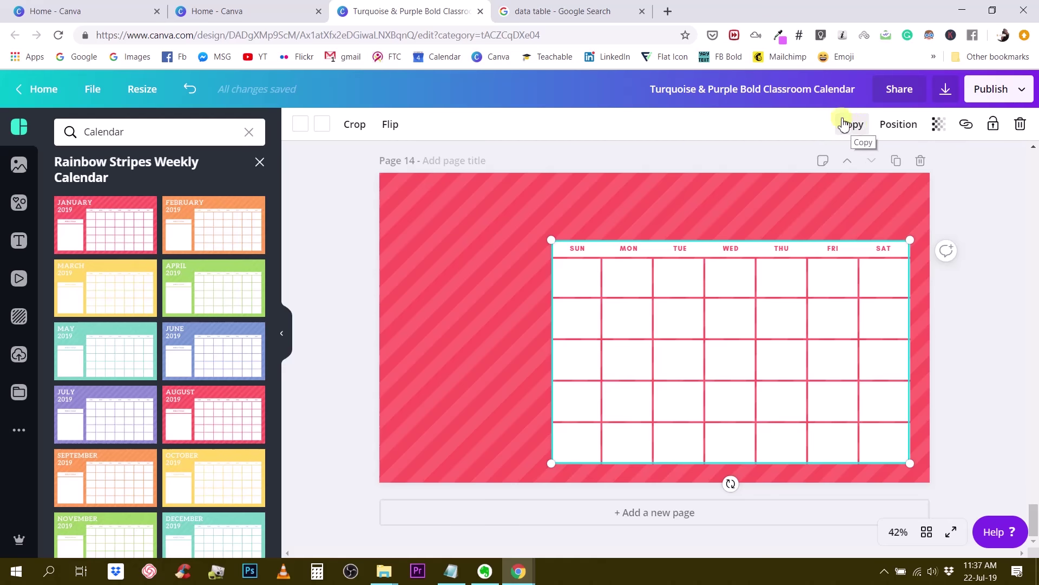
mouse_move(715, 344)
left_mouse_down()
mouse_move(709, 334)
mouse_move(751, 364)
mouse_move(547, 445)
mouse_move(648, 301)
mouse_move(708, 343)
mouse_move(573, 318)
mouse_move(461, 380)
mouse_move(833, 402)
mouse_move(803, 290)
mouse_move(575, 297)
mouse_move(615, 356)
mouse_move(718, 349)
mouse_move(610, 341)
mouse_move(666, 313)
mouse_move(649, 362)
mouse_move(592, 401)
mouse_move(615, 302)
mouse_move(615, 341)
mouse_move(651, 385)
mouse_move(710, 337)
mouse_move(684, 343)
mouse_move(712, 344)
left_mouse_up()
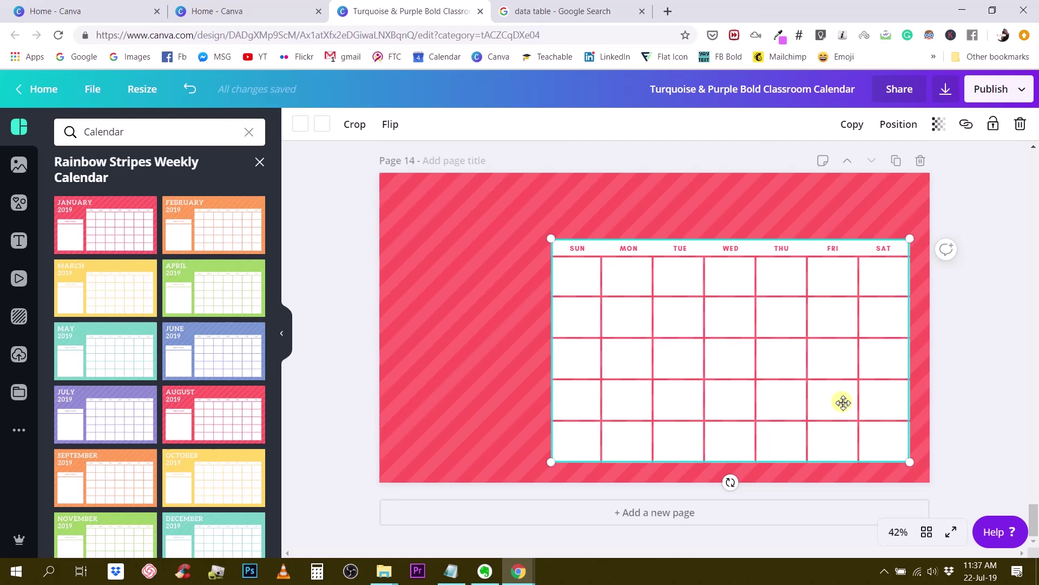
mouse_move(746, 376)
left_mouse_down()
mouse_move(626, 390)
mouse_move(722, 398)
mouse_move(780, 353)
mouse_move(751, 374)
left_mouse_up()
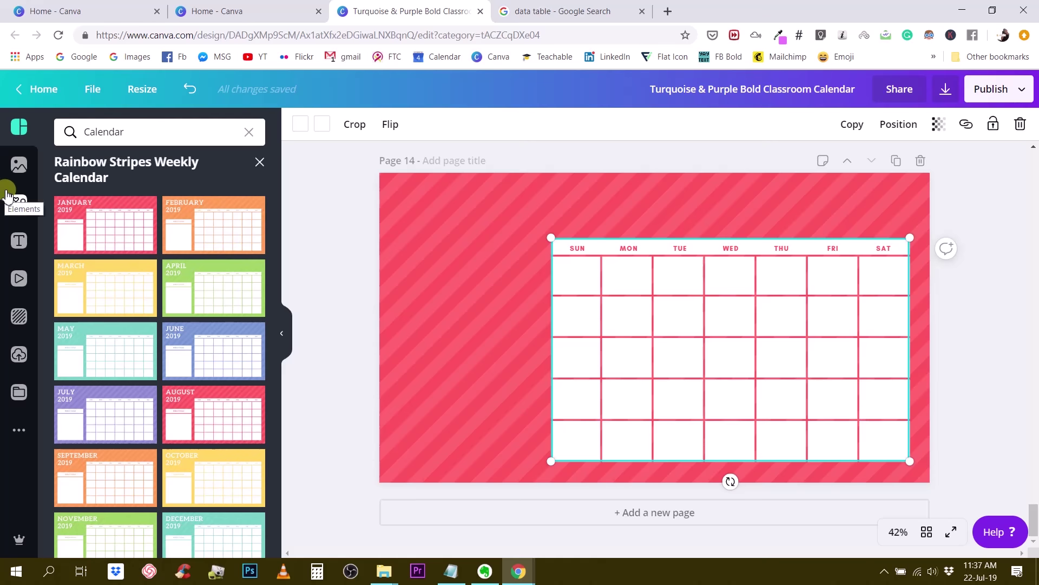
left_click_drag(649, 352, 750, 329)
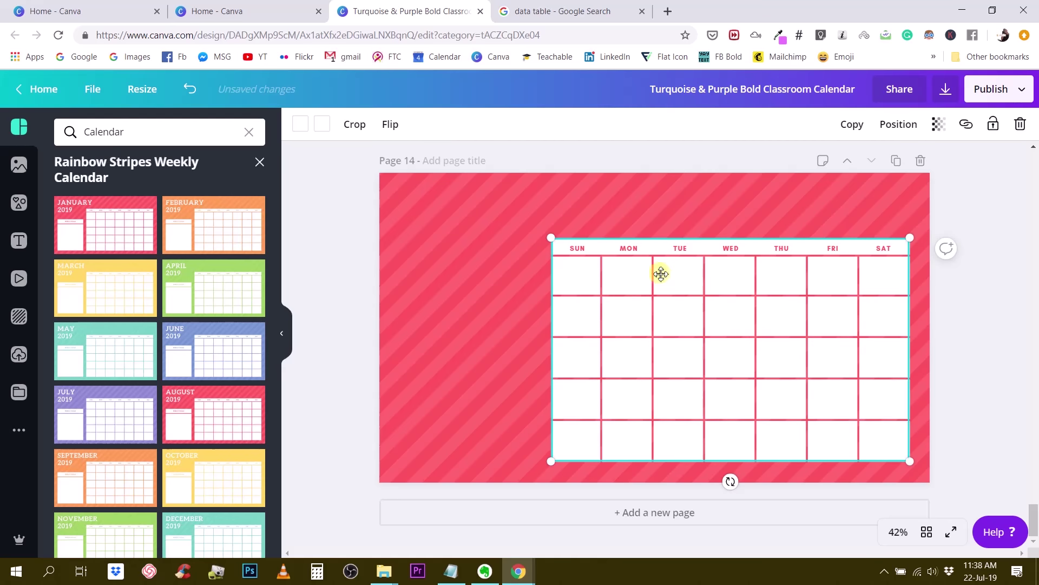
- Group the calendar grid with its weekday labels and centre the group on page 14
left_click_drag(986, 466, 482, 201)
left_click(834, 130)
left_click_drag(790, 360, 727, 338)
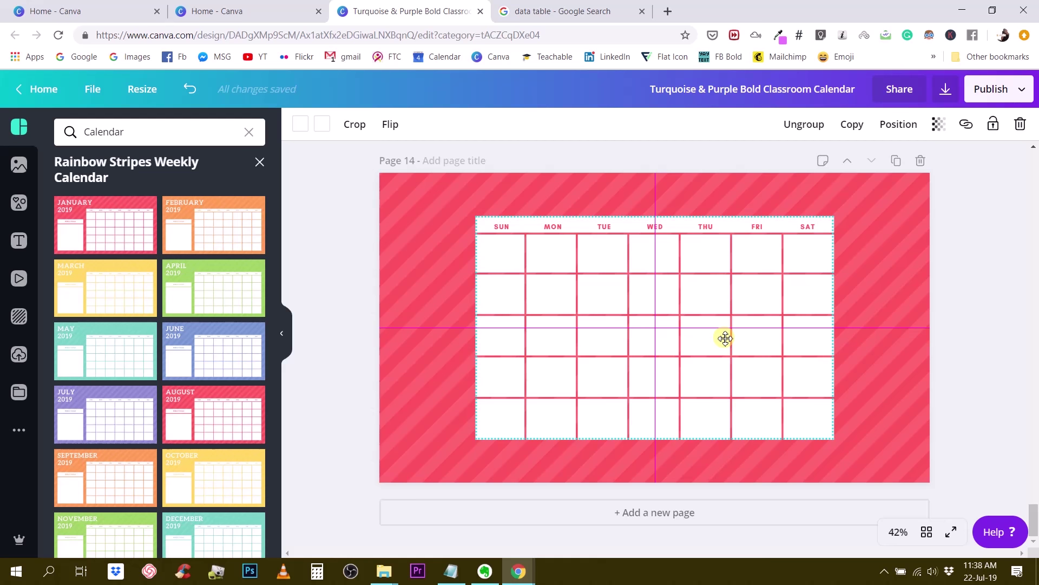
left_click_drag(726, 338, 725, 338)
- Examine the layout of the sample data table in the Google image search tab, then return to the calendar design
left_click(564, 11)
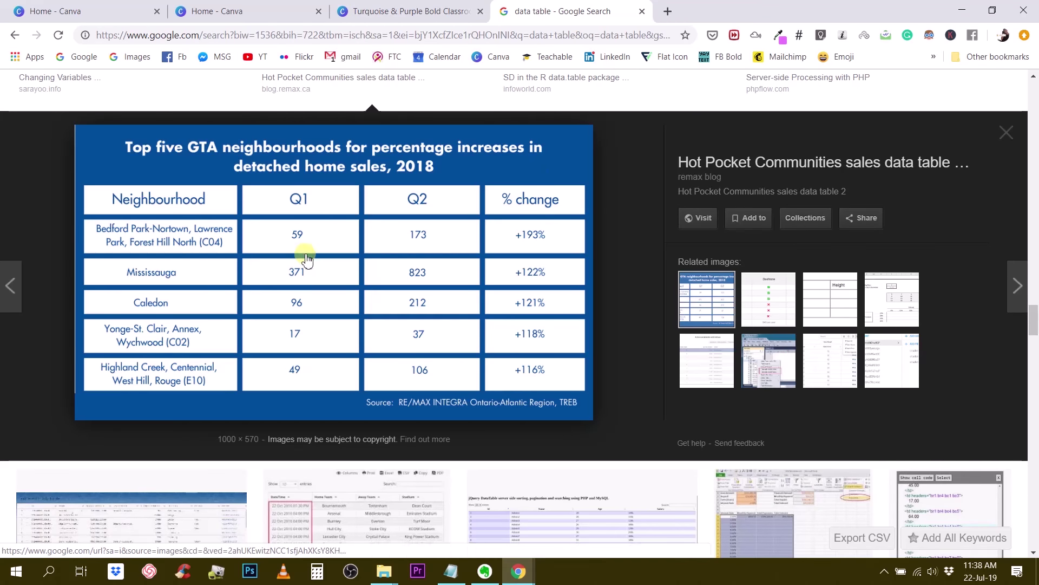
left_click(436, 12)
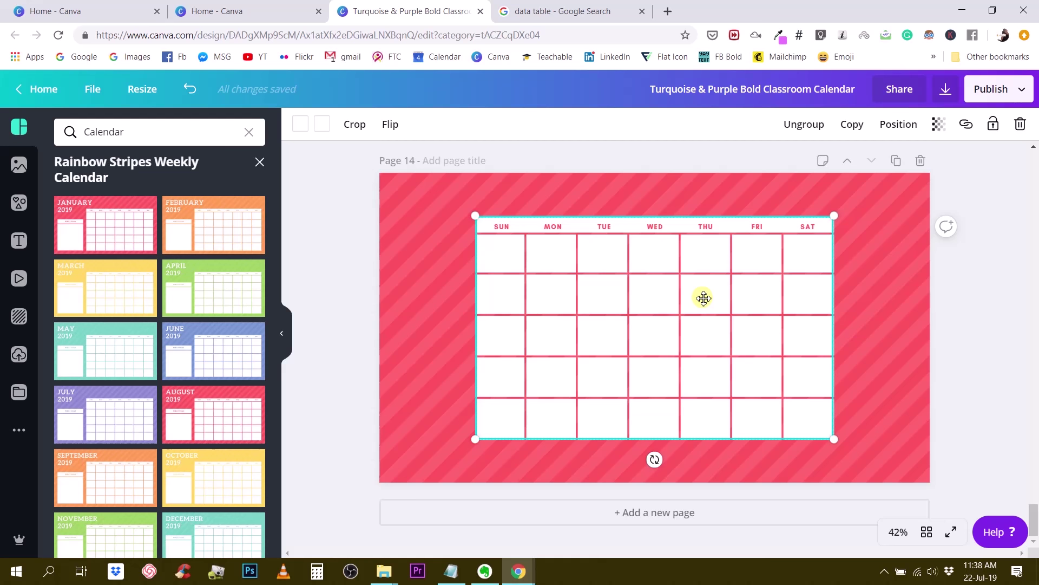
left_click(961, 297)
- Recolour the header row of the calendar grid on page 14 with the turquoise document colour
left_click_drag(727, 297, 731, 296)
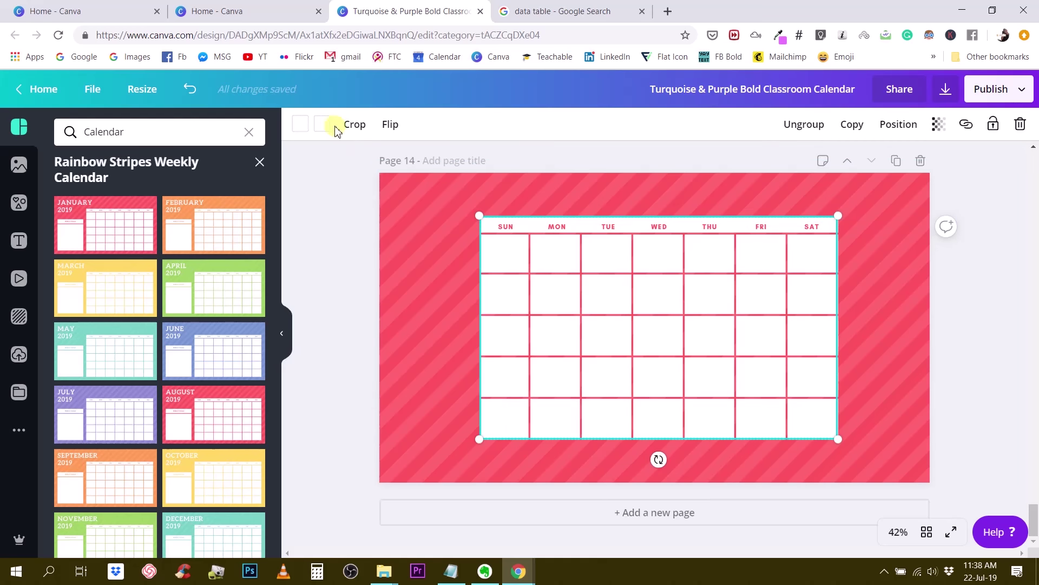
left_click(302, 129)
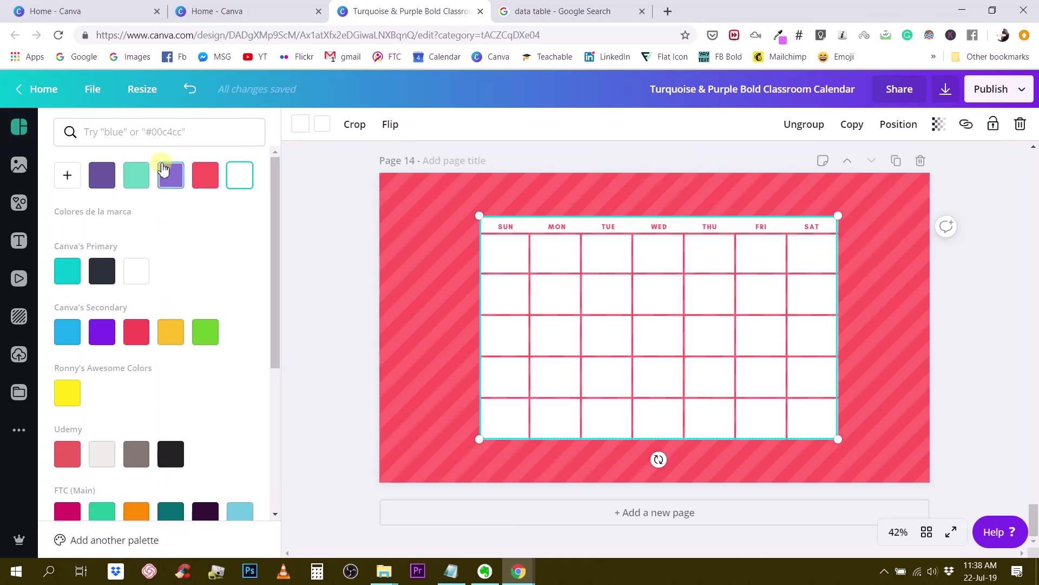
left_click(145, 184)
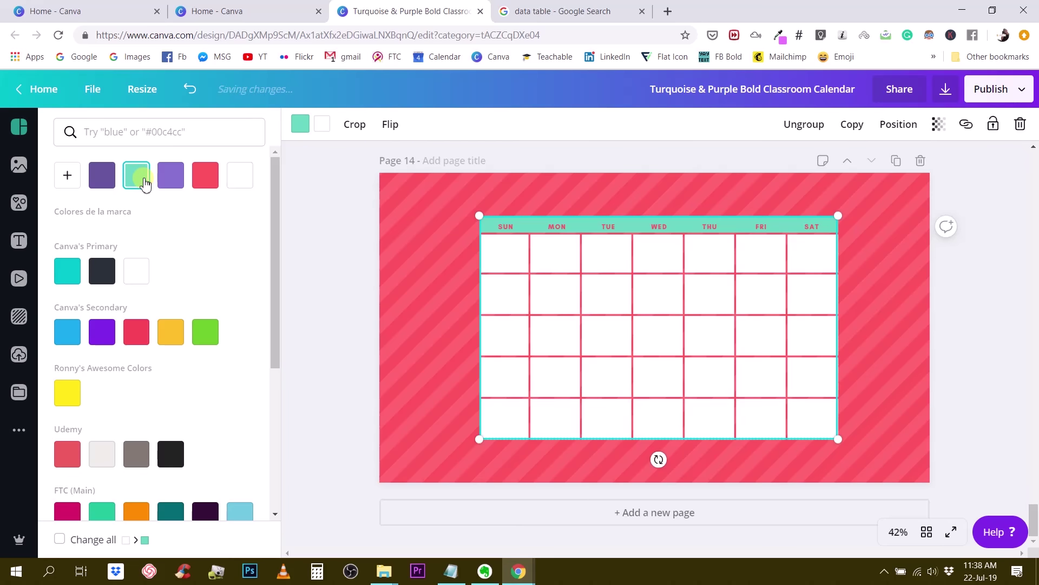
left_click(993, 281)
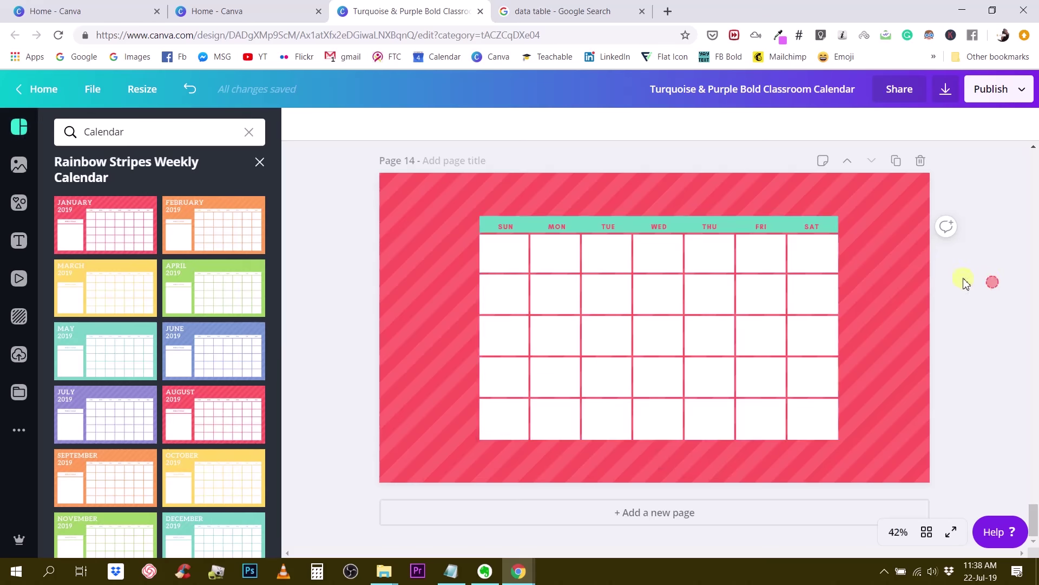
- Change the SUN label's text colour to white and apply the change to all matching weekday labels
left_click(512, 227)
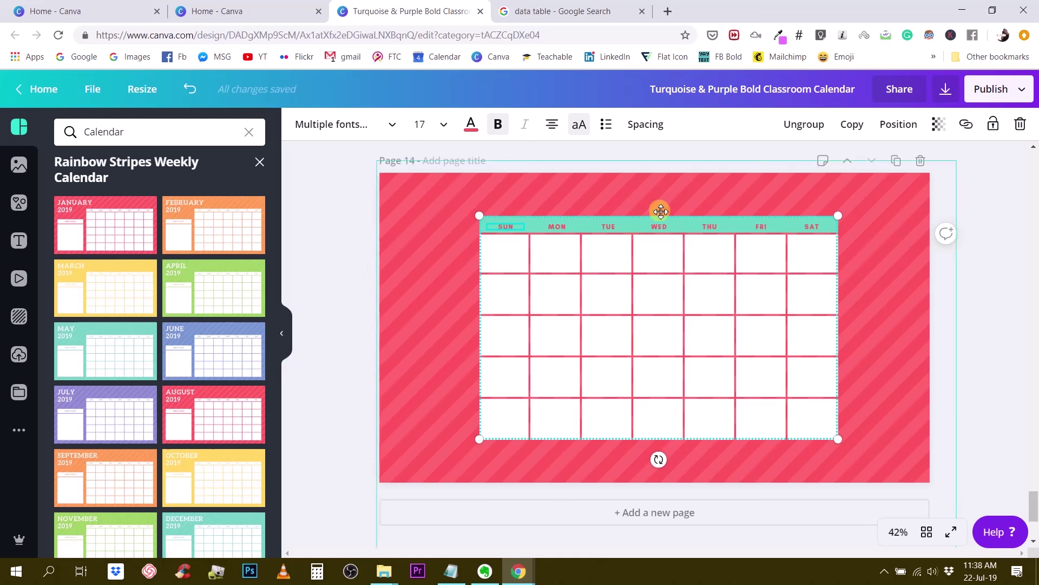
left_click(471, 130)
left_click(241, 180)
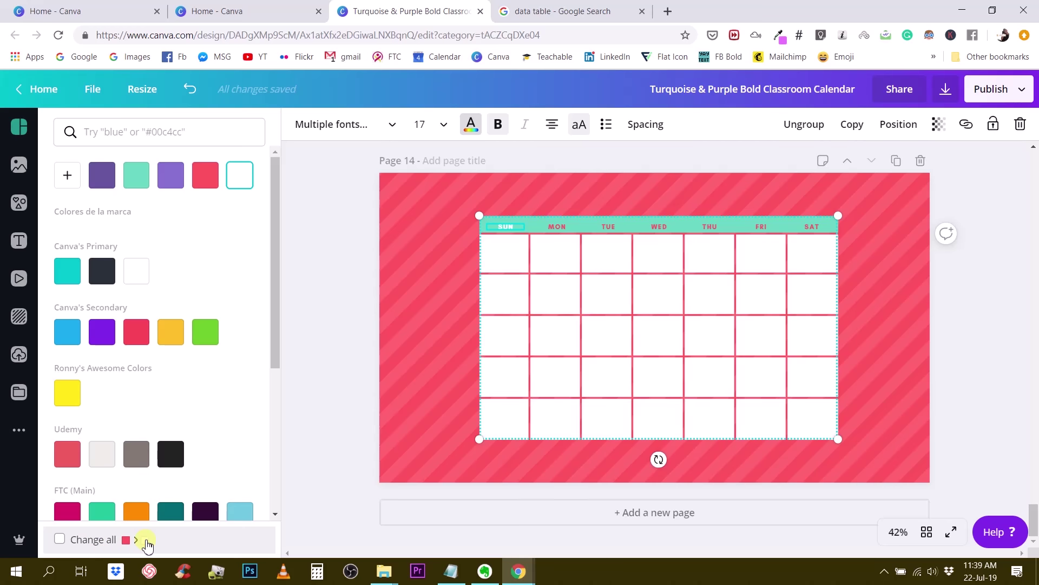
left_click(145, 541)
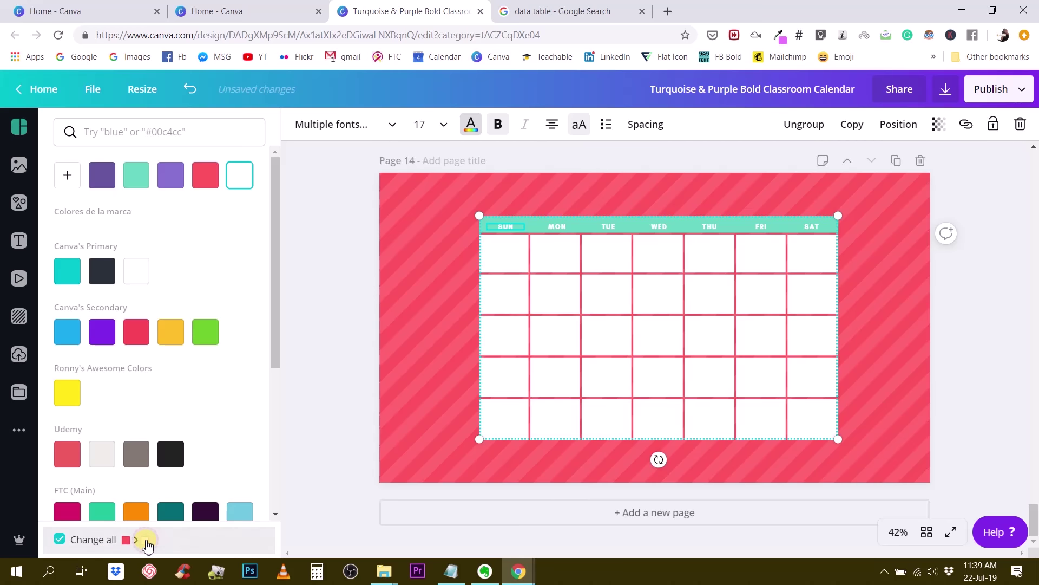
left_click(1016, 326)
- Move the grouped calendar grid back to the horizontal centre of page 14
left_click(928, 307)
left_click(1017, 292)
mouse_move(656, 294)
left_mouse_down()
mouse_move(675, 344)
mouse_move(651, 287)
mouse_move(652, 301)
left_mouse_up()
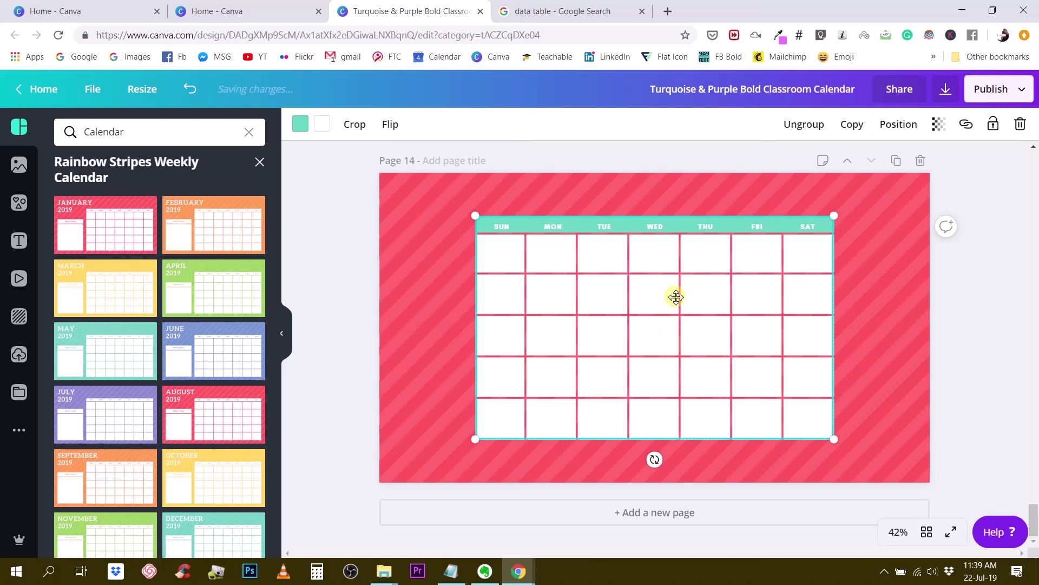